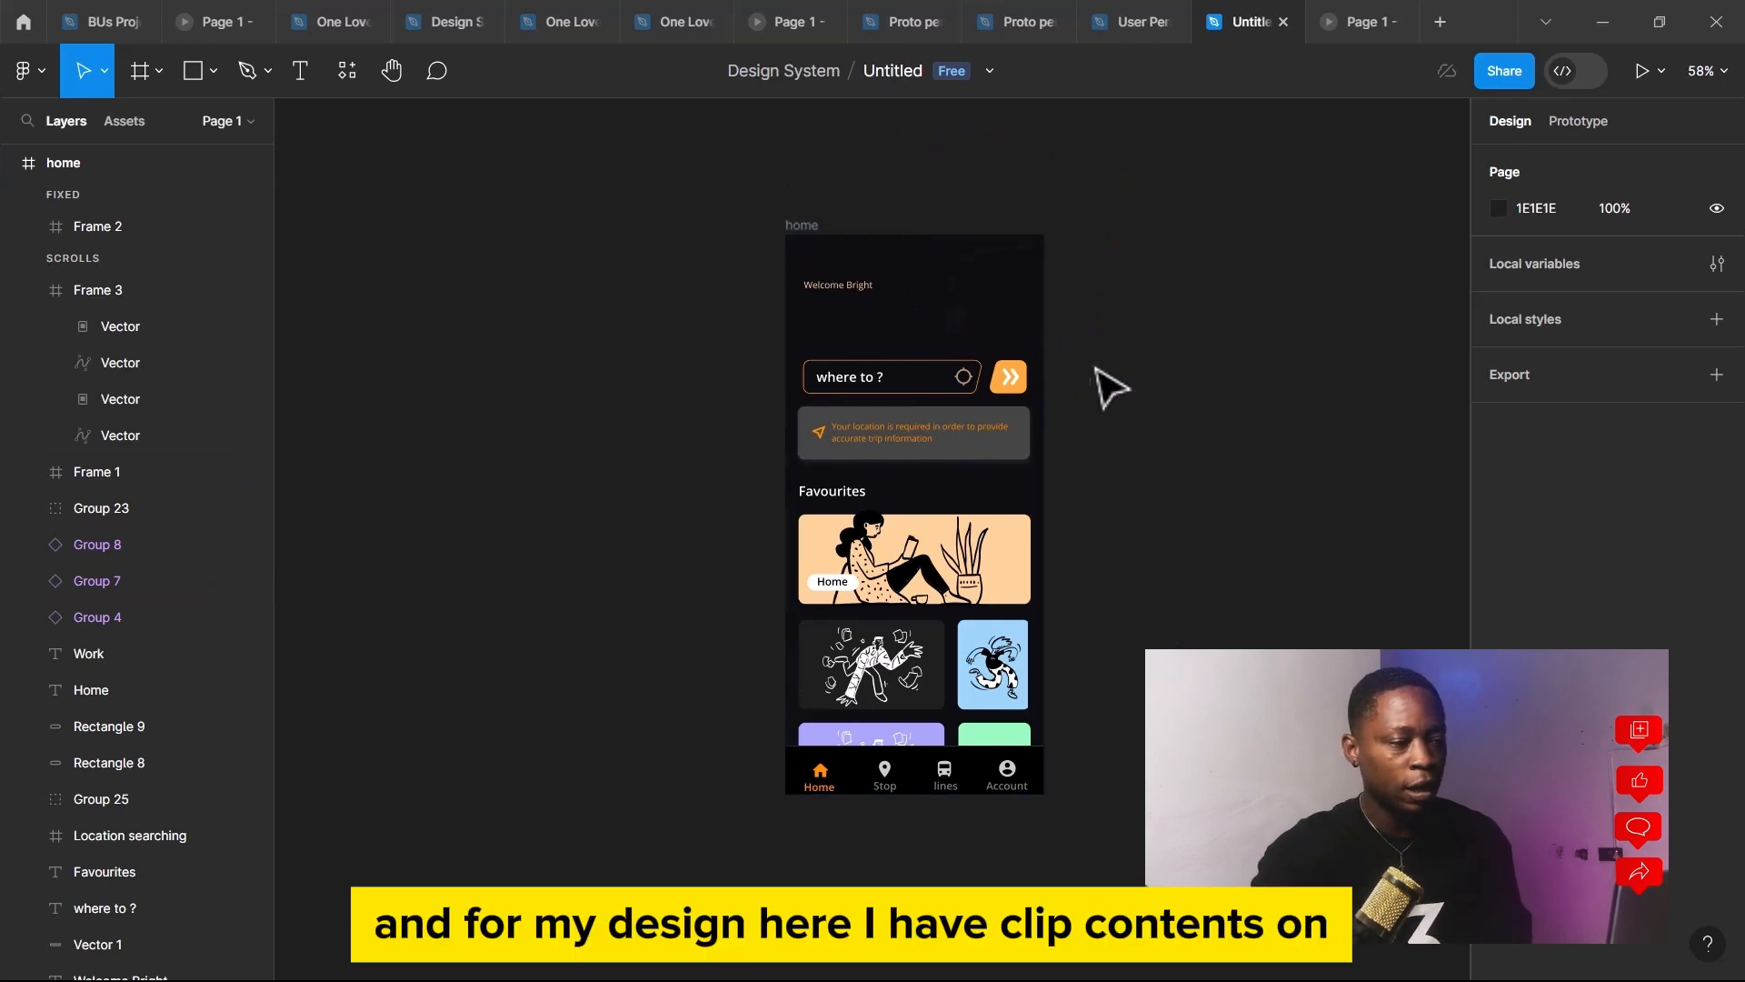
Turn off clip content for the home frame and for Frame 1, the card row below the large Home card
{"action": "left_click", "coordinate": [813, 231]}
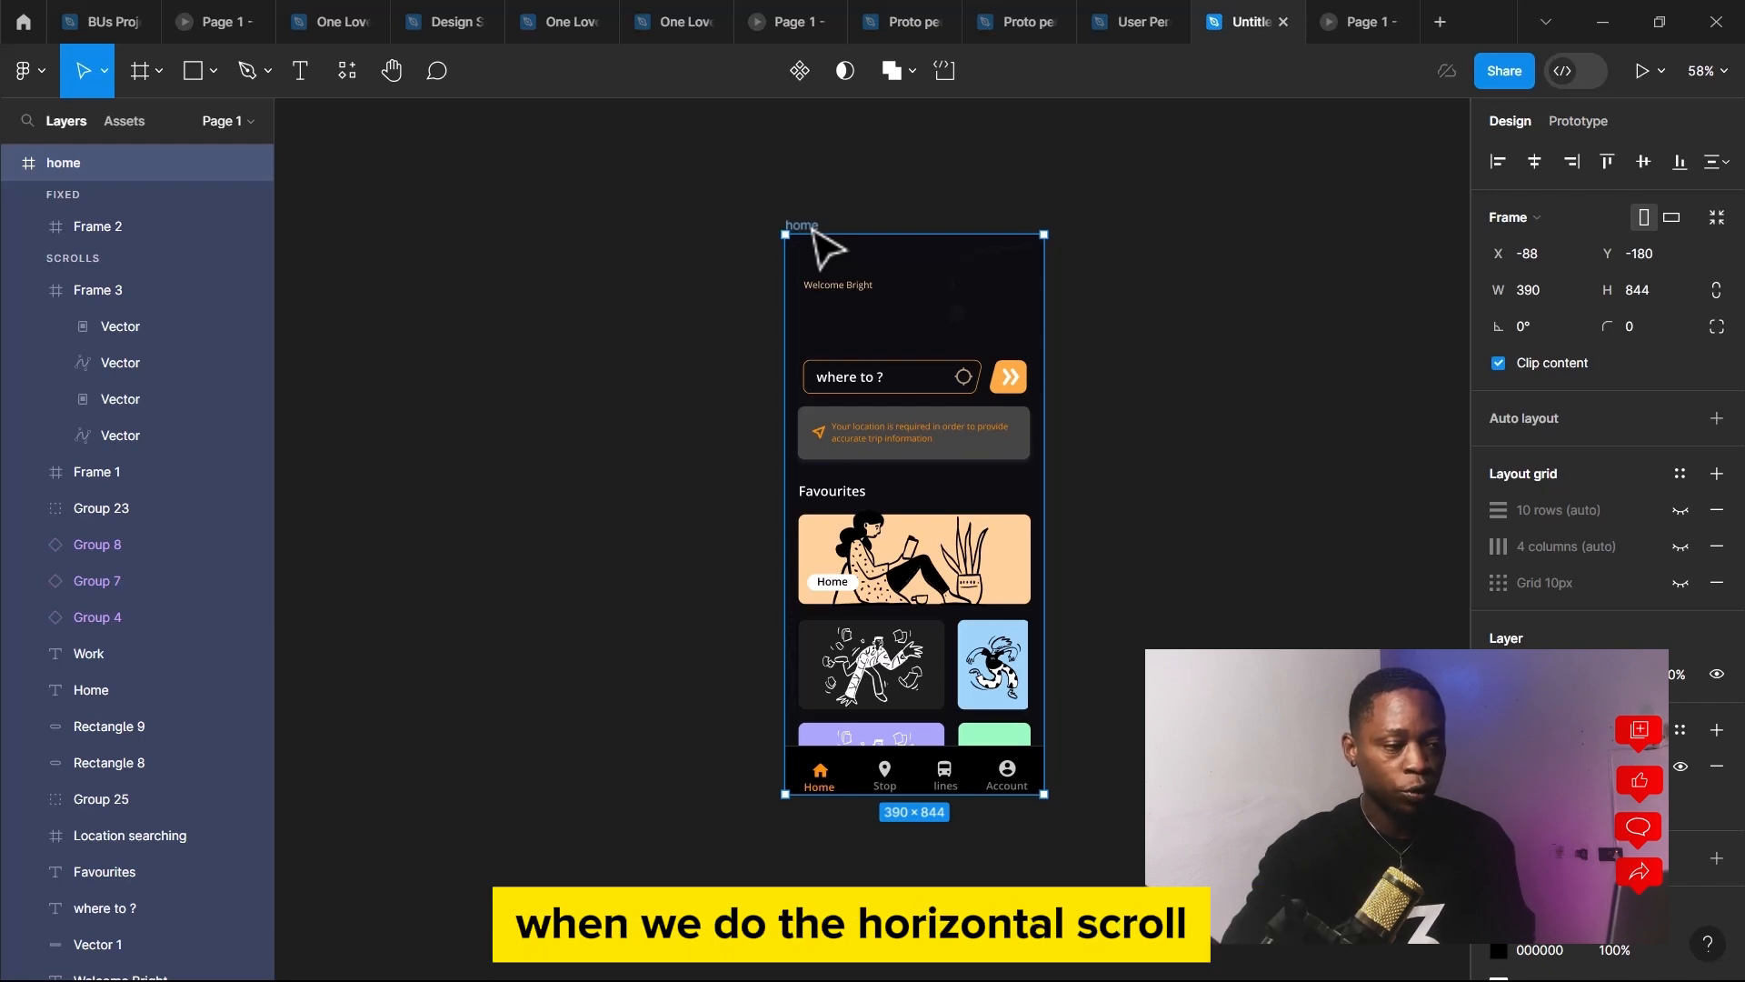
{"action": "left_click", "coordinate": [1498, 363]}
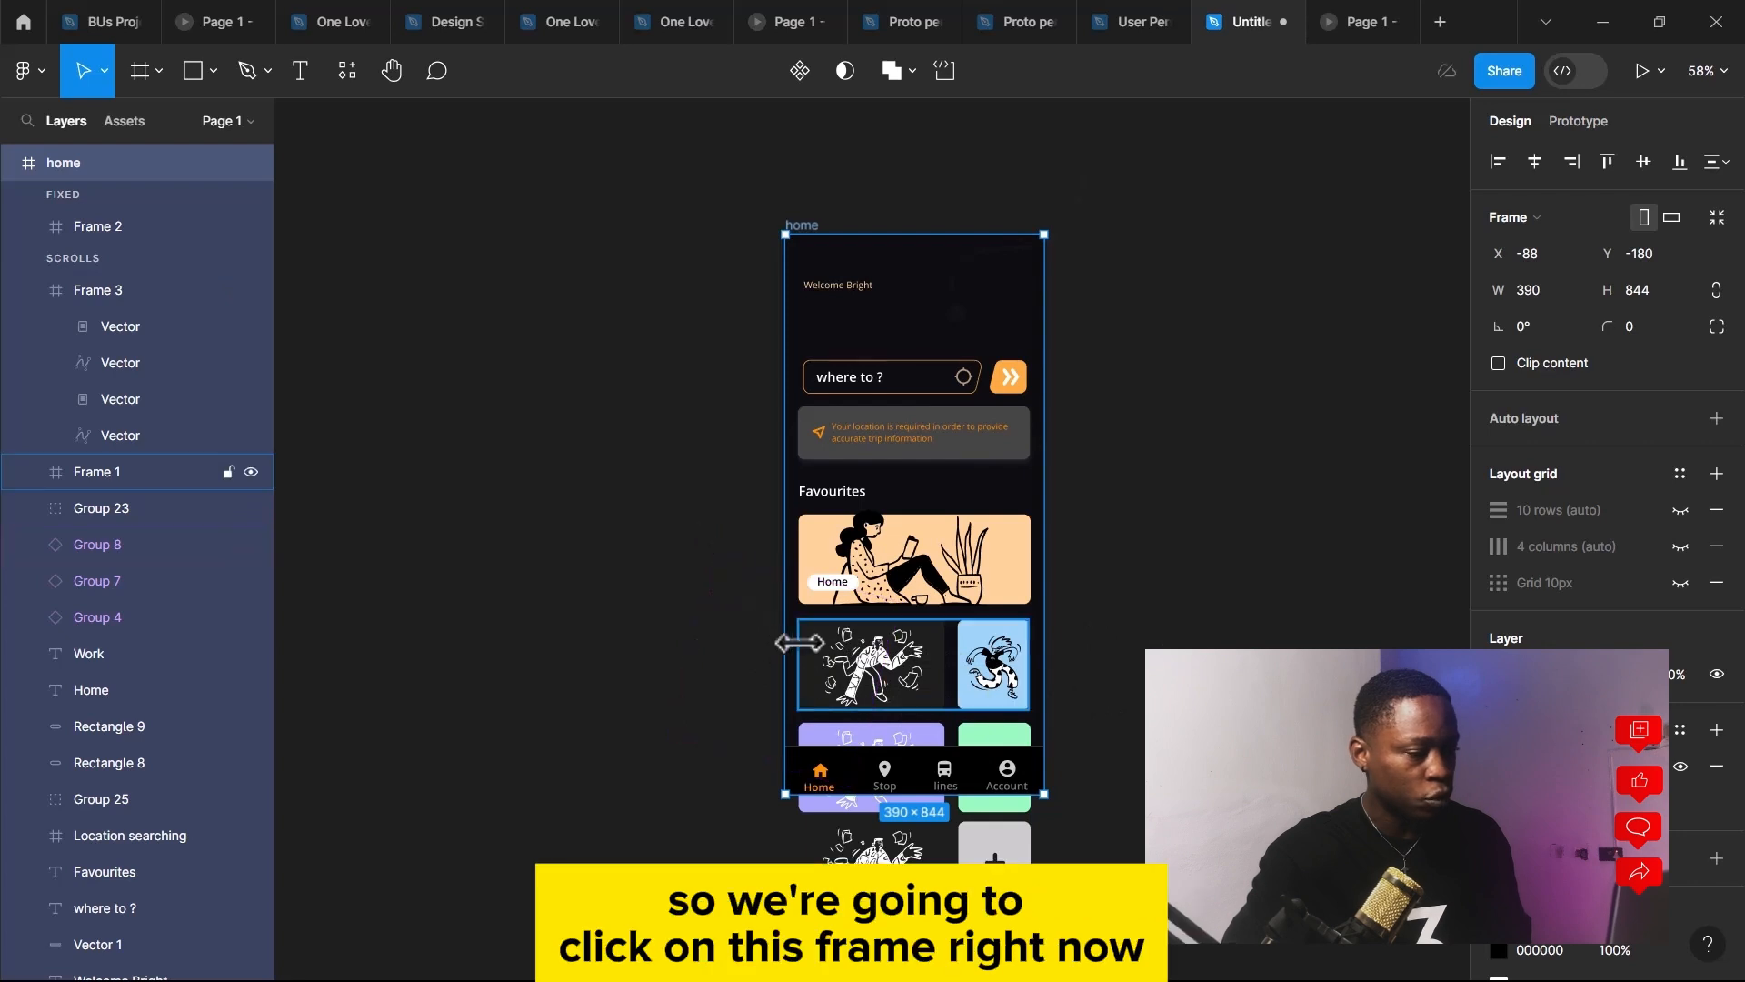
{"action": "left_click", "coordinate": [834, 661]}
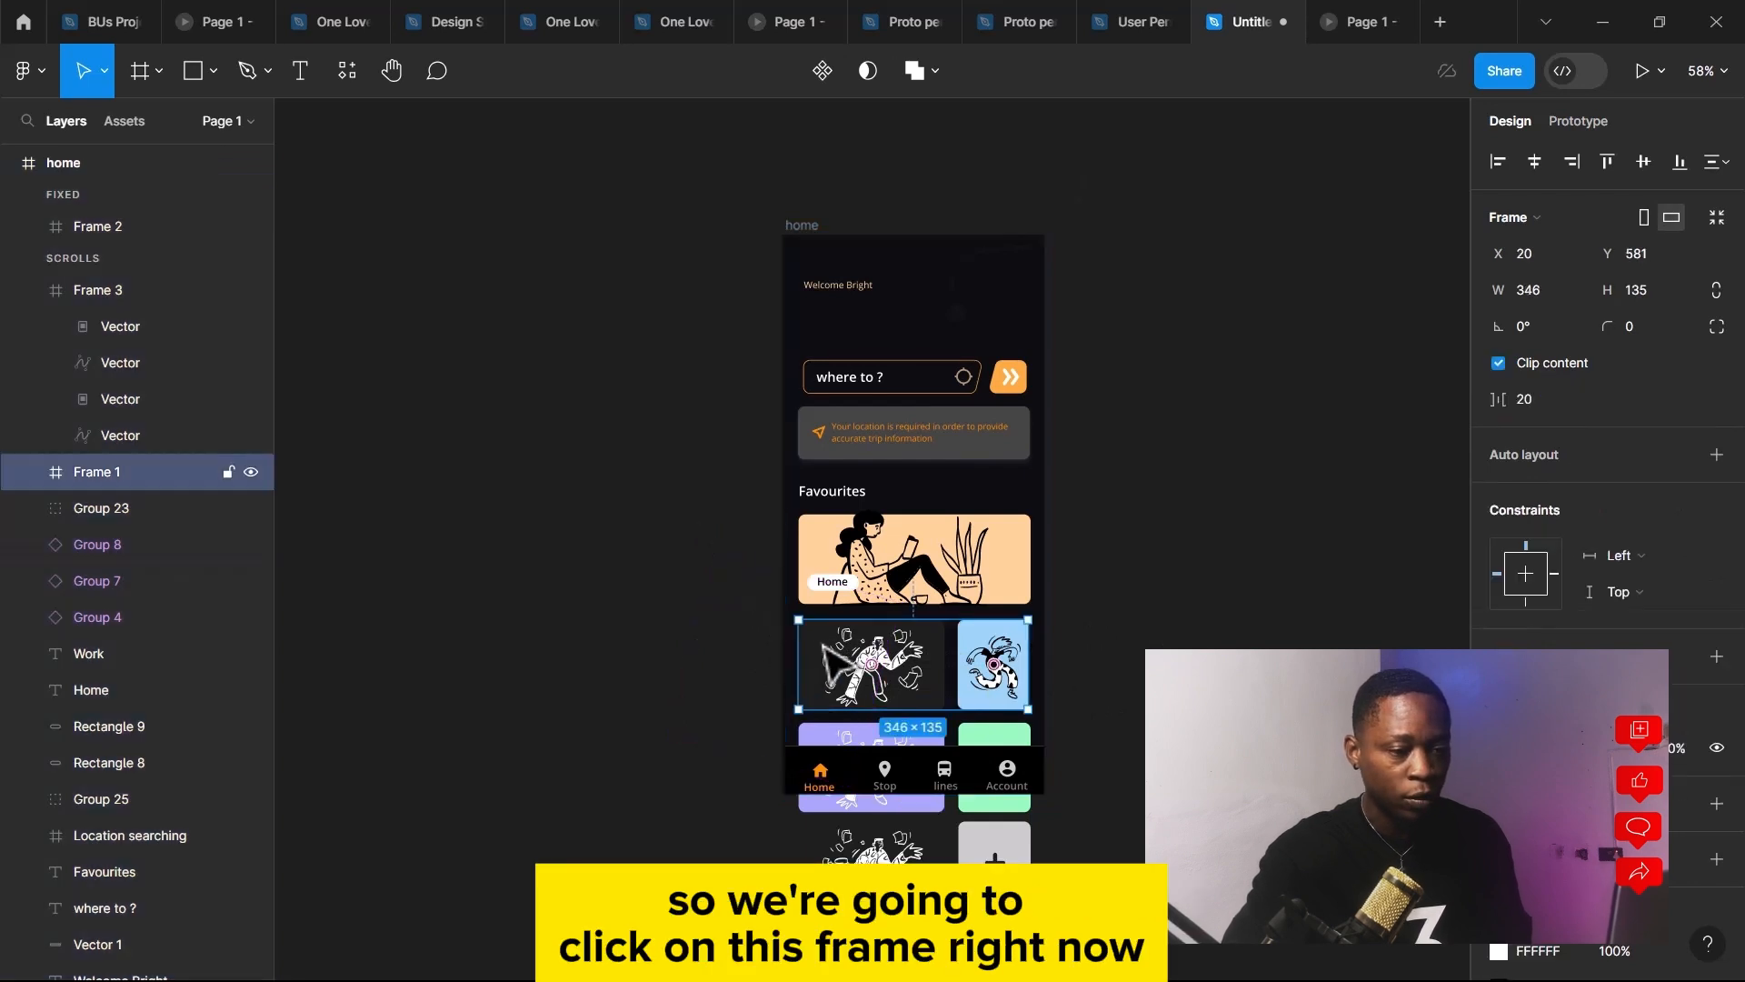
{"action": "left_click", "coordinate": [1498, 363]}
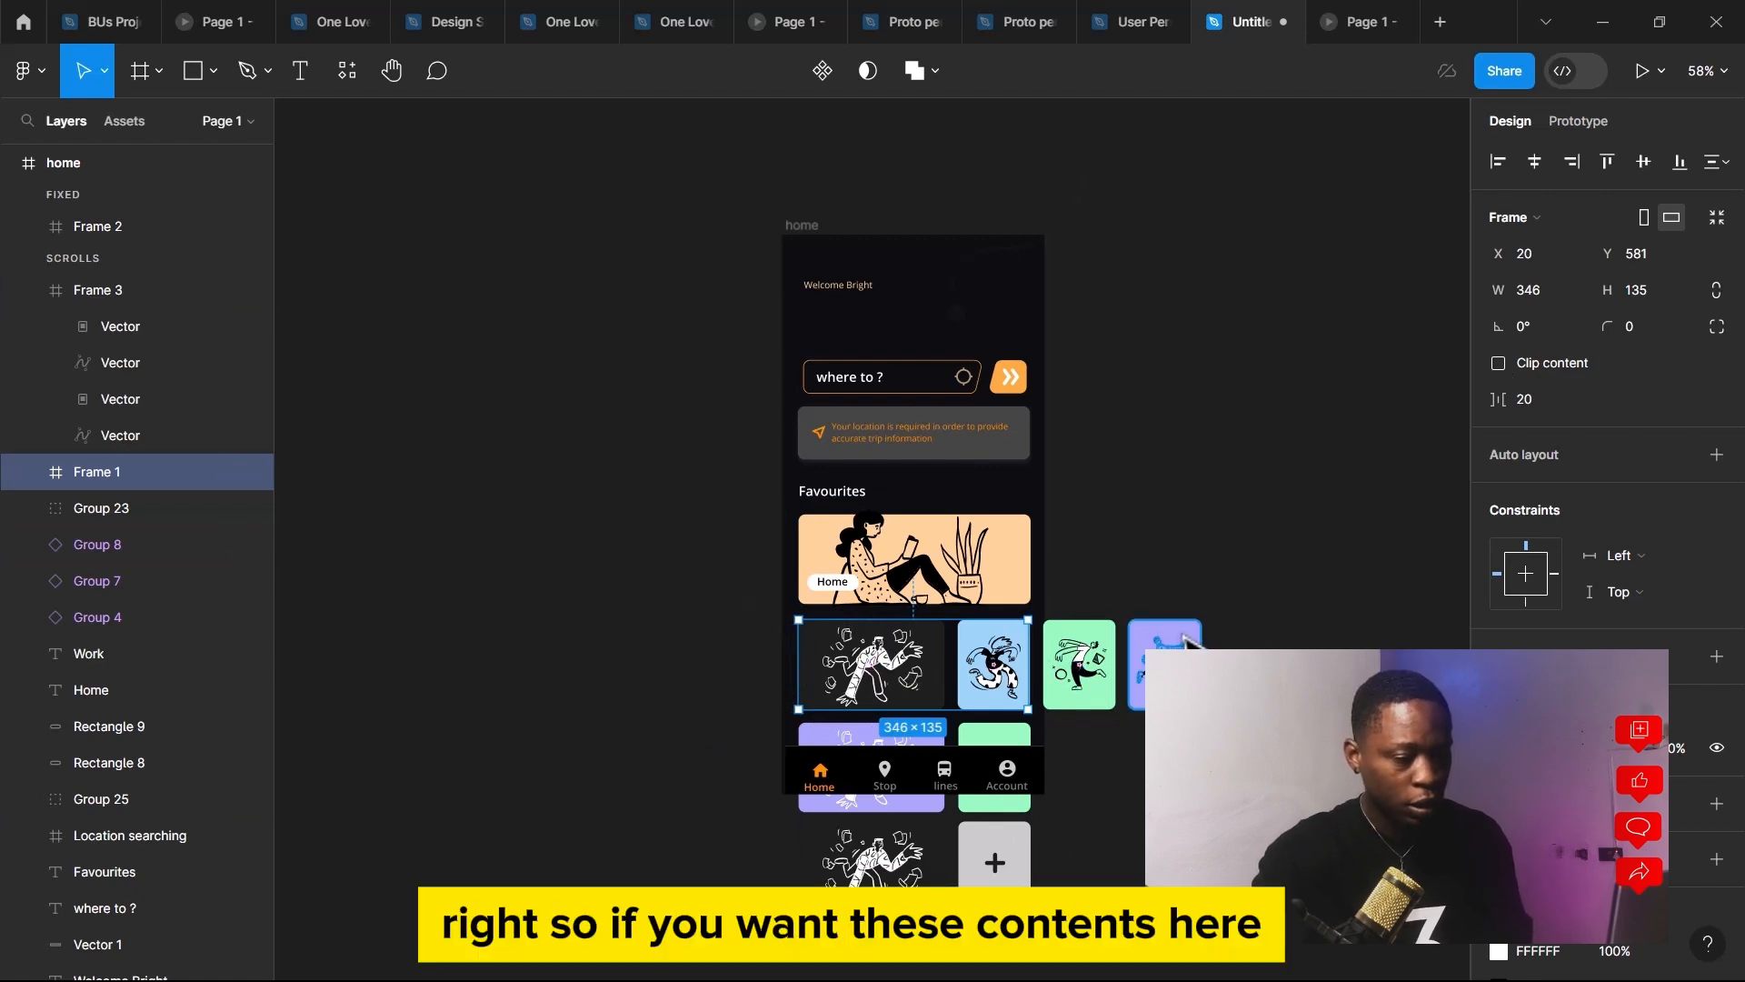
Widen Frame 1 to 607 so it encloses all four cards in the row
{"action": "left_click_drag", "start_coordinate": [1036, 648], "coordinate": [1201, 636]}
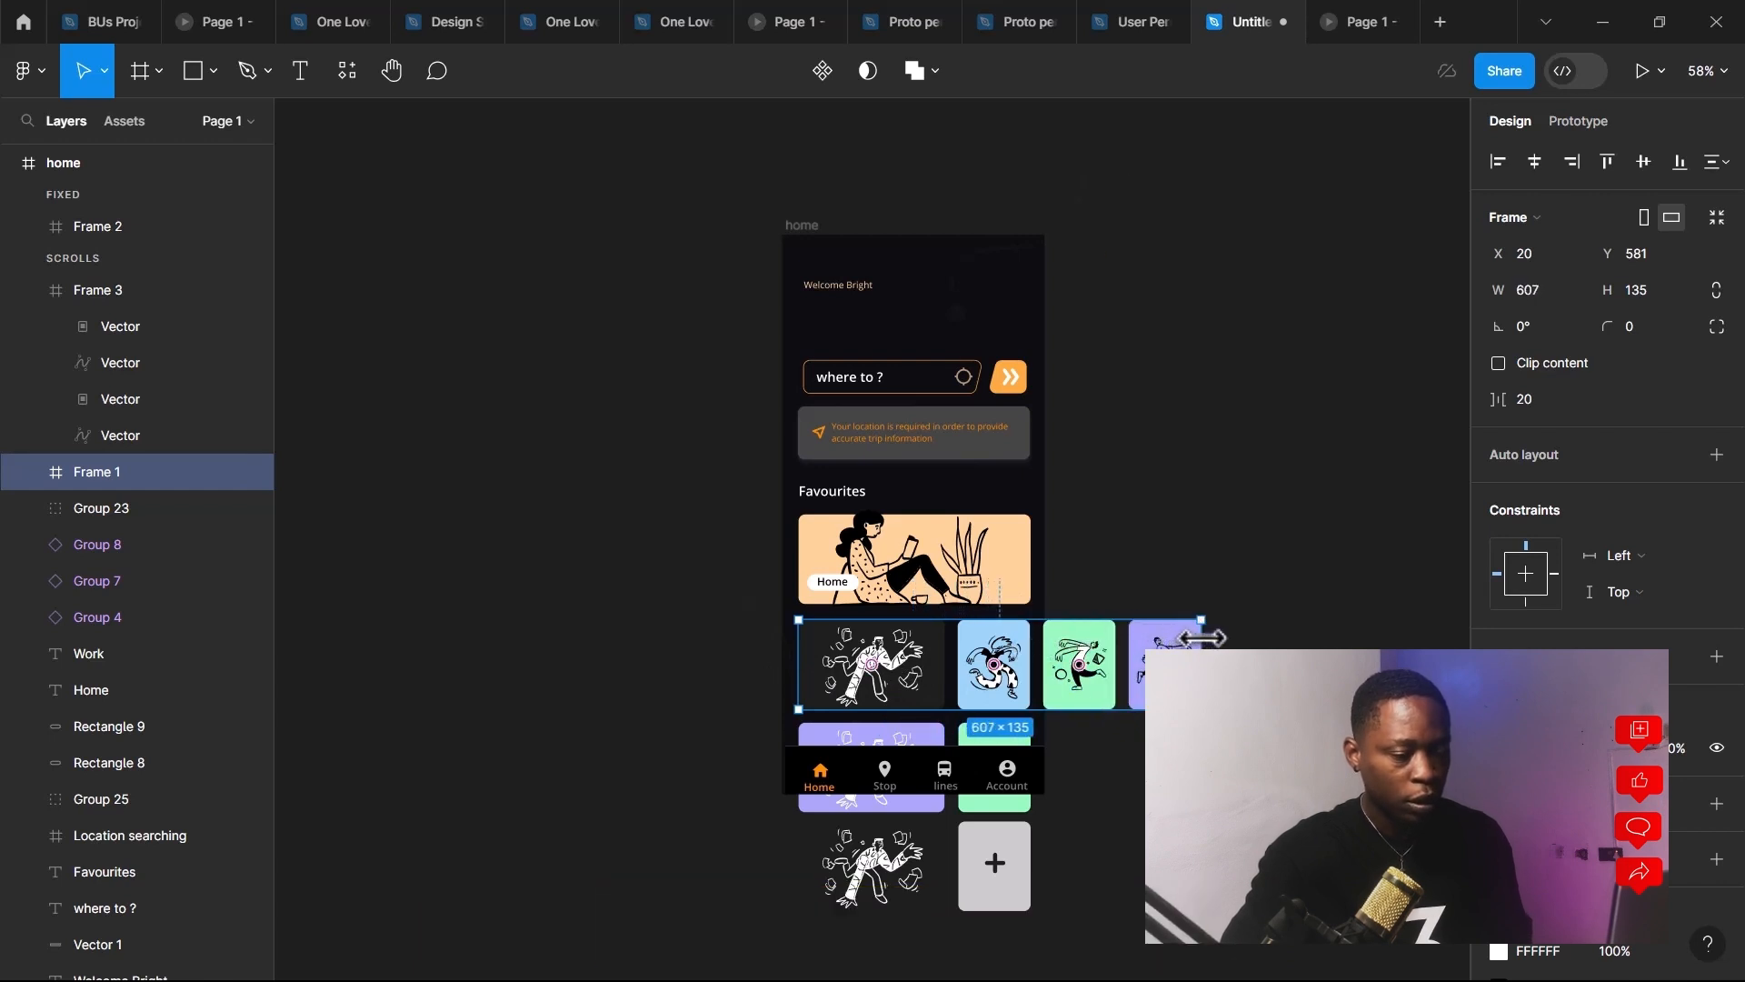
{"action": "left_click", "coordinate": [1156, 483]}
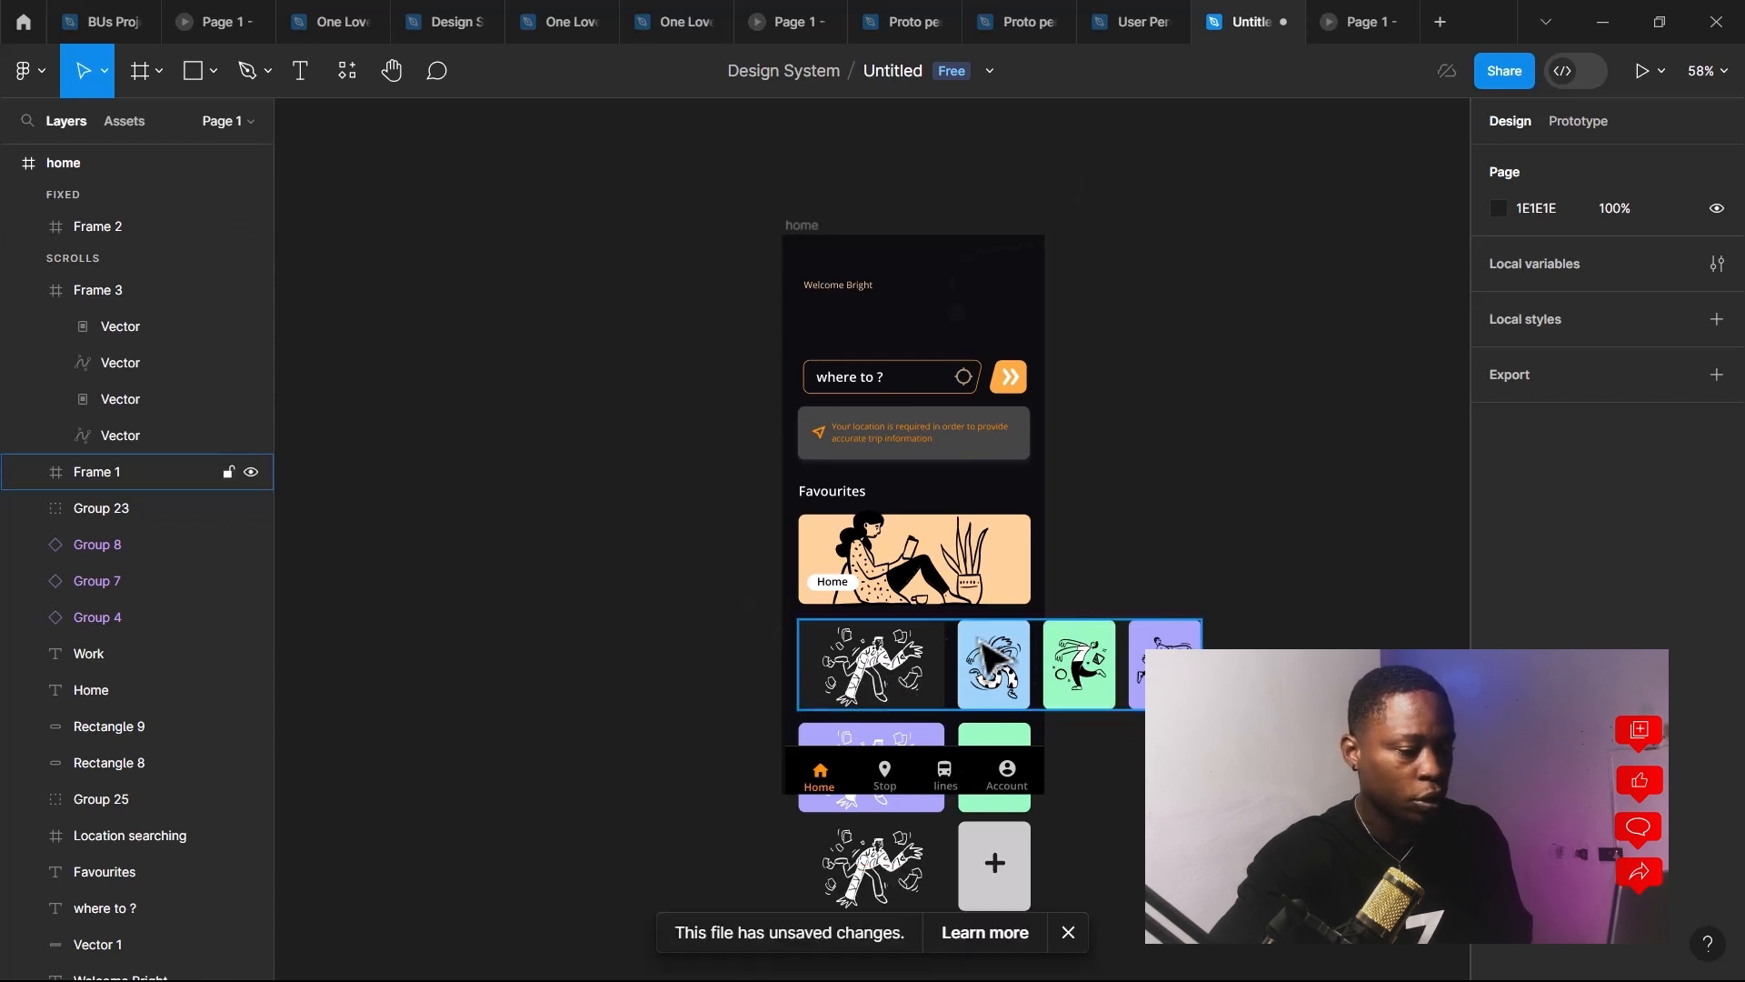
Shrink Frame 1 to a width of 346 without scaling its cards, and clip its content
{"action": "left_click", "coordinate": [941, 638]}
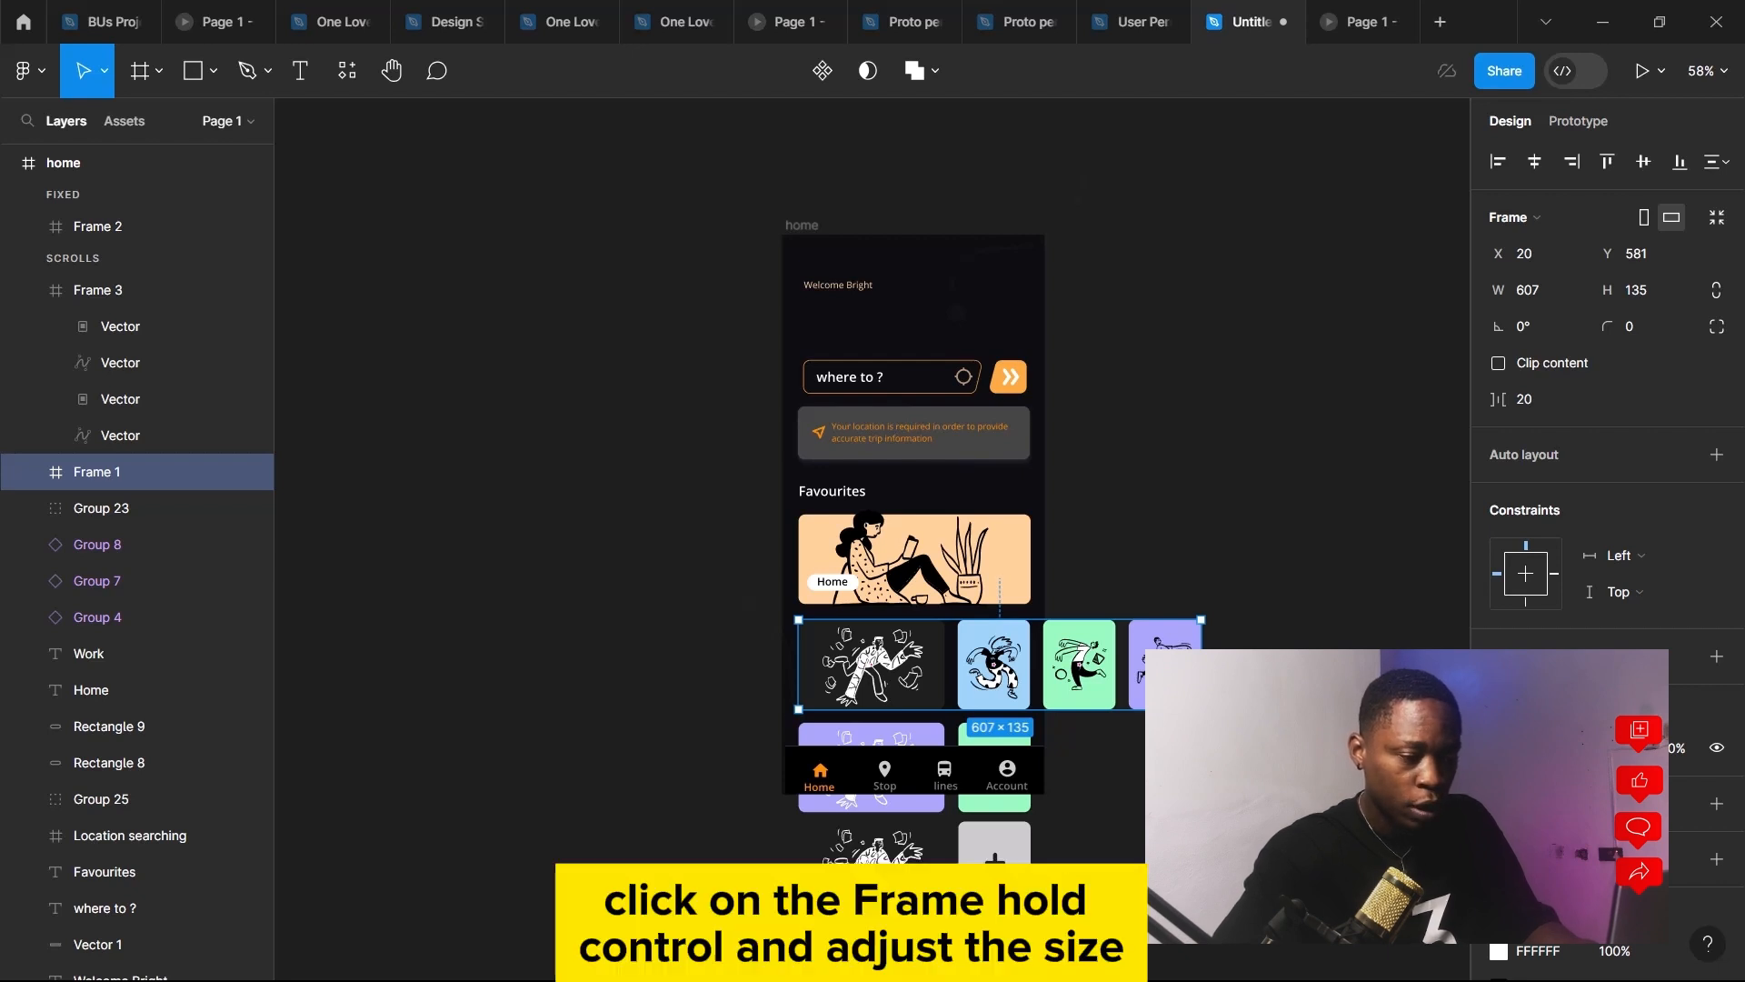
{"action": "left_click_drag", "start_coordinate": [1201, 688], "coordinate": [1028, 688]}
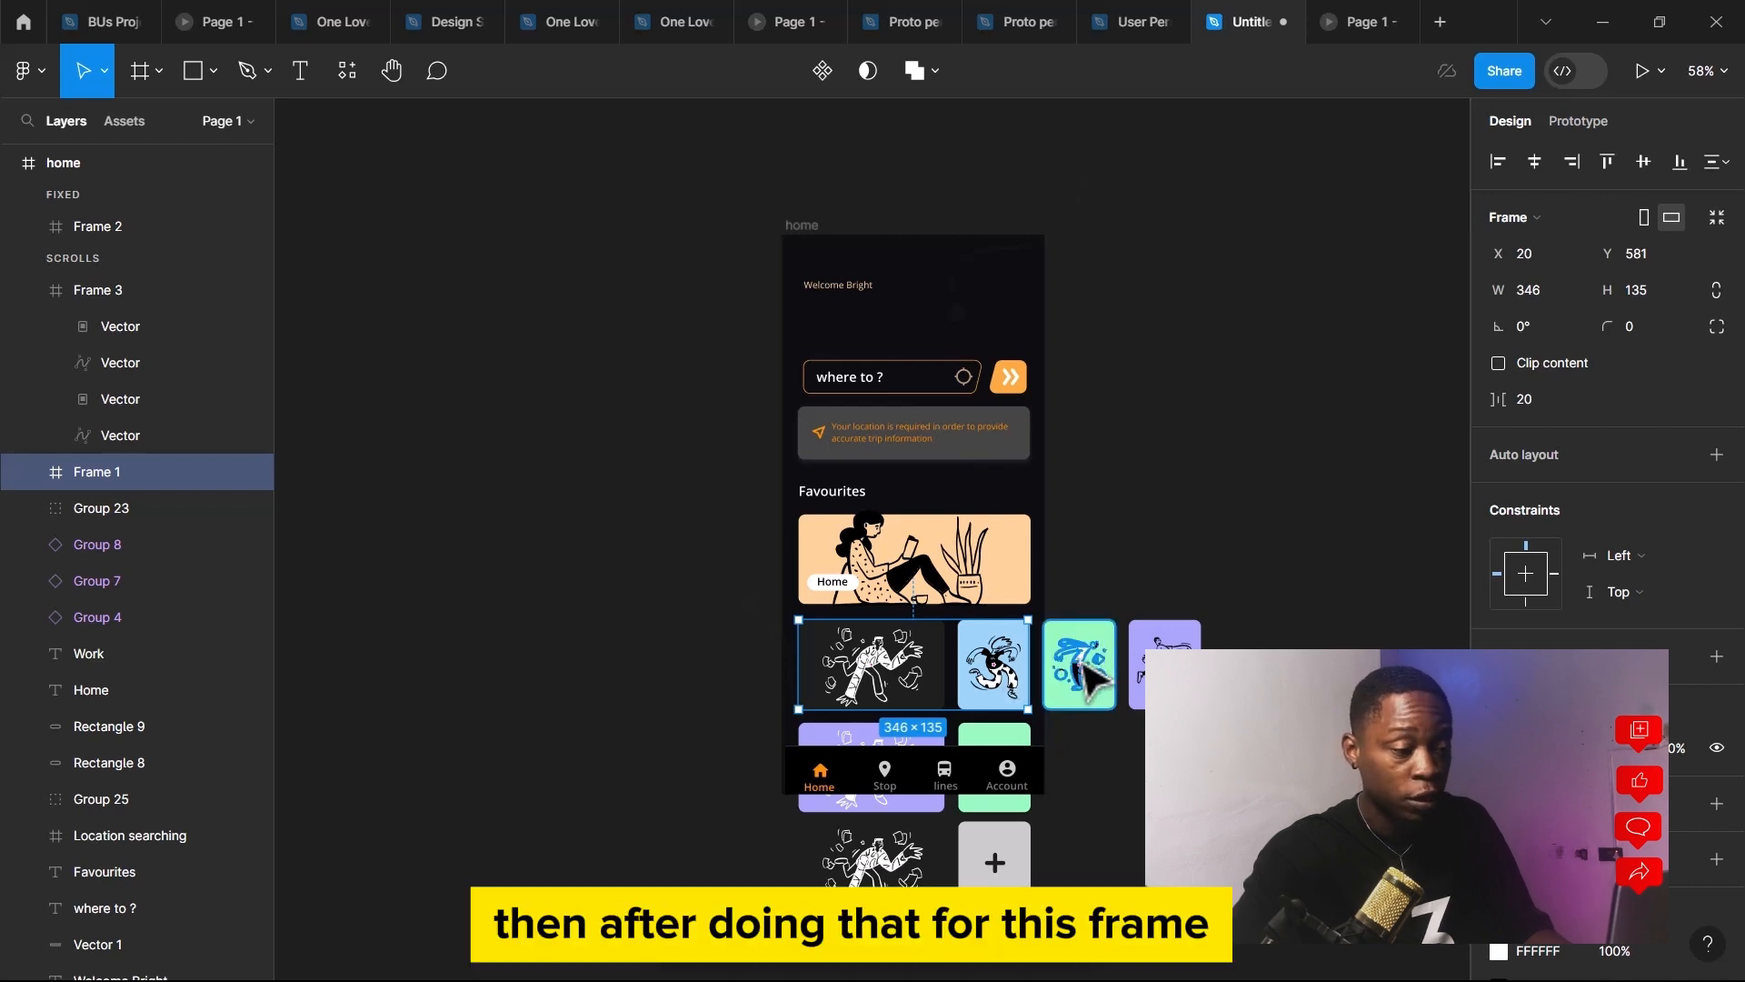
{"action": "left_click", "coordinate": [1498, 363]}
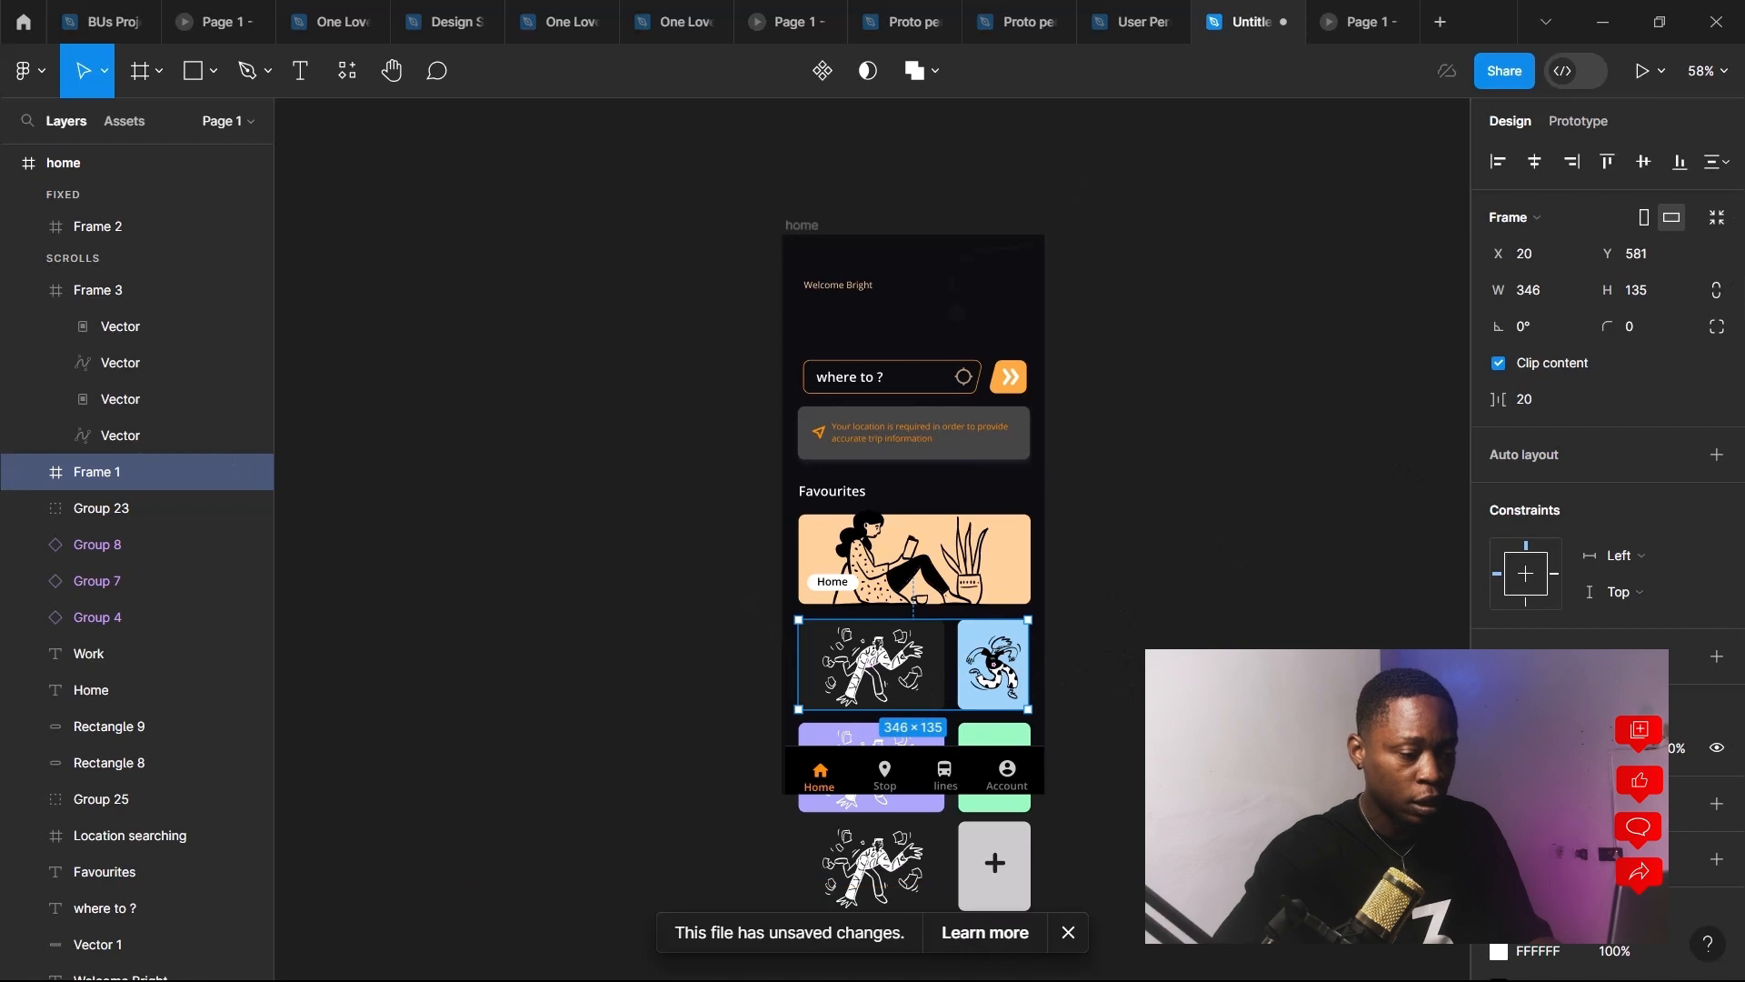
{"action": "key", "text": "Escape"}
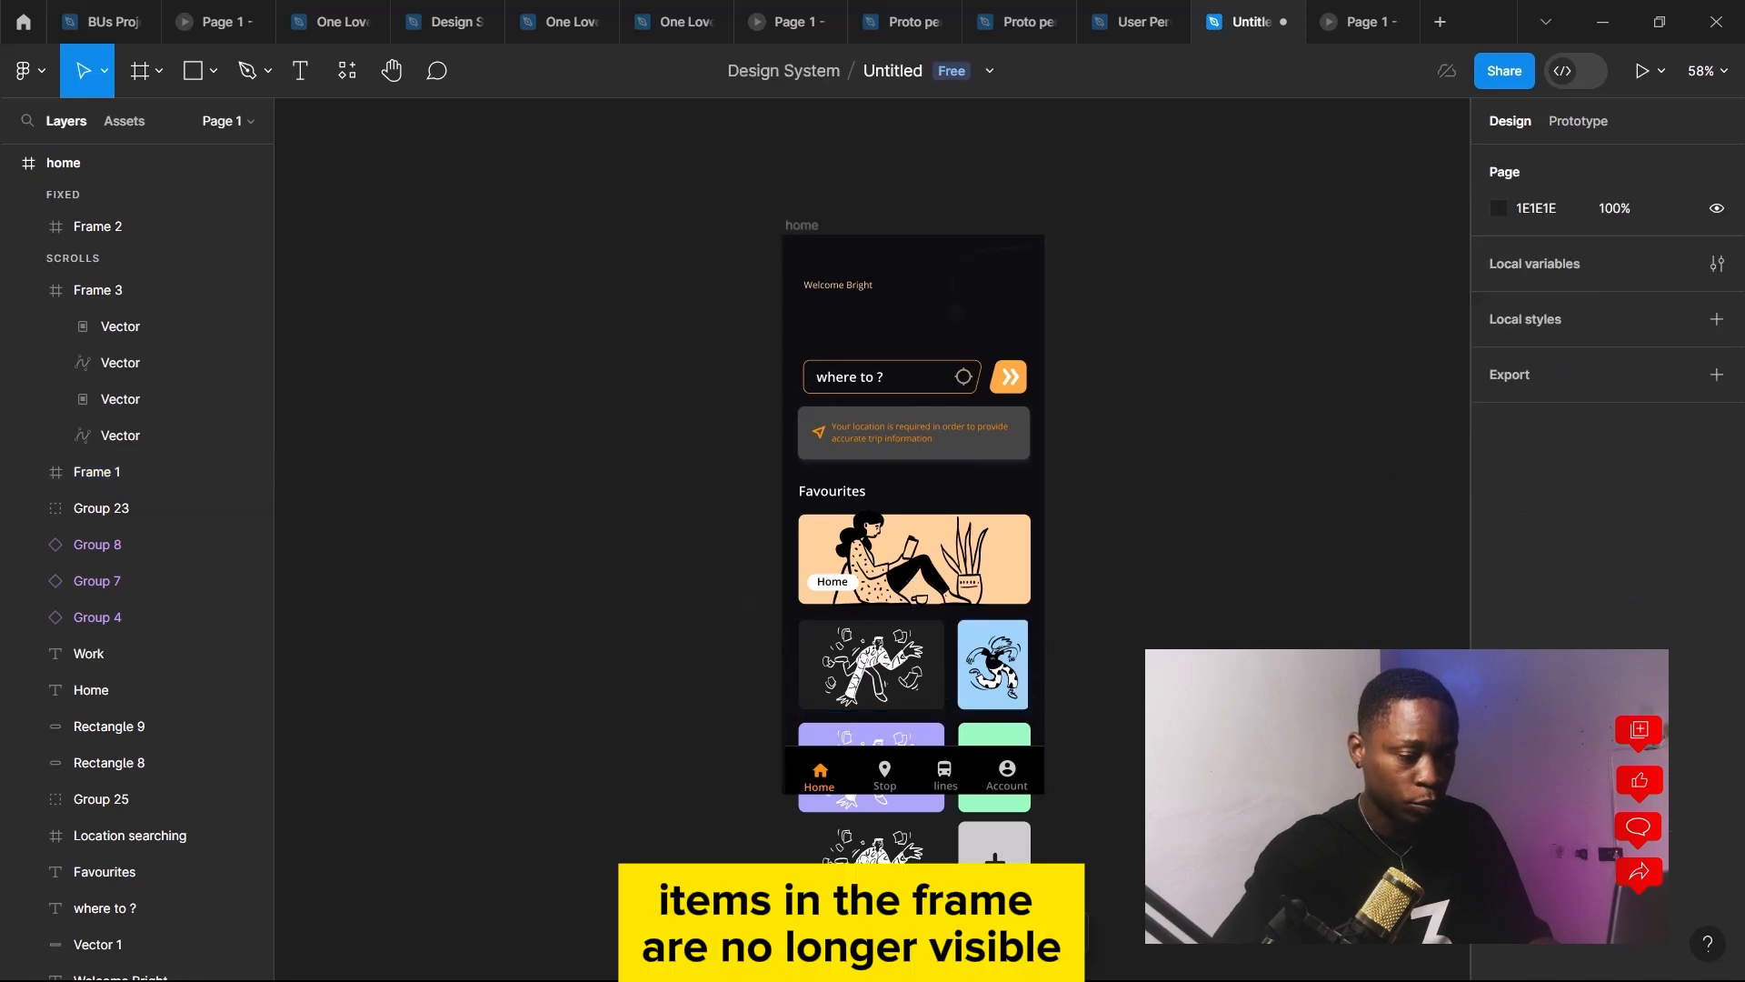
Set the scroll overflow of Frame 1, the card row, to Horizontal in its prototype settings
{"action": "left_click", "coordinate": [940, 645]}
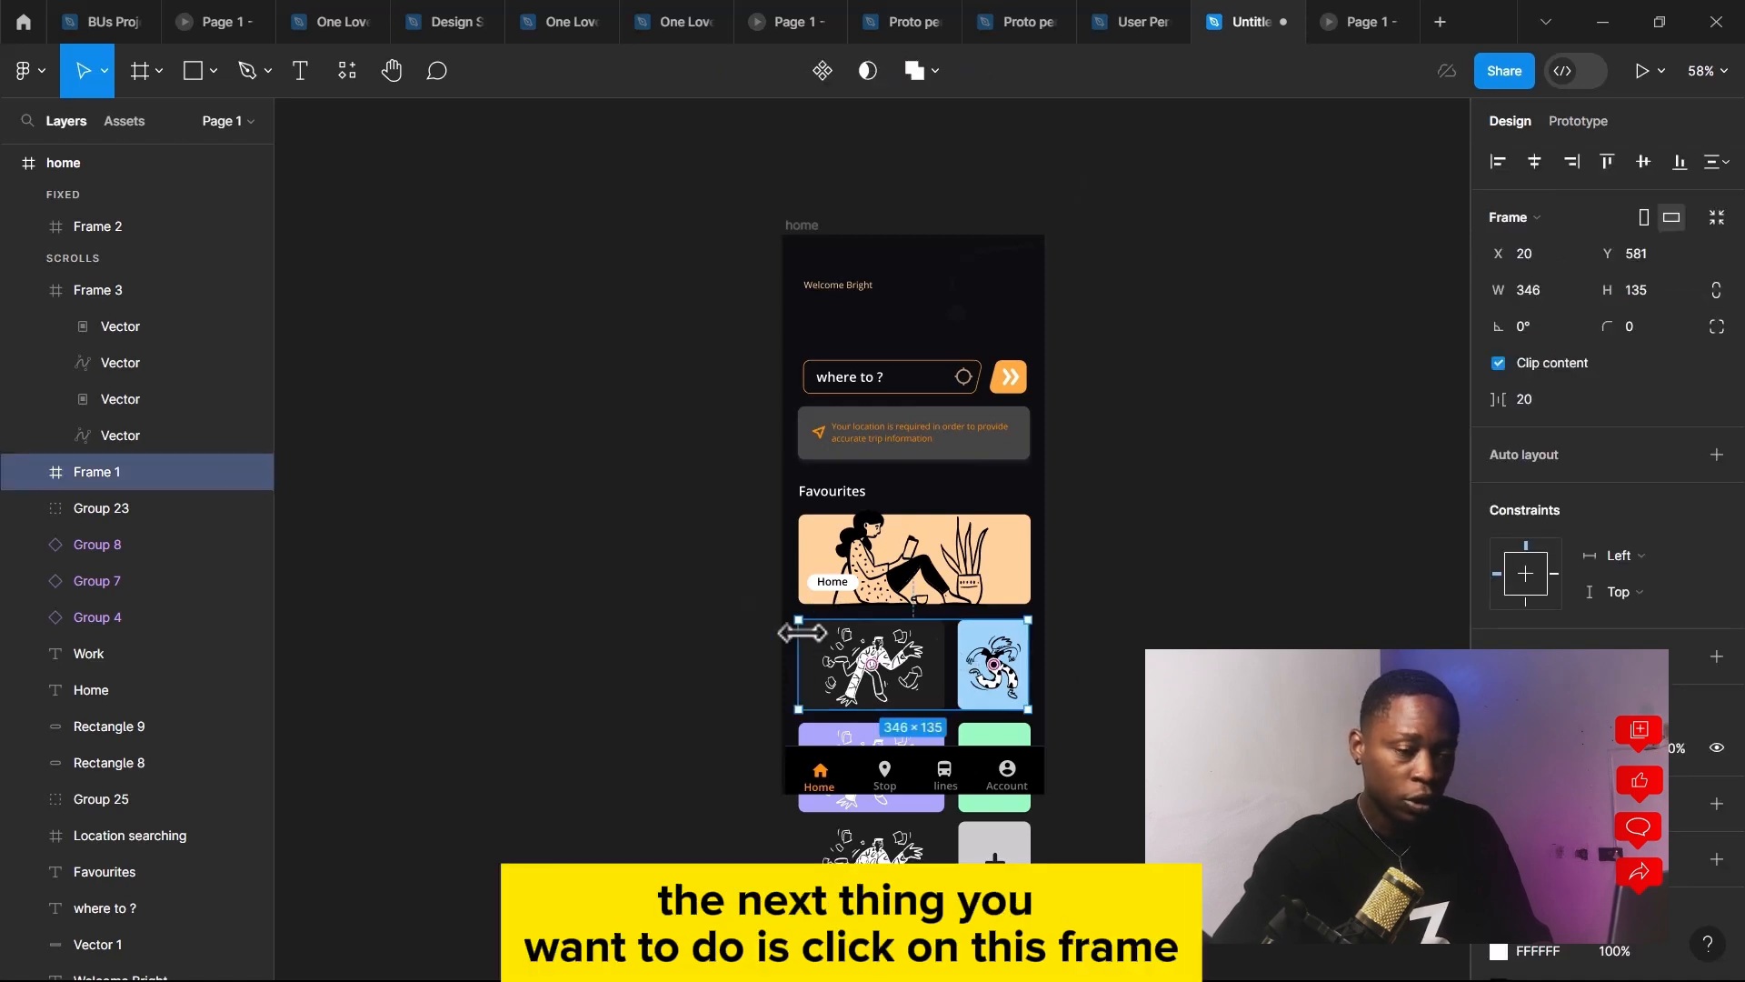
{"action": "left_click", "coordinate": [1577, 121]}
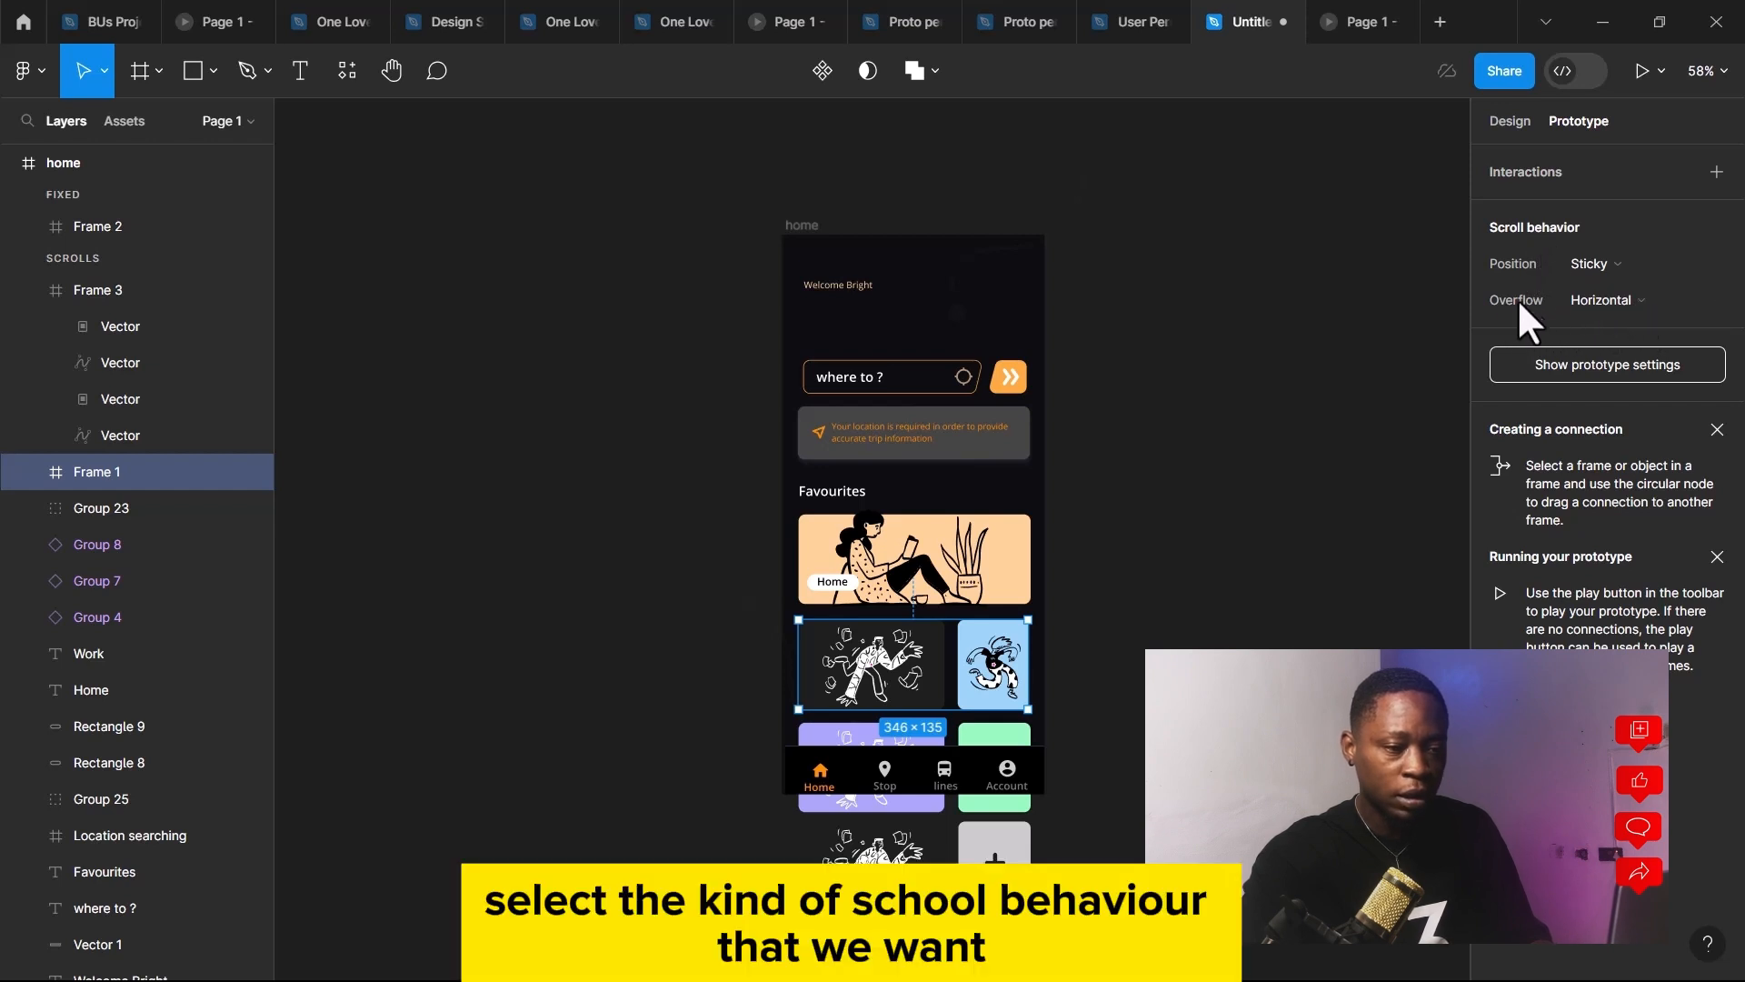
{"action": "left_click", "coordinate": [1687, 302]}
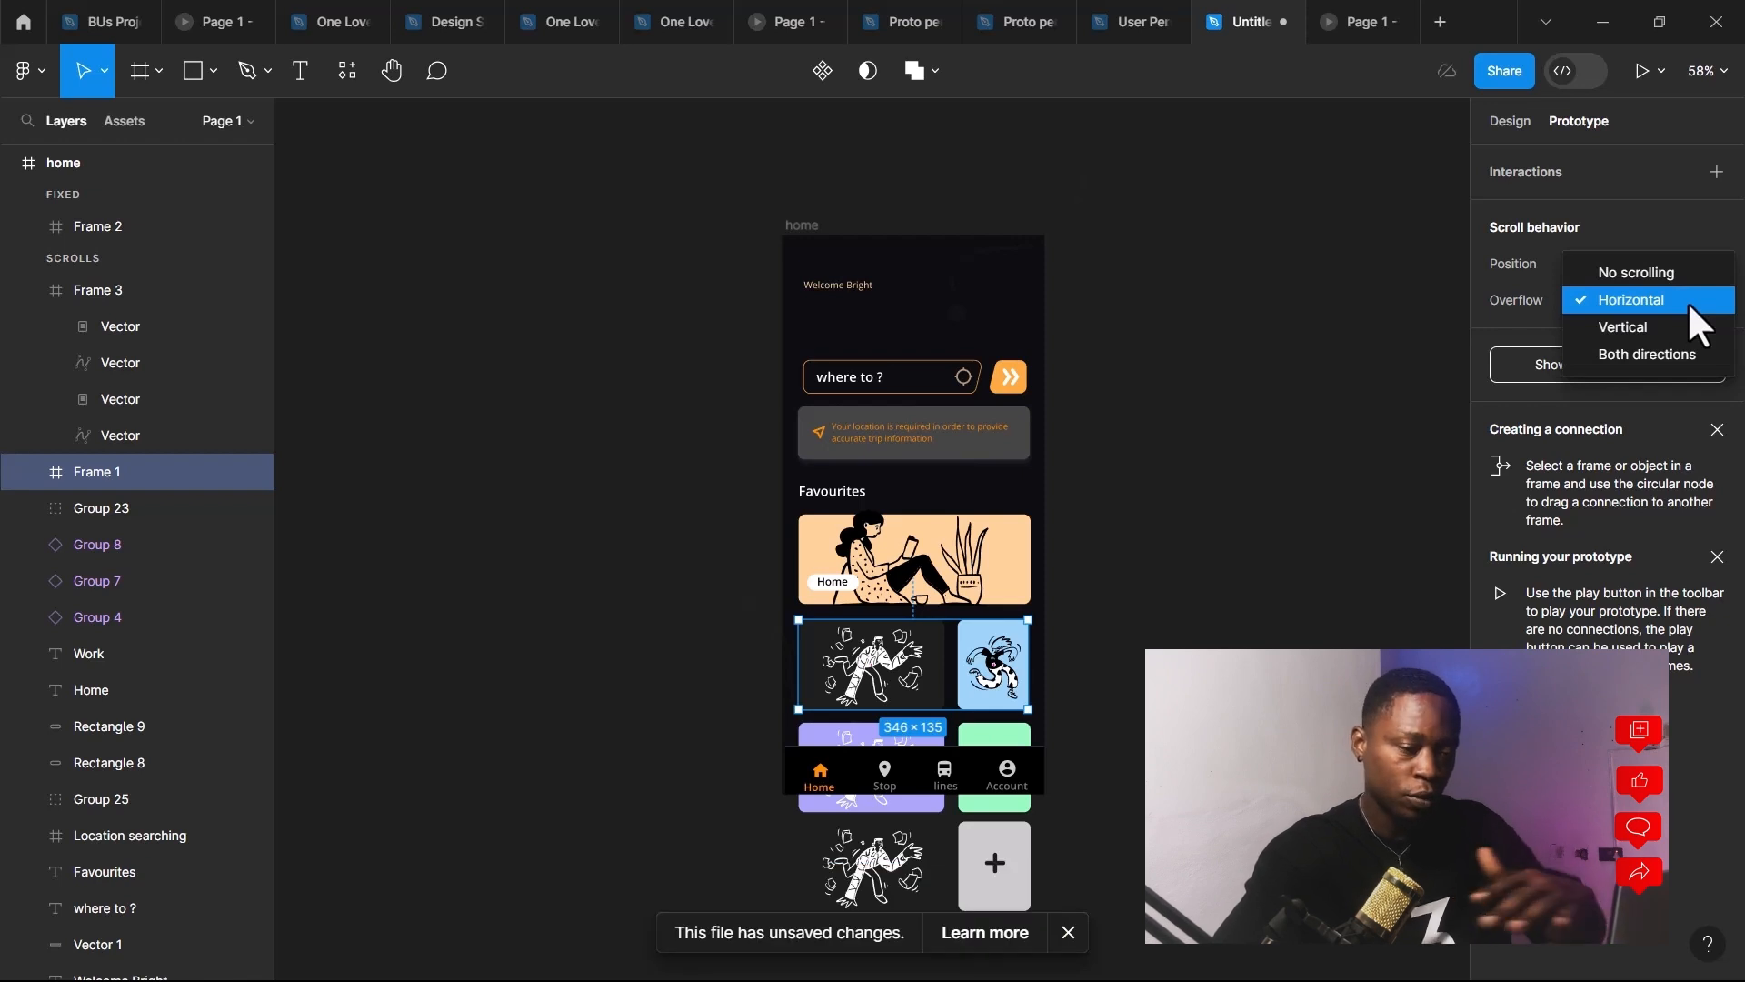
{"action": "left_click", "coordinate": [1687, 302]}
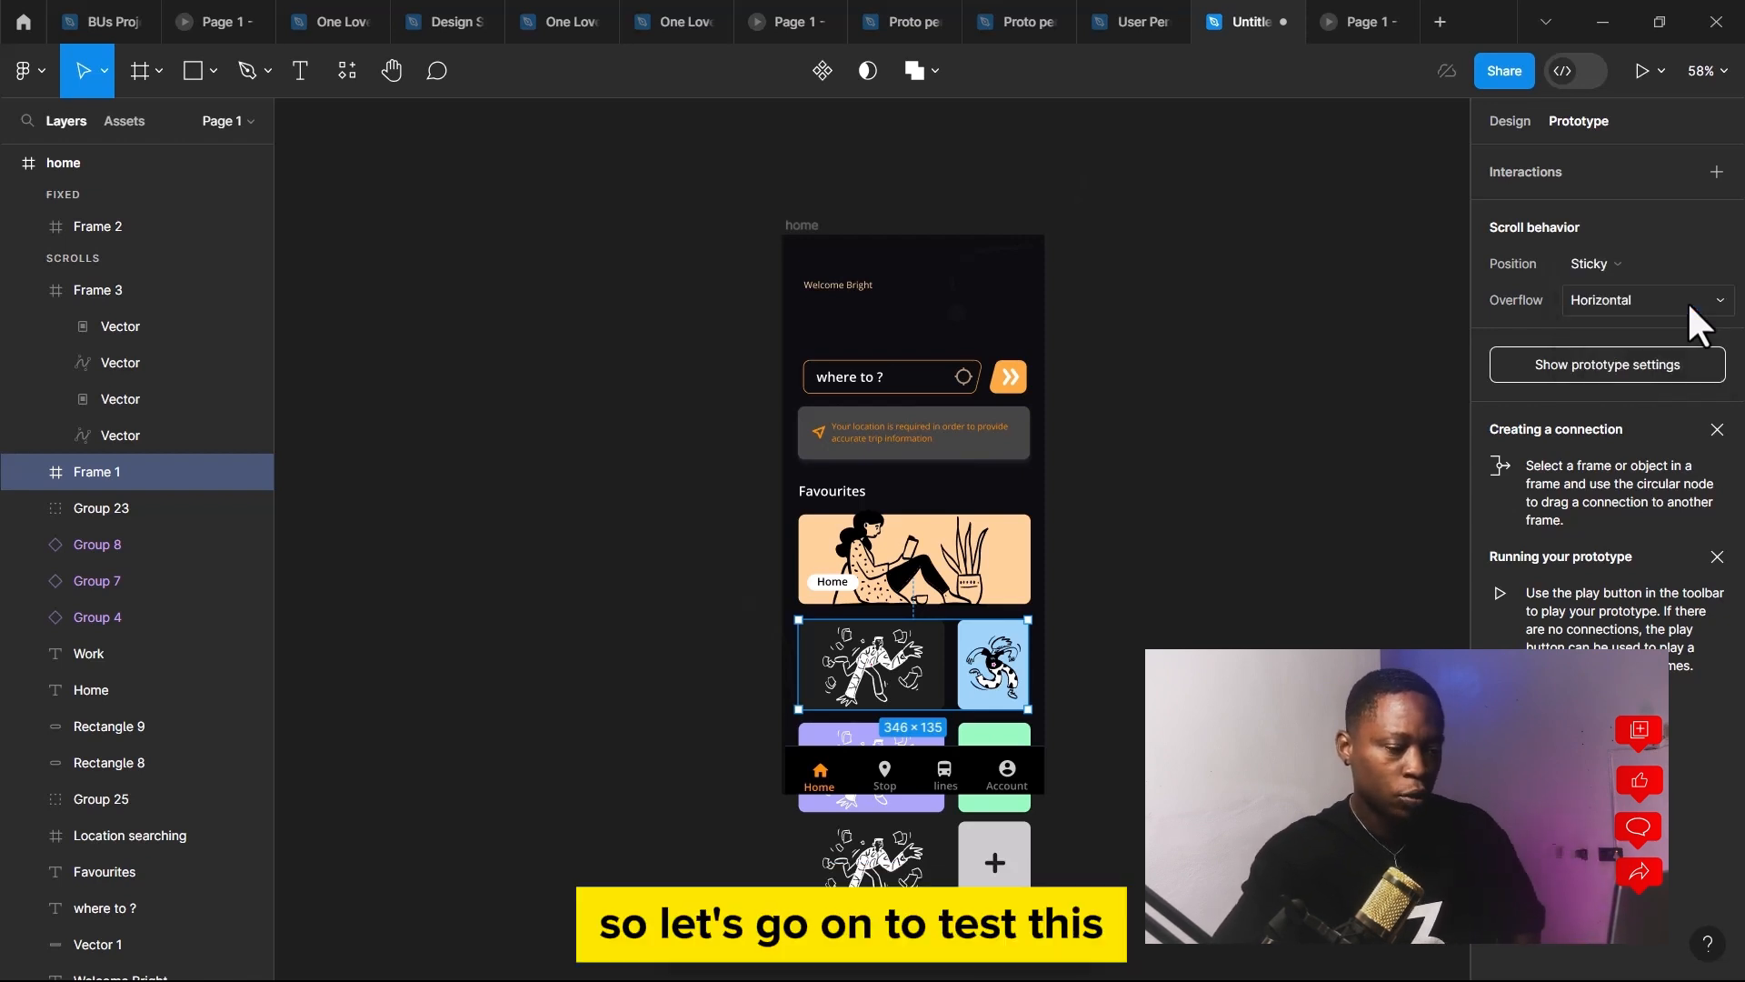
Turn clip content back on for the home frame
{"action": "left_click", "coordinate": [804, 227]}
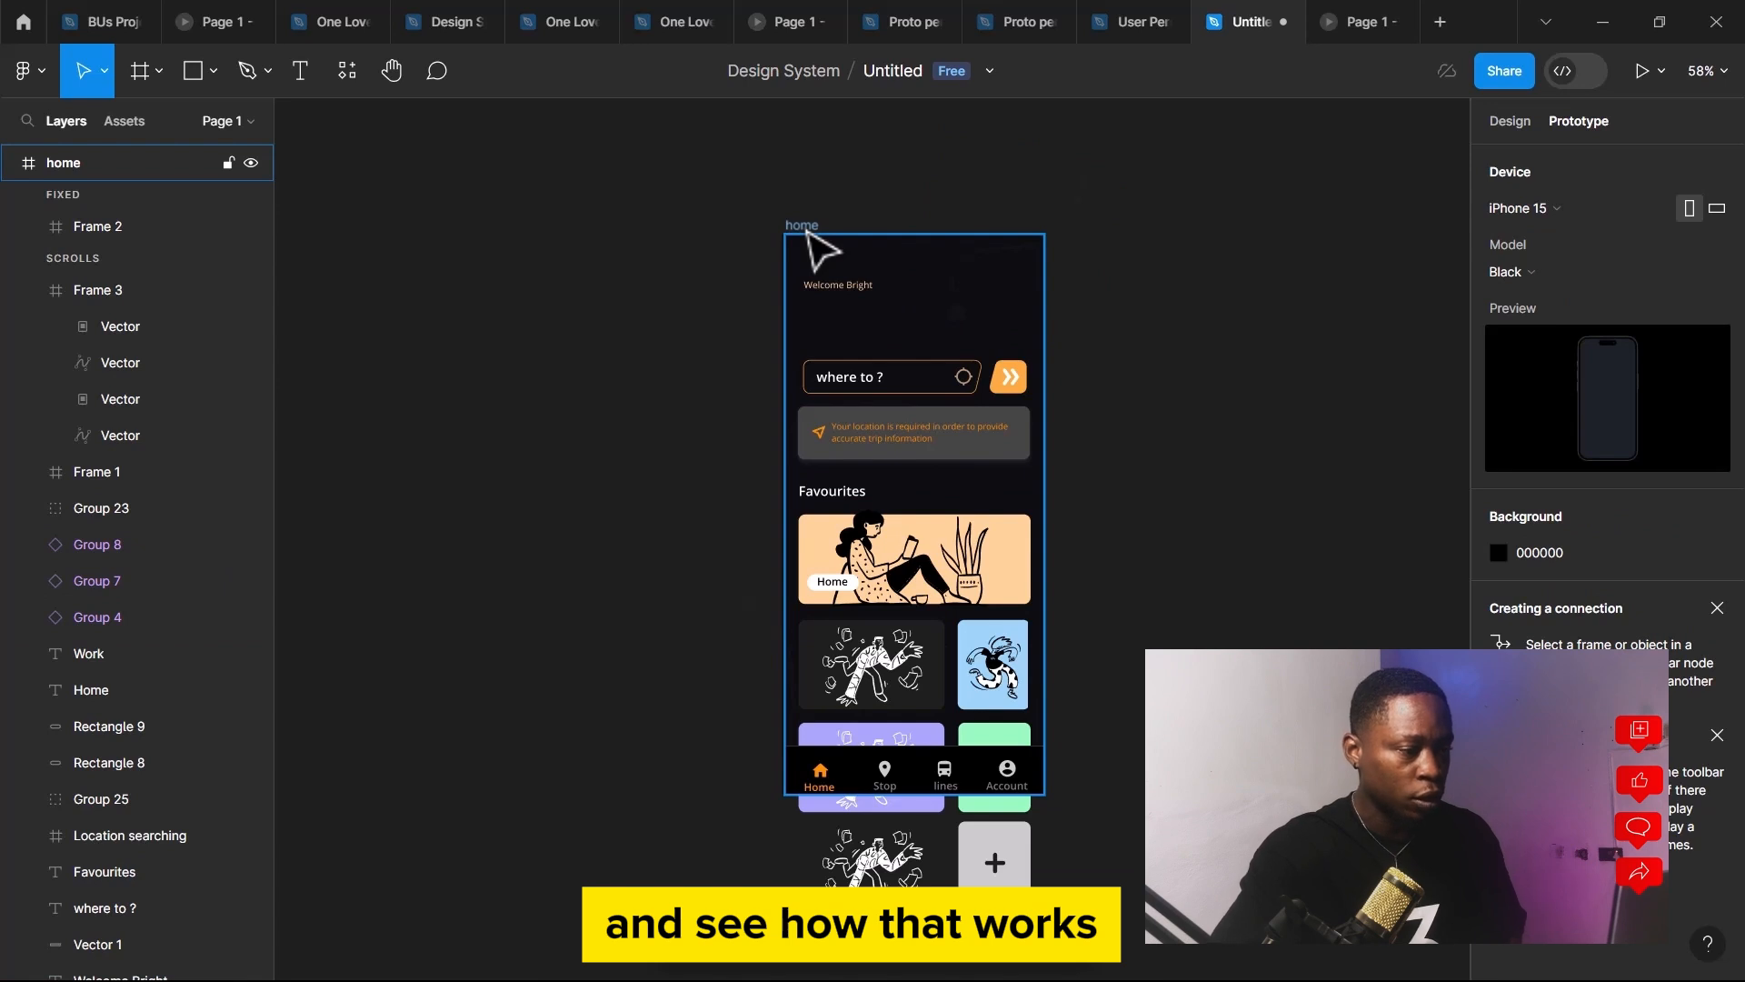
{"action": "left_click", "coordinate": [806, 231]}
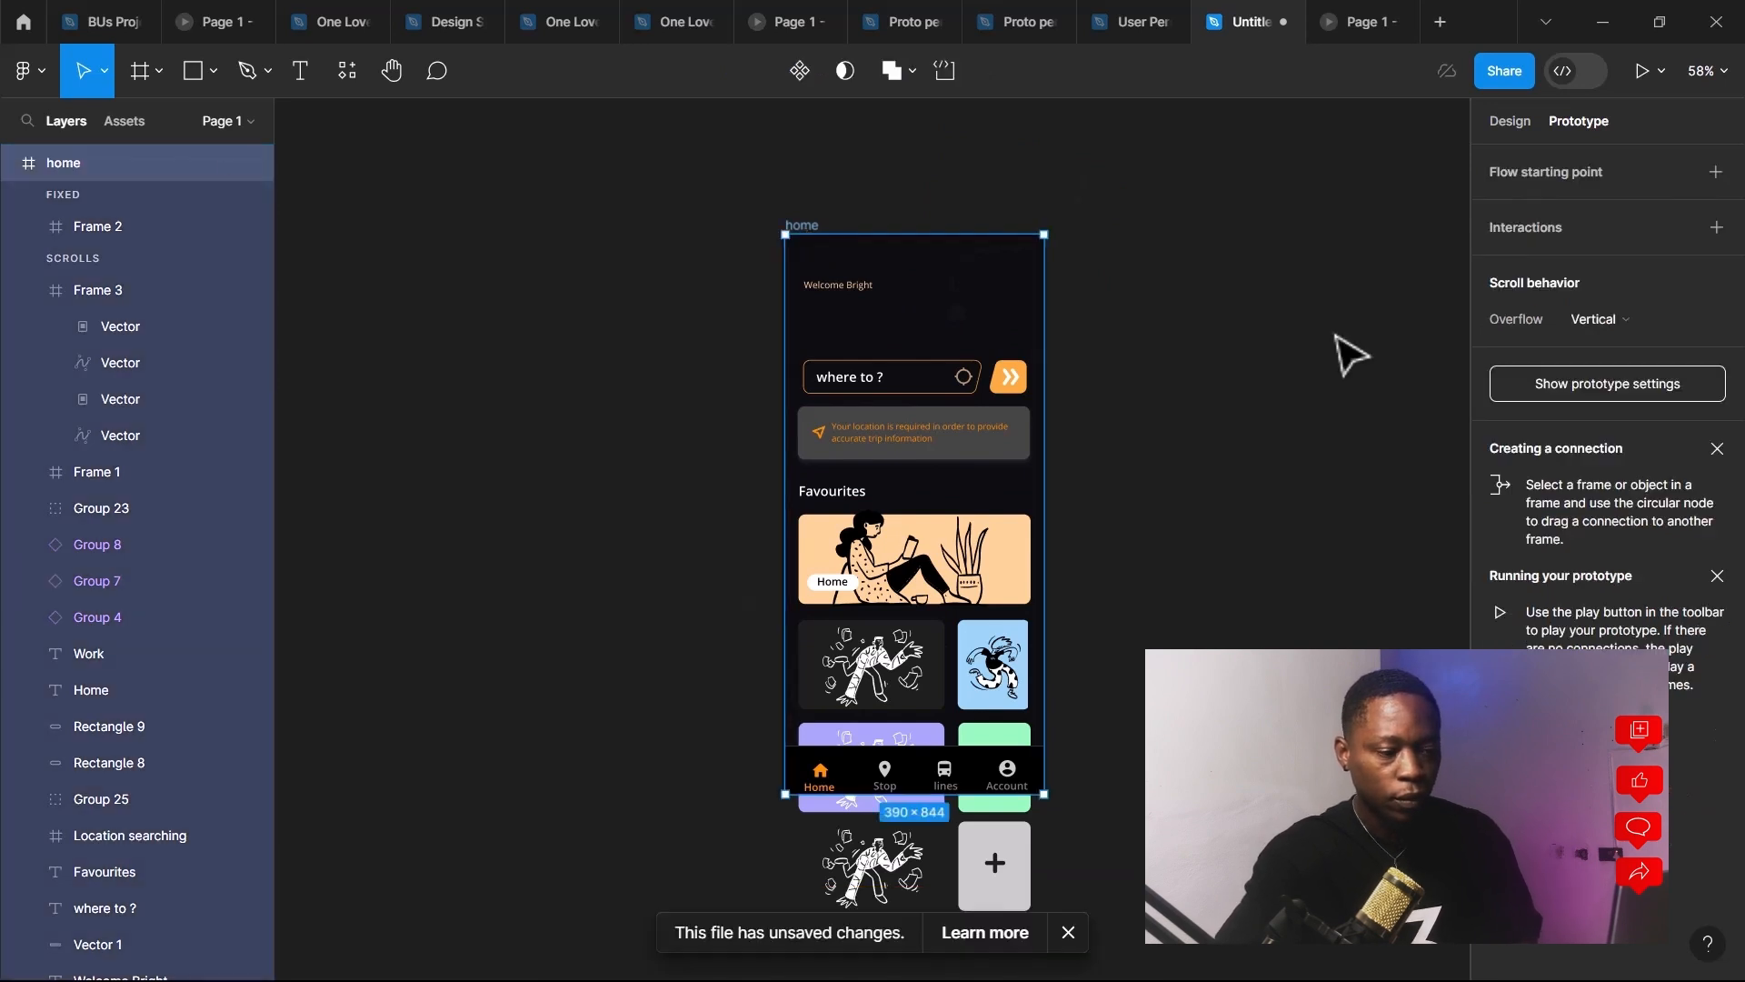
{"action": "left_click", "coordinate": [1508, 121]}
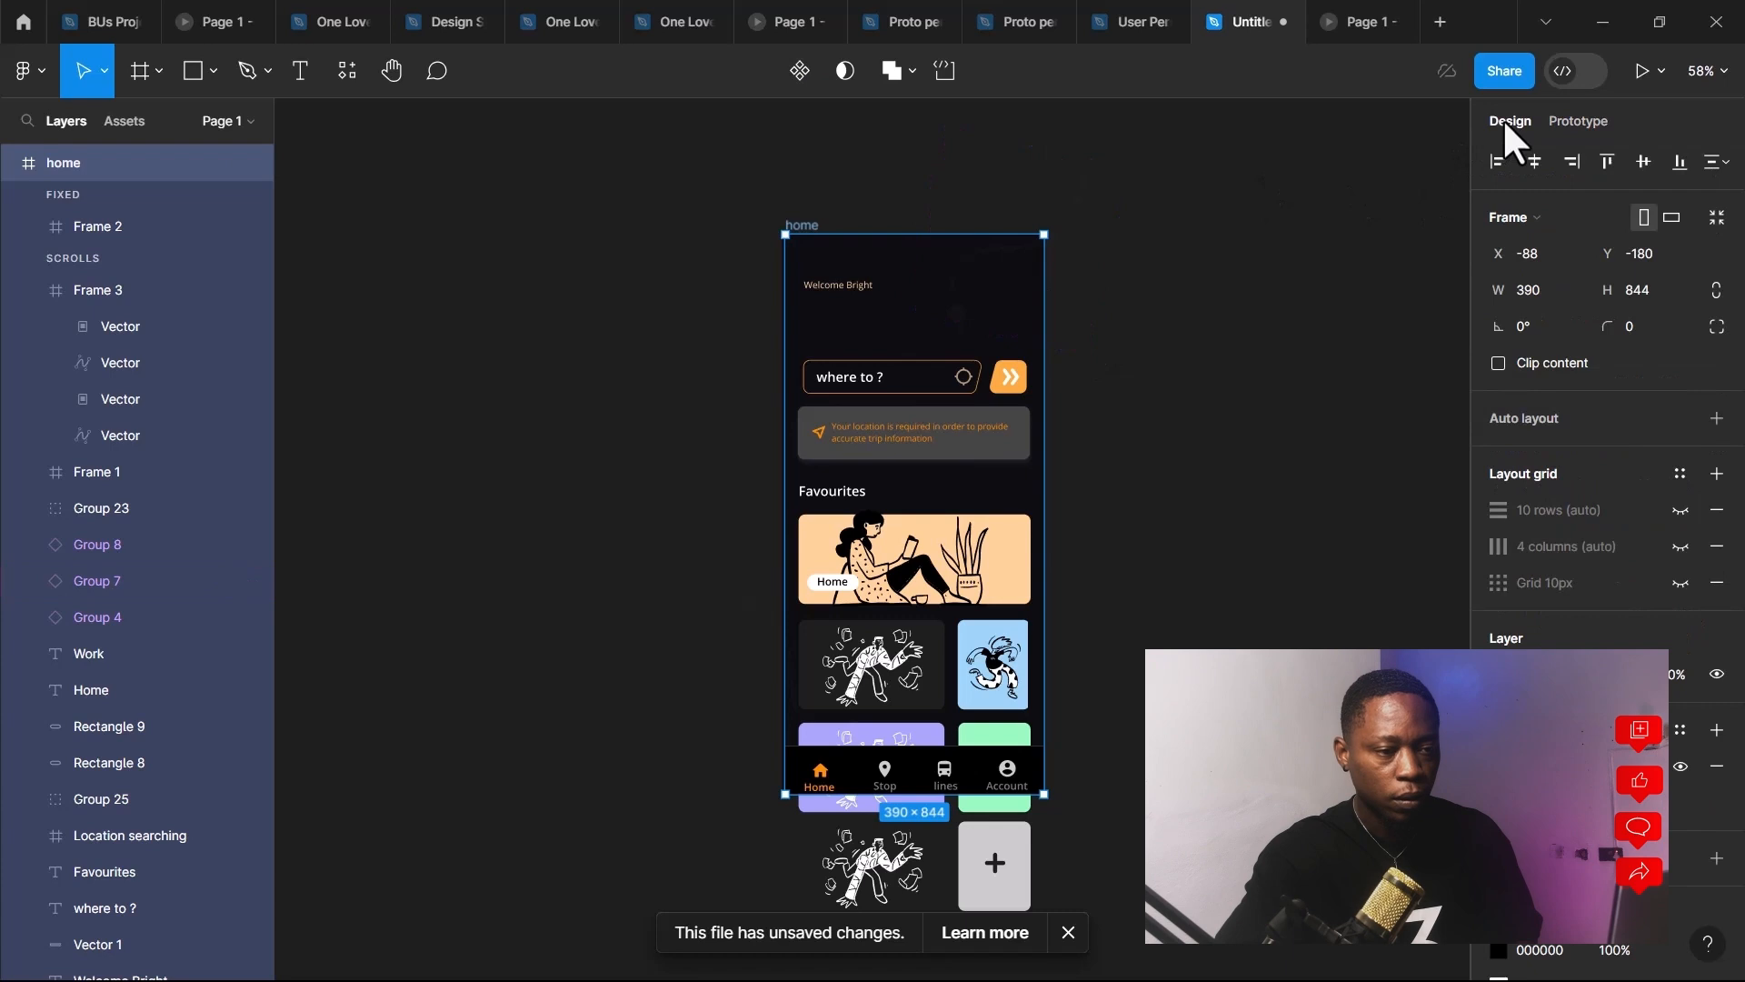
{"action": "left_click", "coordinate": [1497, 361]}
{"action": "key", "text": "Escape"}
Run the prototype and test scrolling the card row horizontally
{"action": "left_click", "coordinate": [1556, 123]}
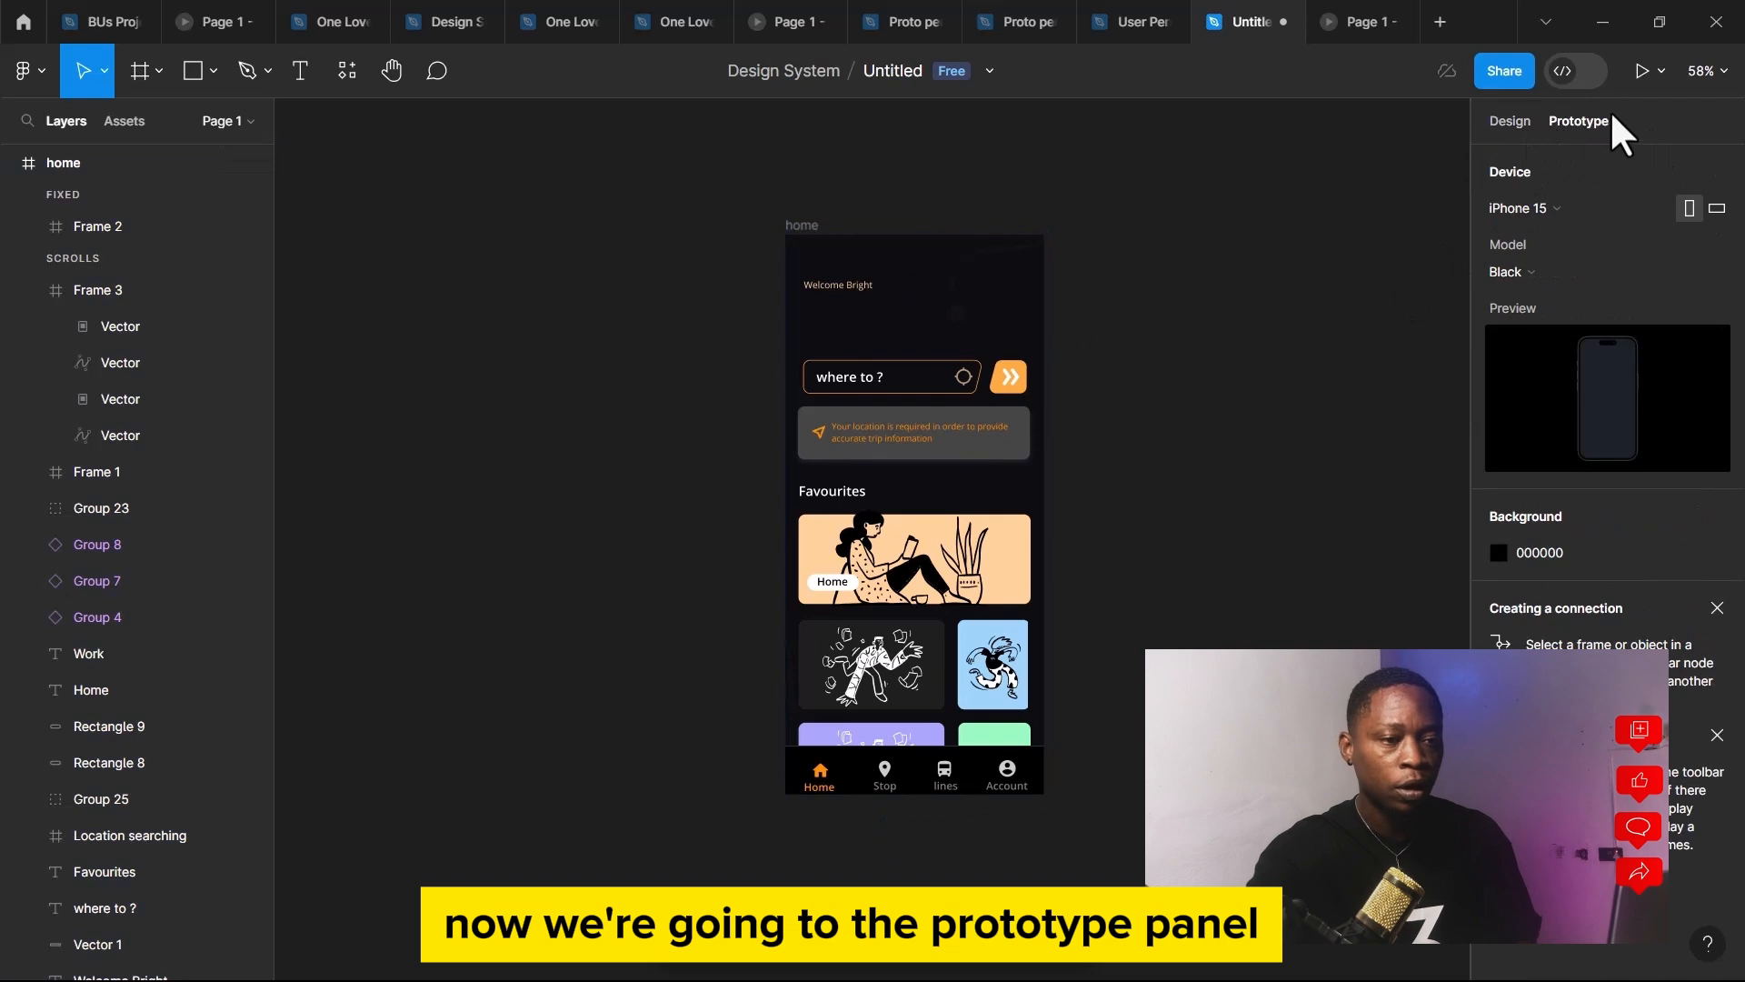
{"action": "left_click", "coordinate": [1641, 71]}
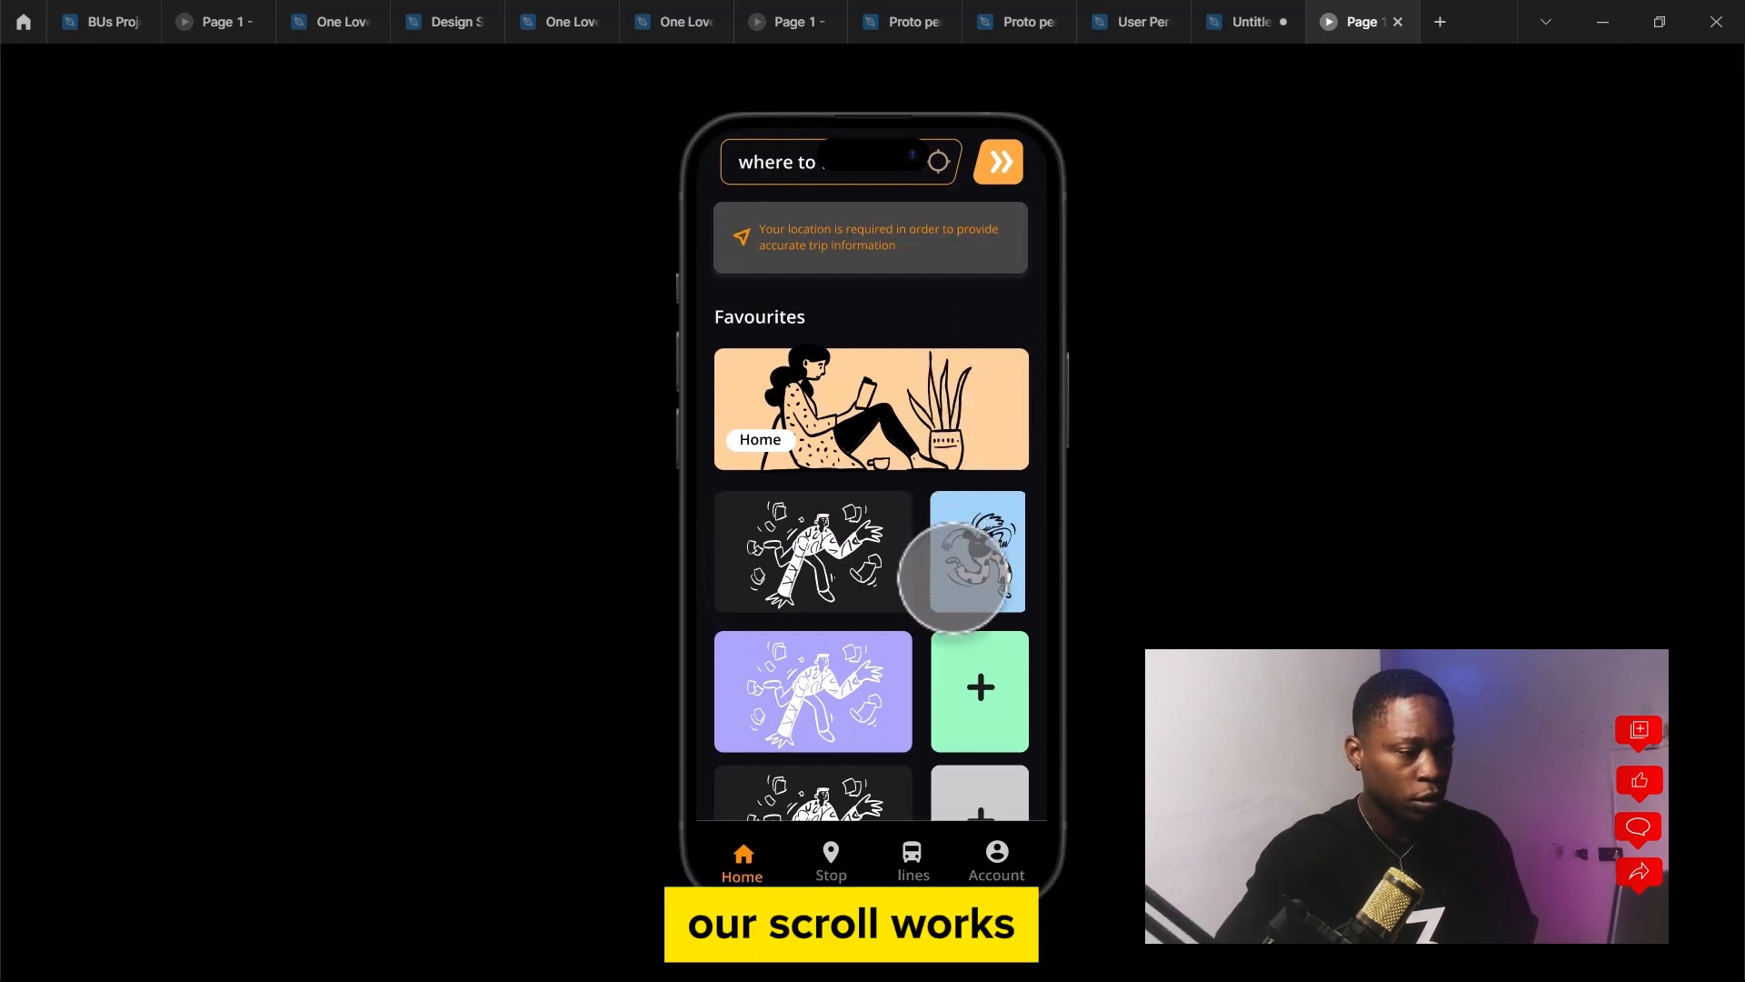
{"action": "left_click_drag", "start_coordinate": [950, 580], "coordinate": [1080, 521]}
{"action": "left_click_drag", "start_coordinate": [956, 567], "coordinate": [981, 542]}
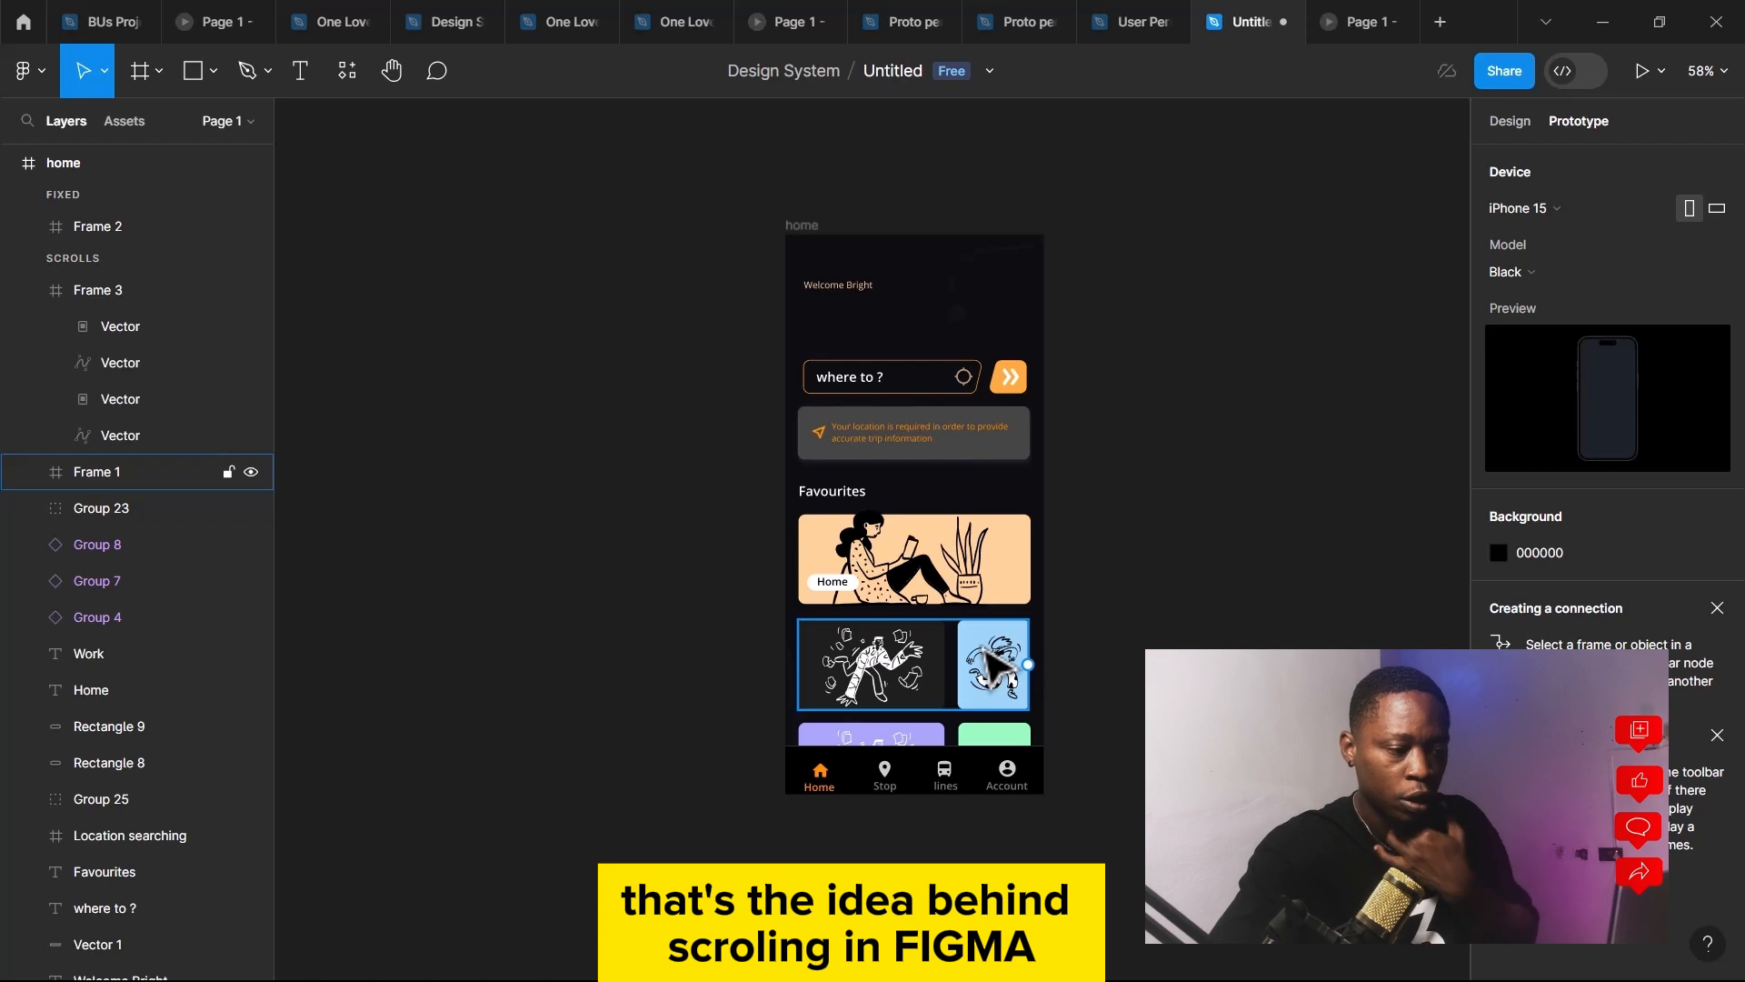
Turn off clip content for the home frame and select Frame 3, the card grid extending past its lower edge
{"action": "left_click", "coordinate": [1119, 700]}
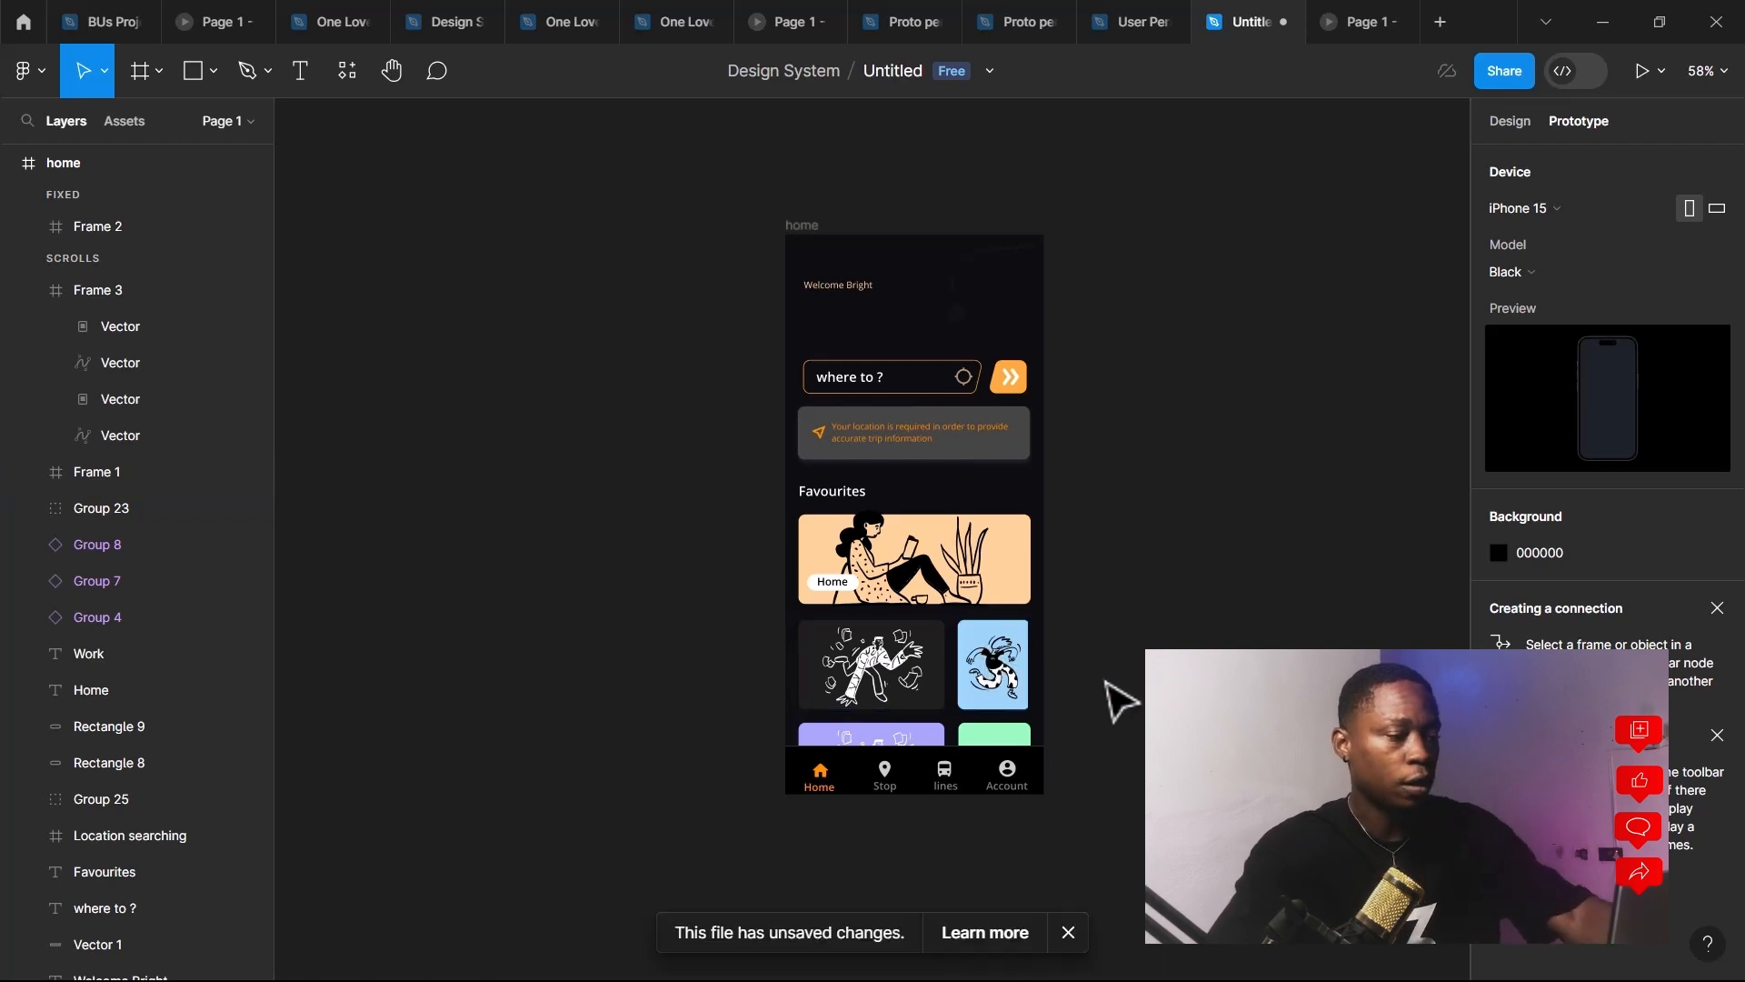
{"action": "left_click", "coordinate": [1509, 121]}
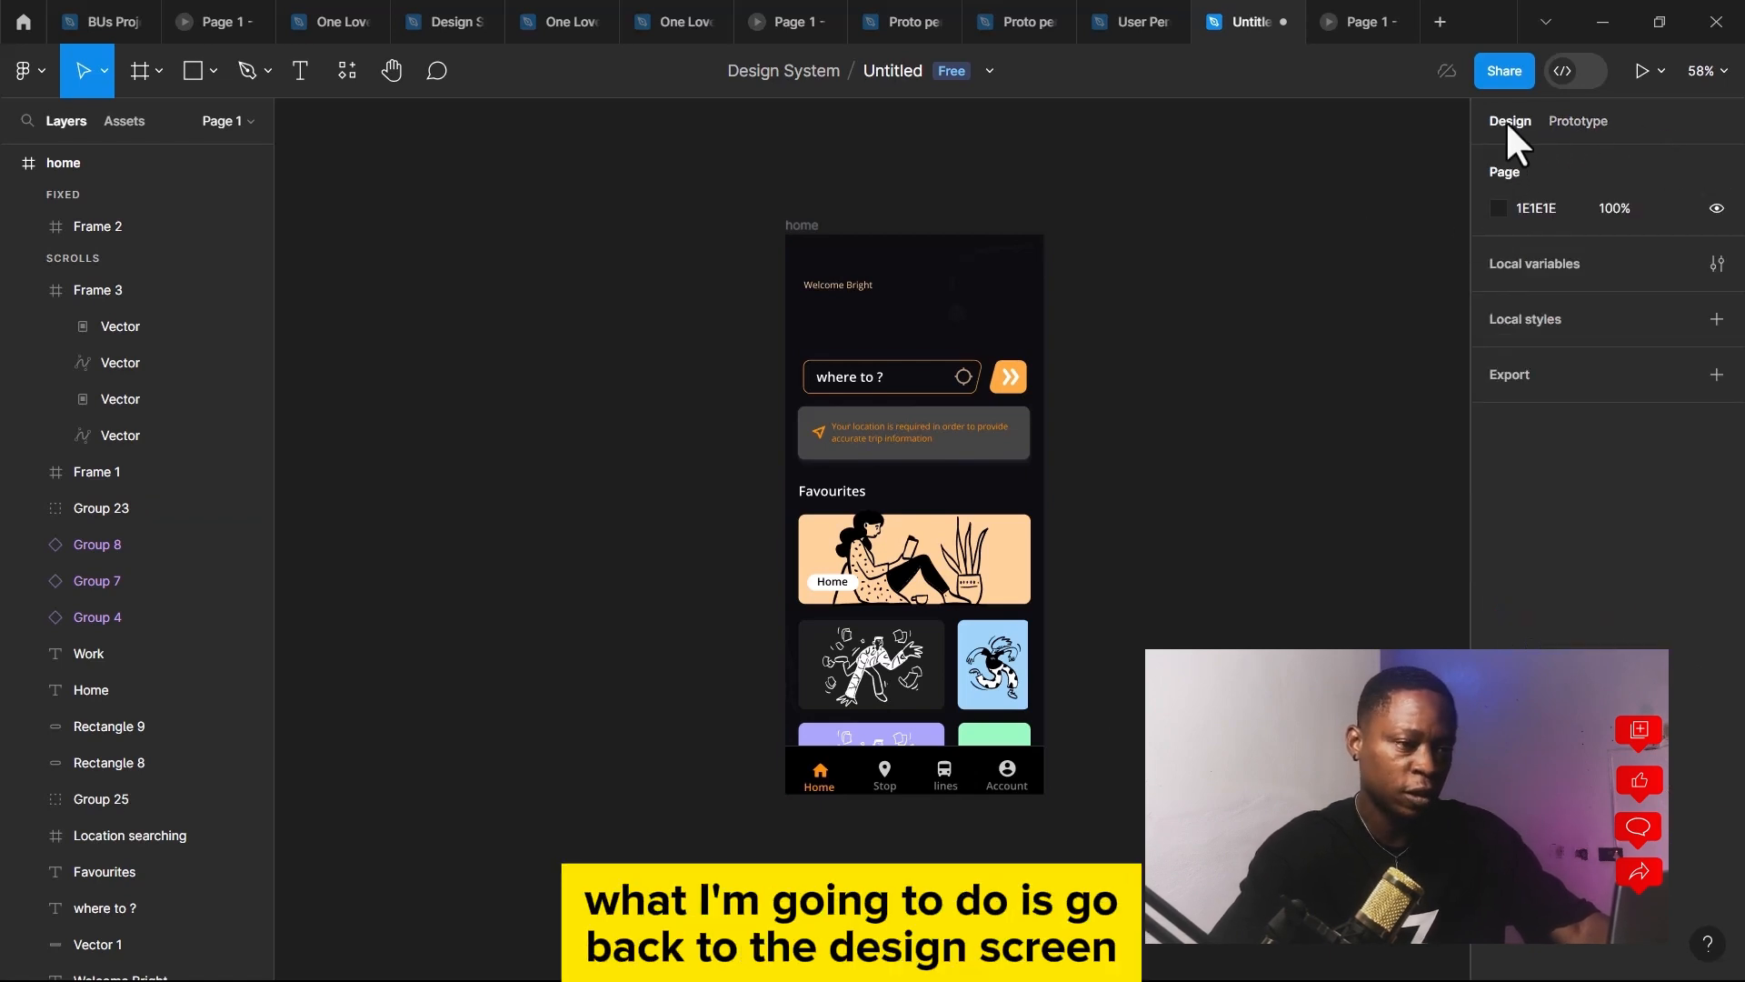
{"action": "left_click", "coordinate": [791, 227]}
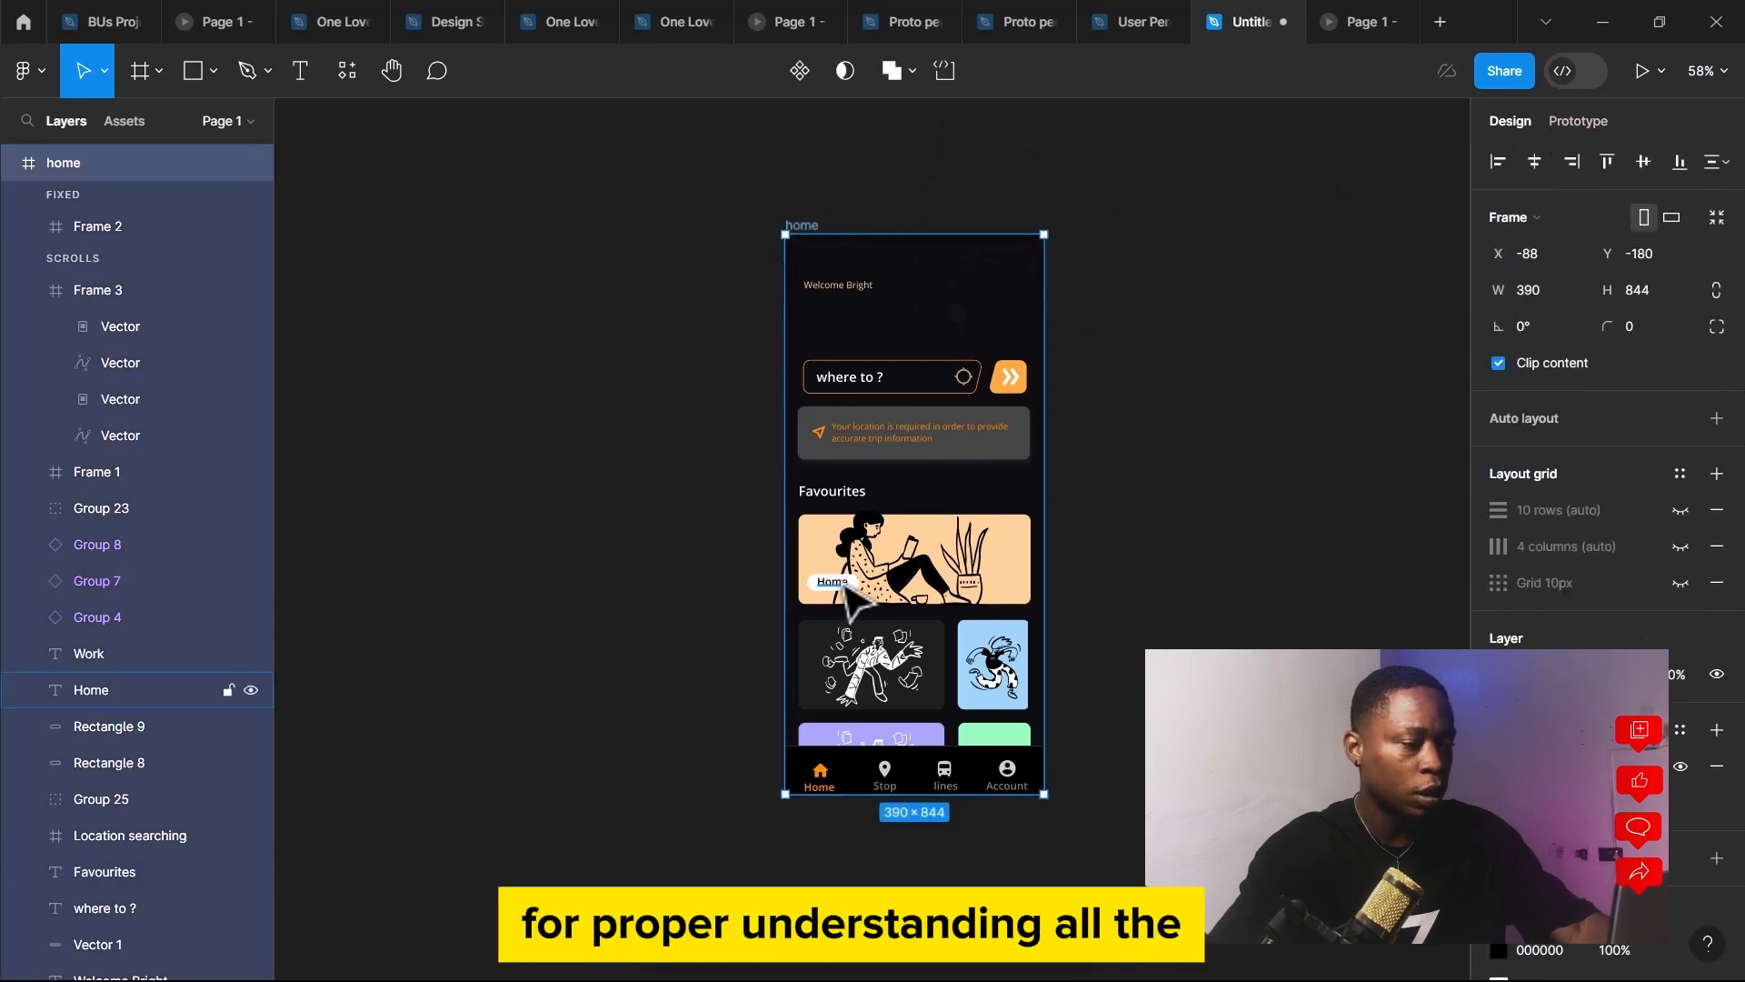
{"action": "left_click", "coordinate": [1495, 362]}
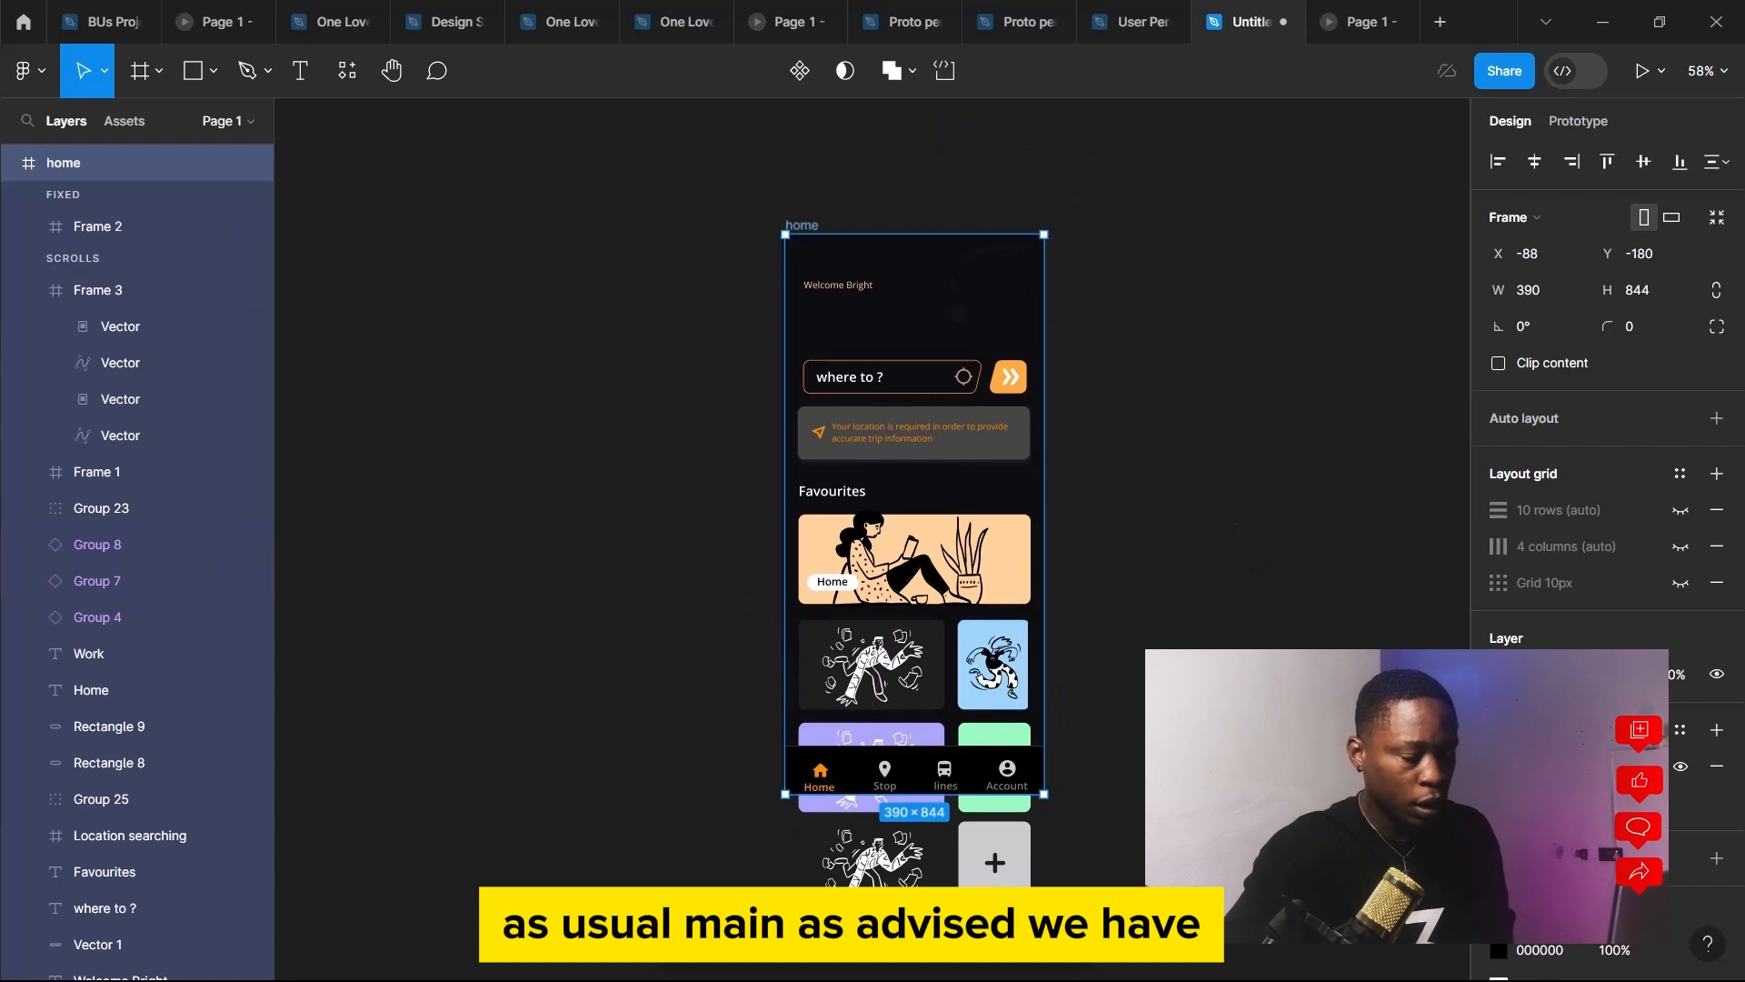
{"action": "scroll", "coordinate": [814, 645], "scroll_direction": "down", "scroll_amount": 2}
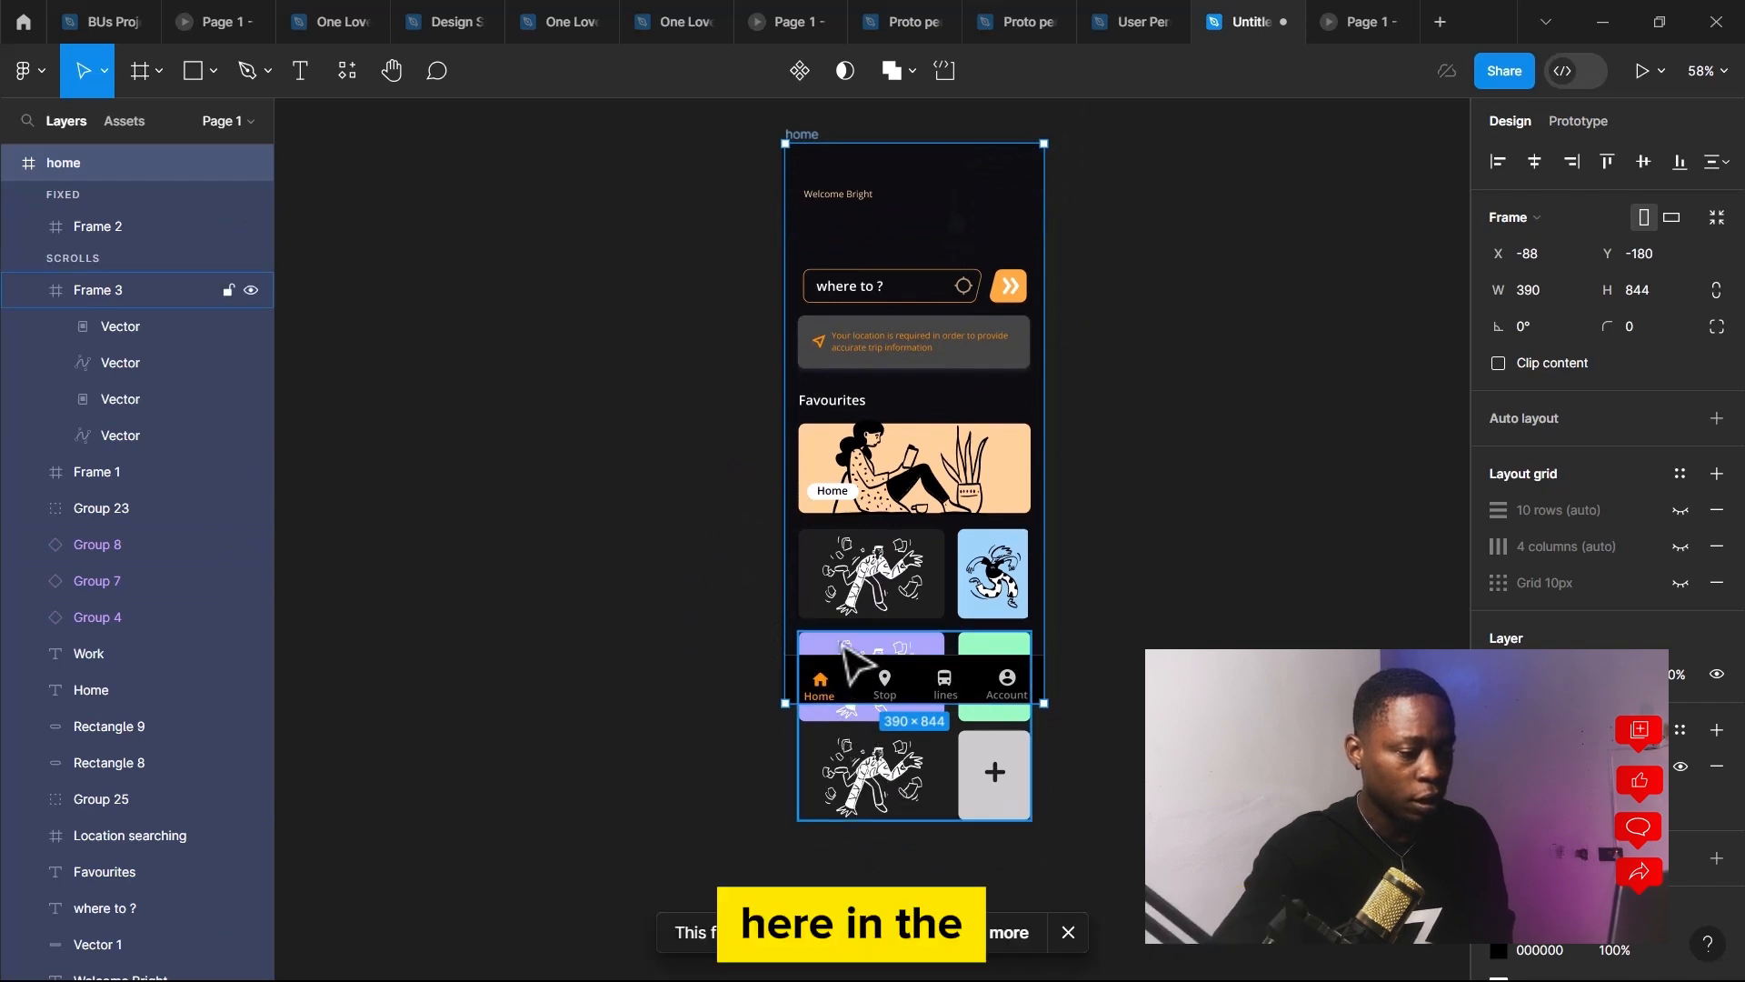
{"action": "left_click", "coordinate": [845, 645]}
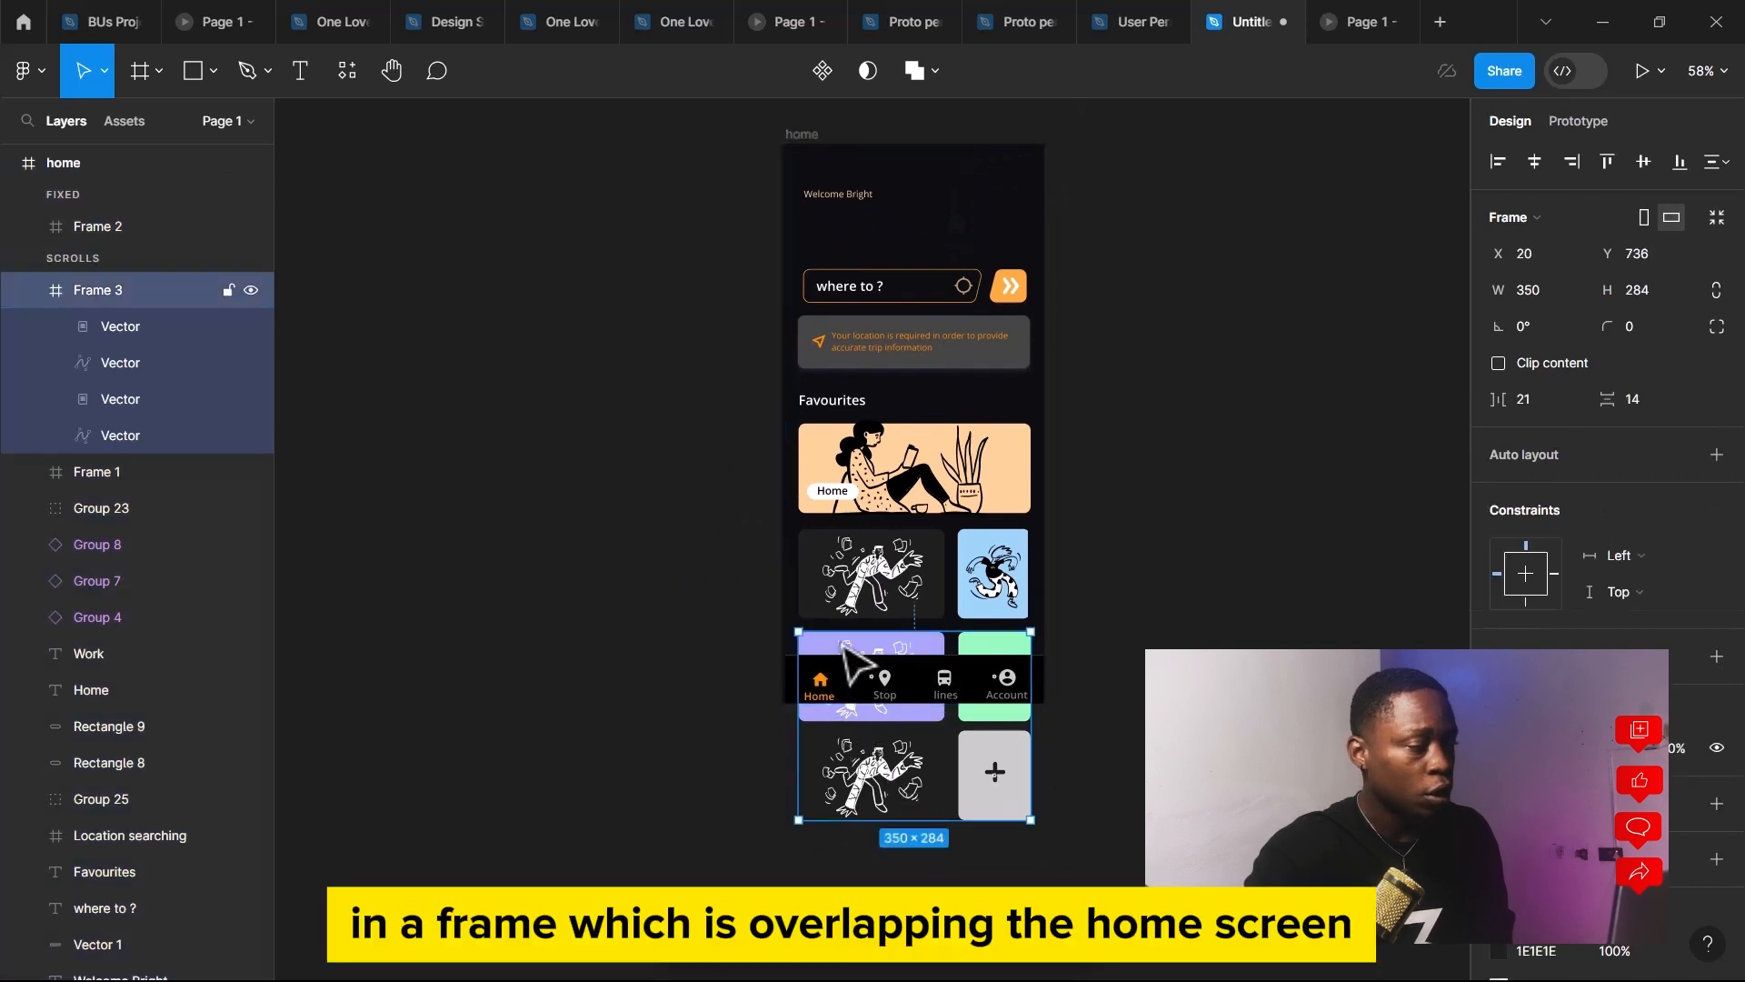
Clip the home frame's content and set its scroll overflow to Vertical
{"action": "left_click", "coordinate": [803, 136]}
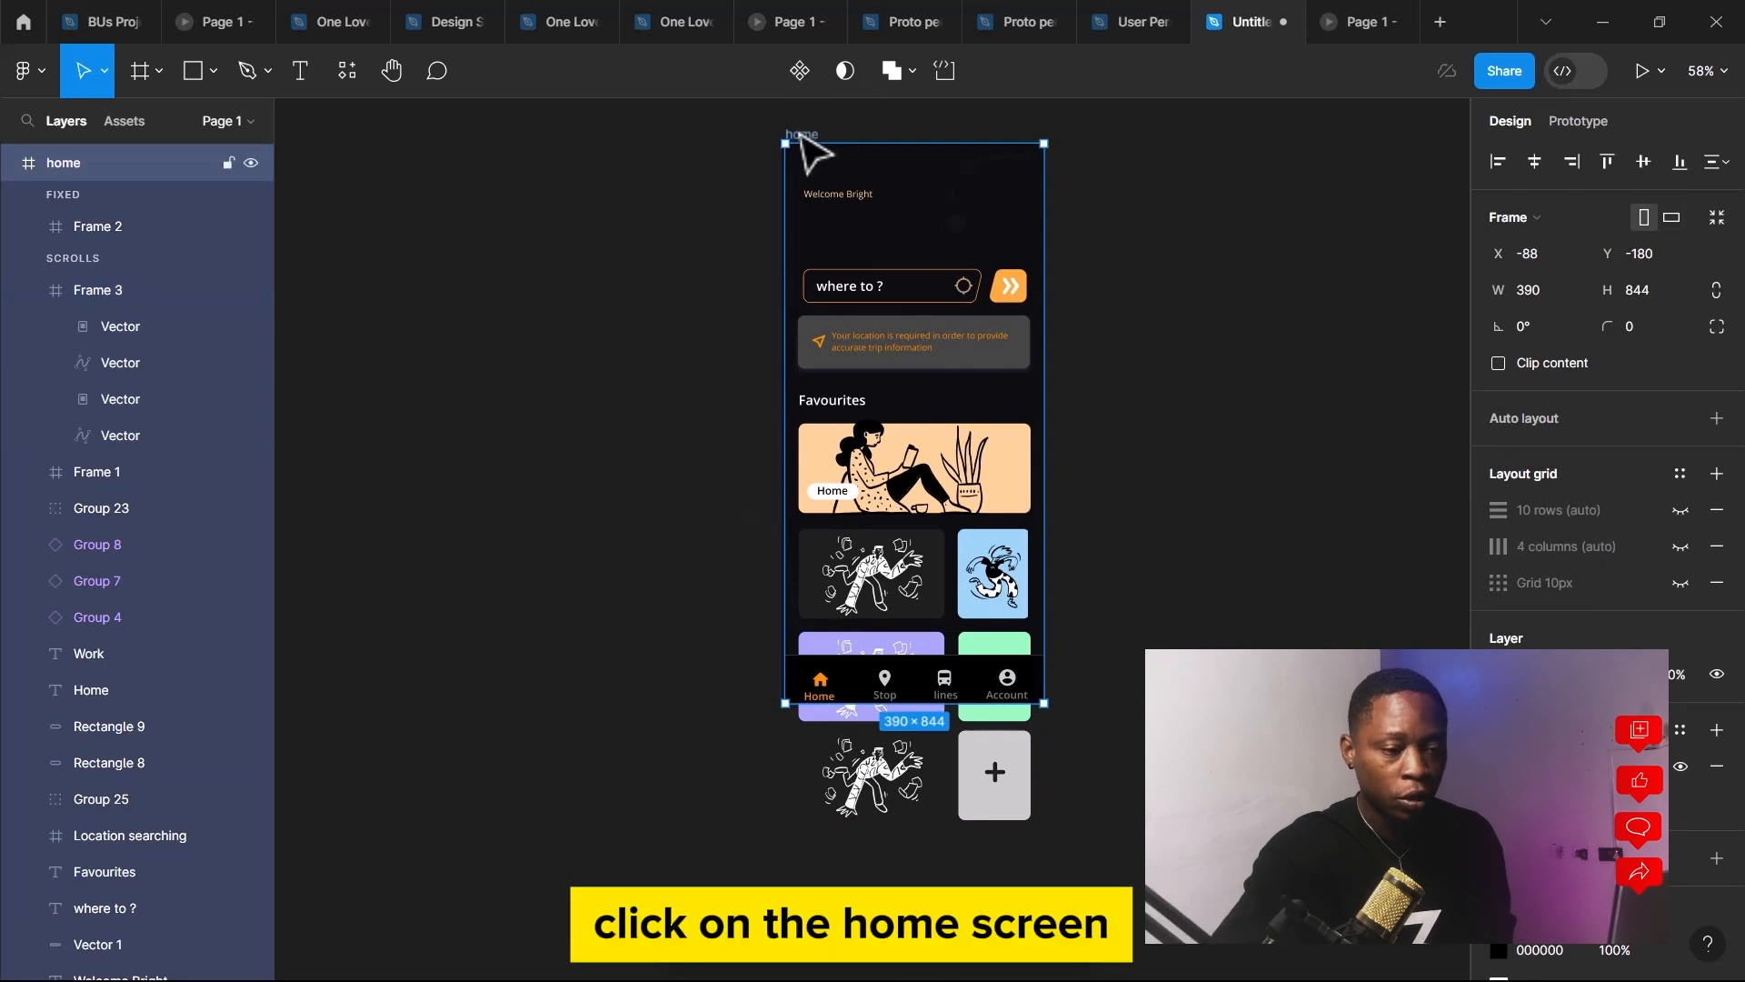
{"action": "left_click", "coordinate": [1498, 363]}
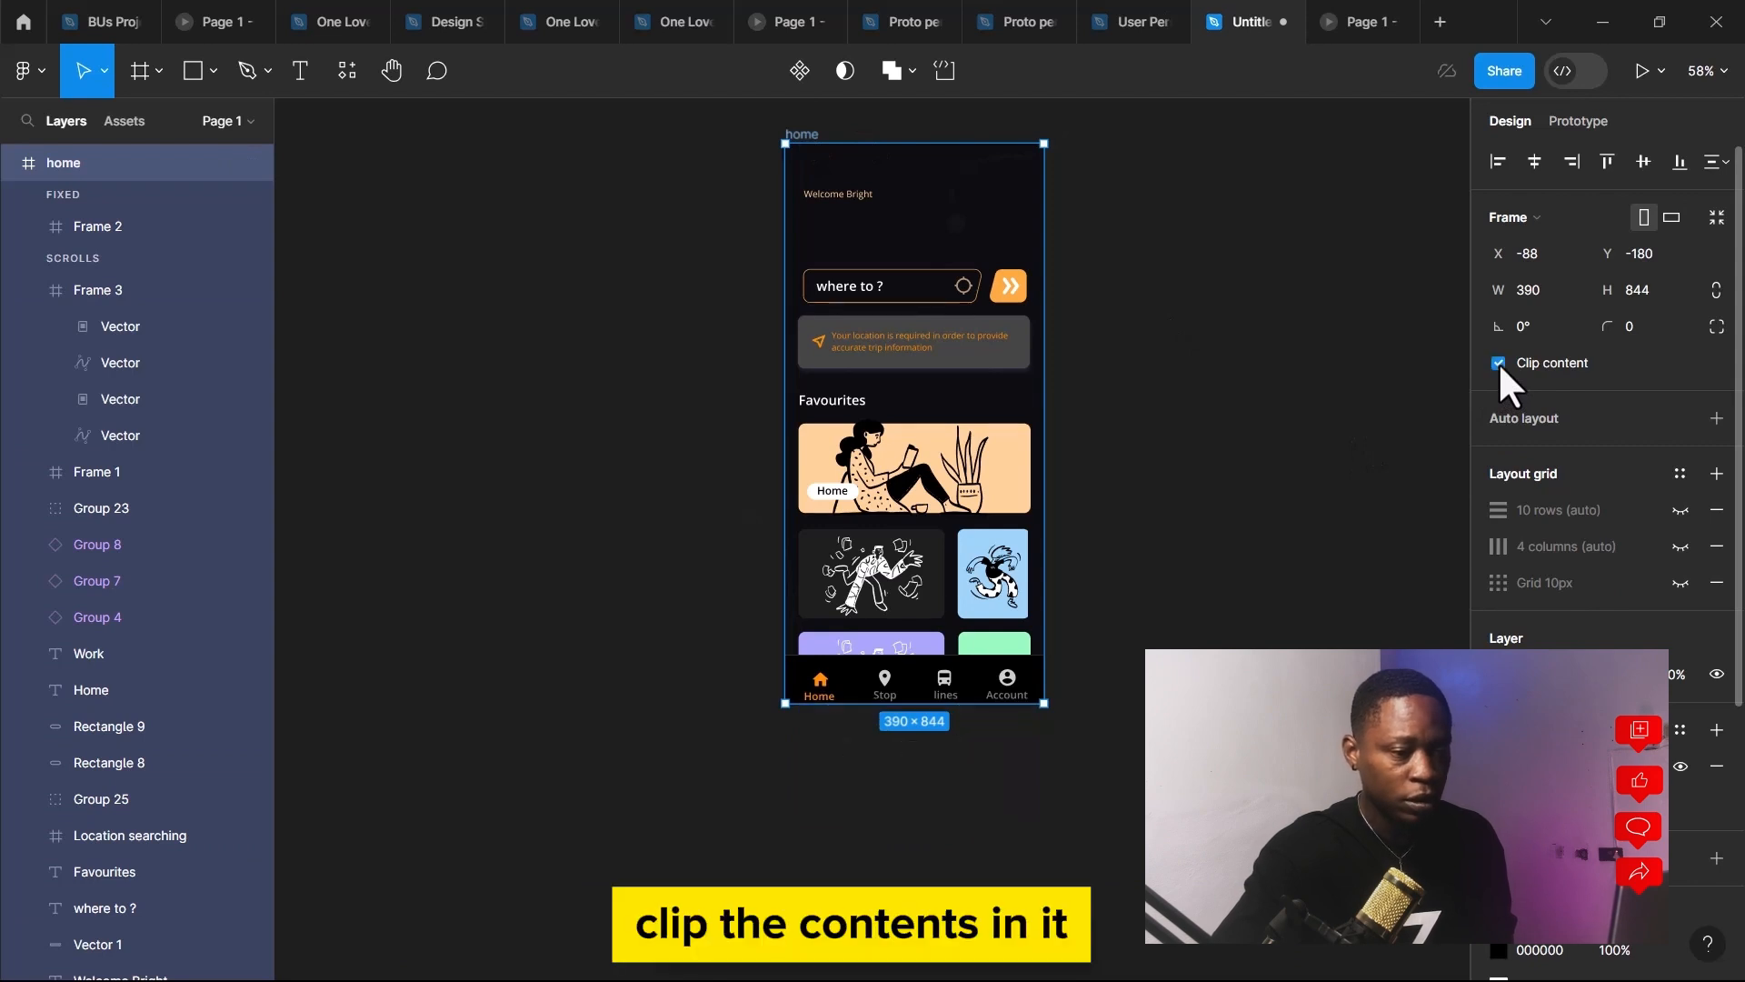
{"action": "left_click", "coordinate": [1570, 121]}
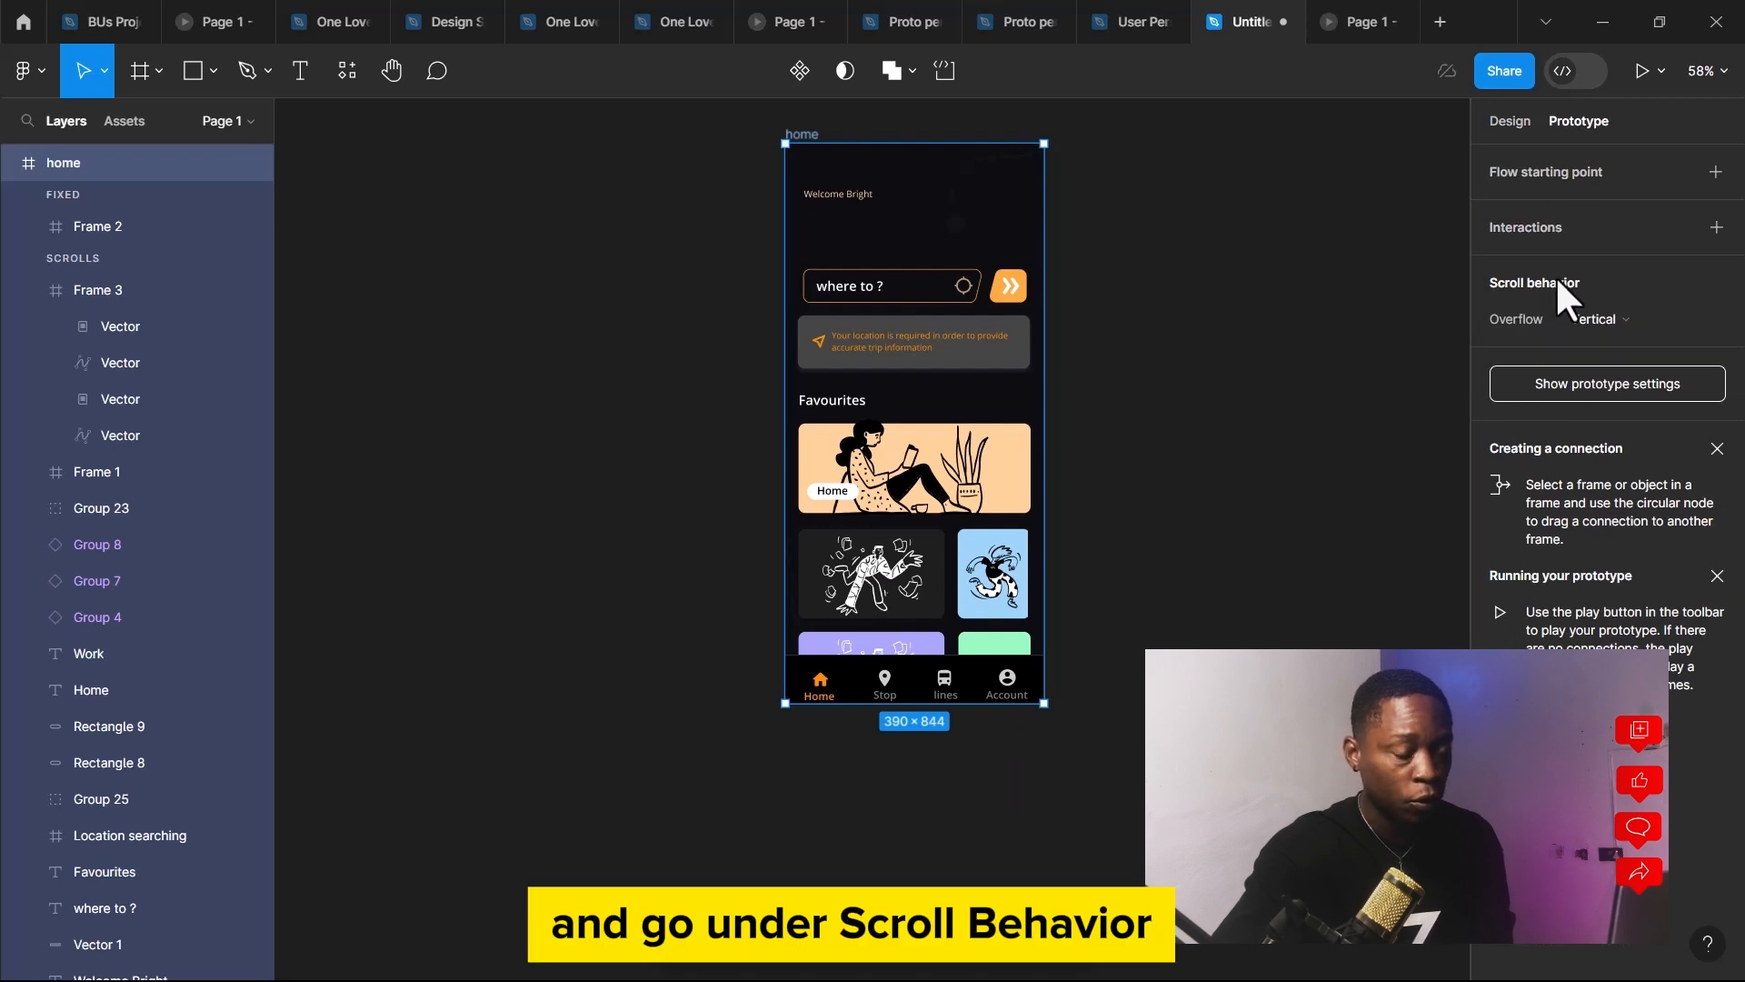
{"action": "left_click", "coordinate": [1666, 327]}
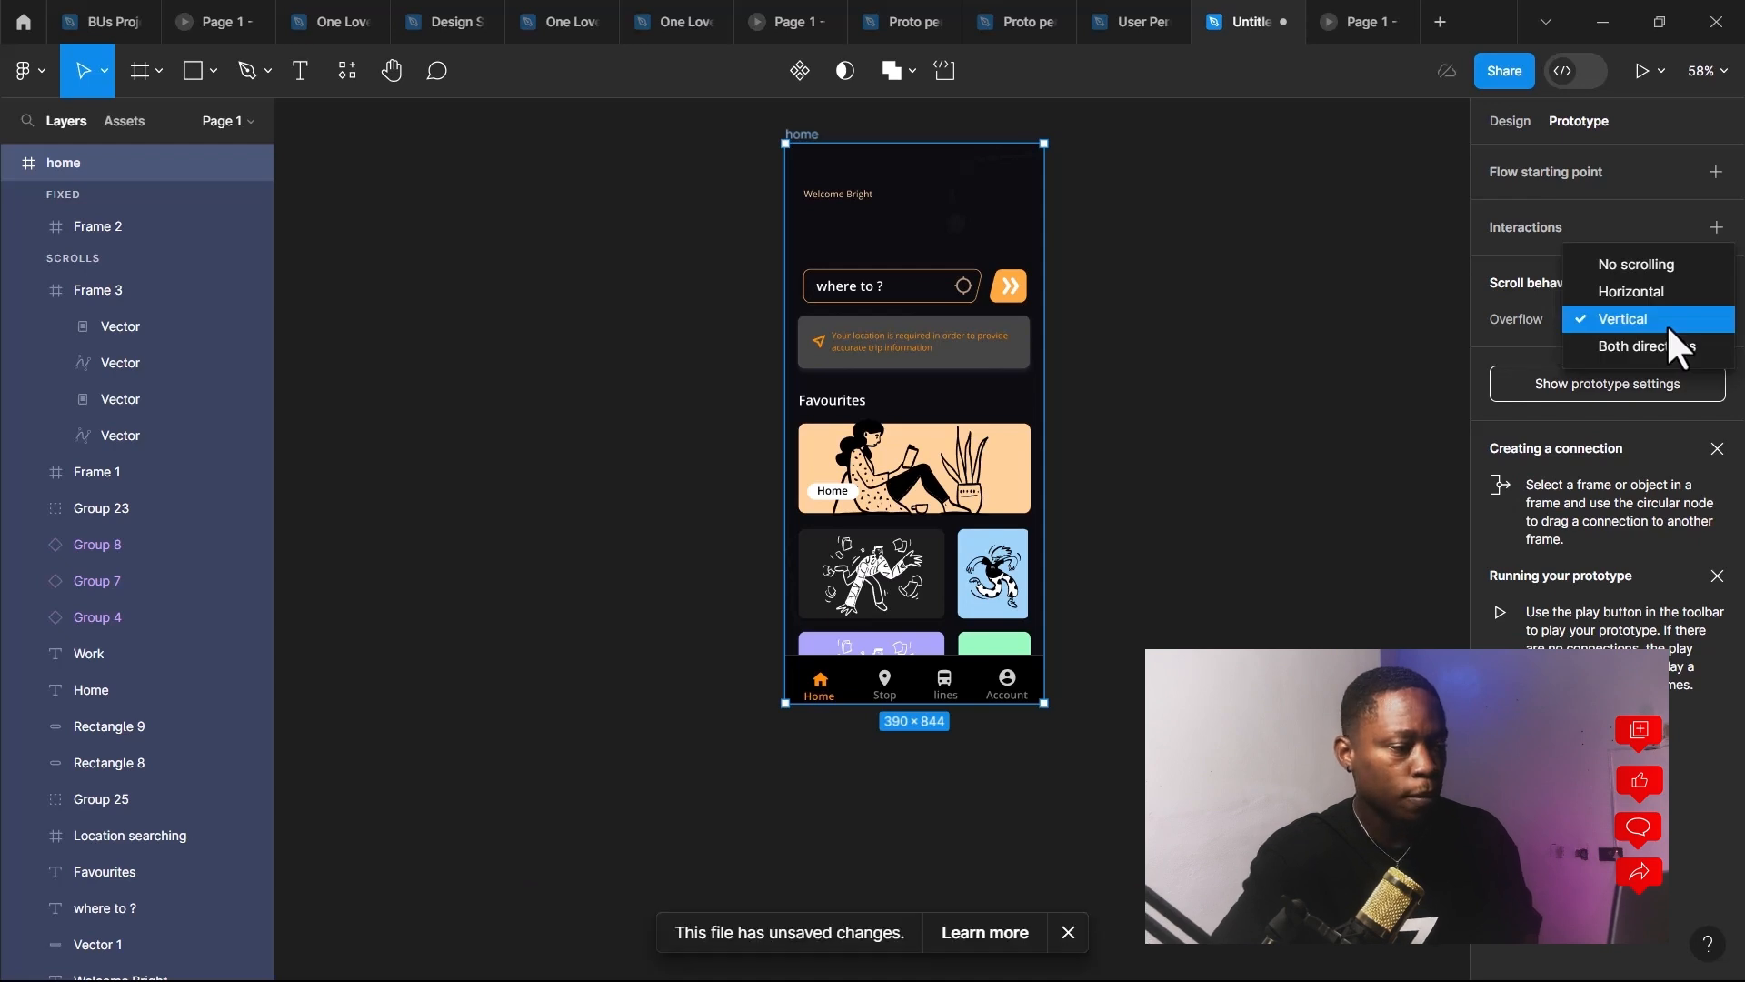
{"action": "left_click", "coordinate": [1666, 324]}
{"action": "left_click", "coordinate": [1207, 429]}
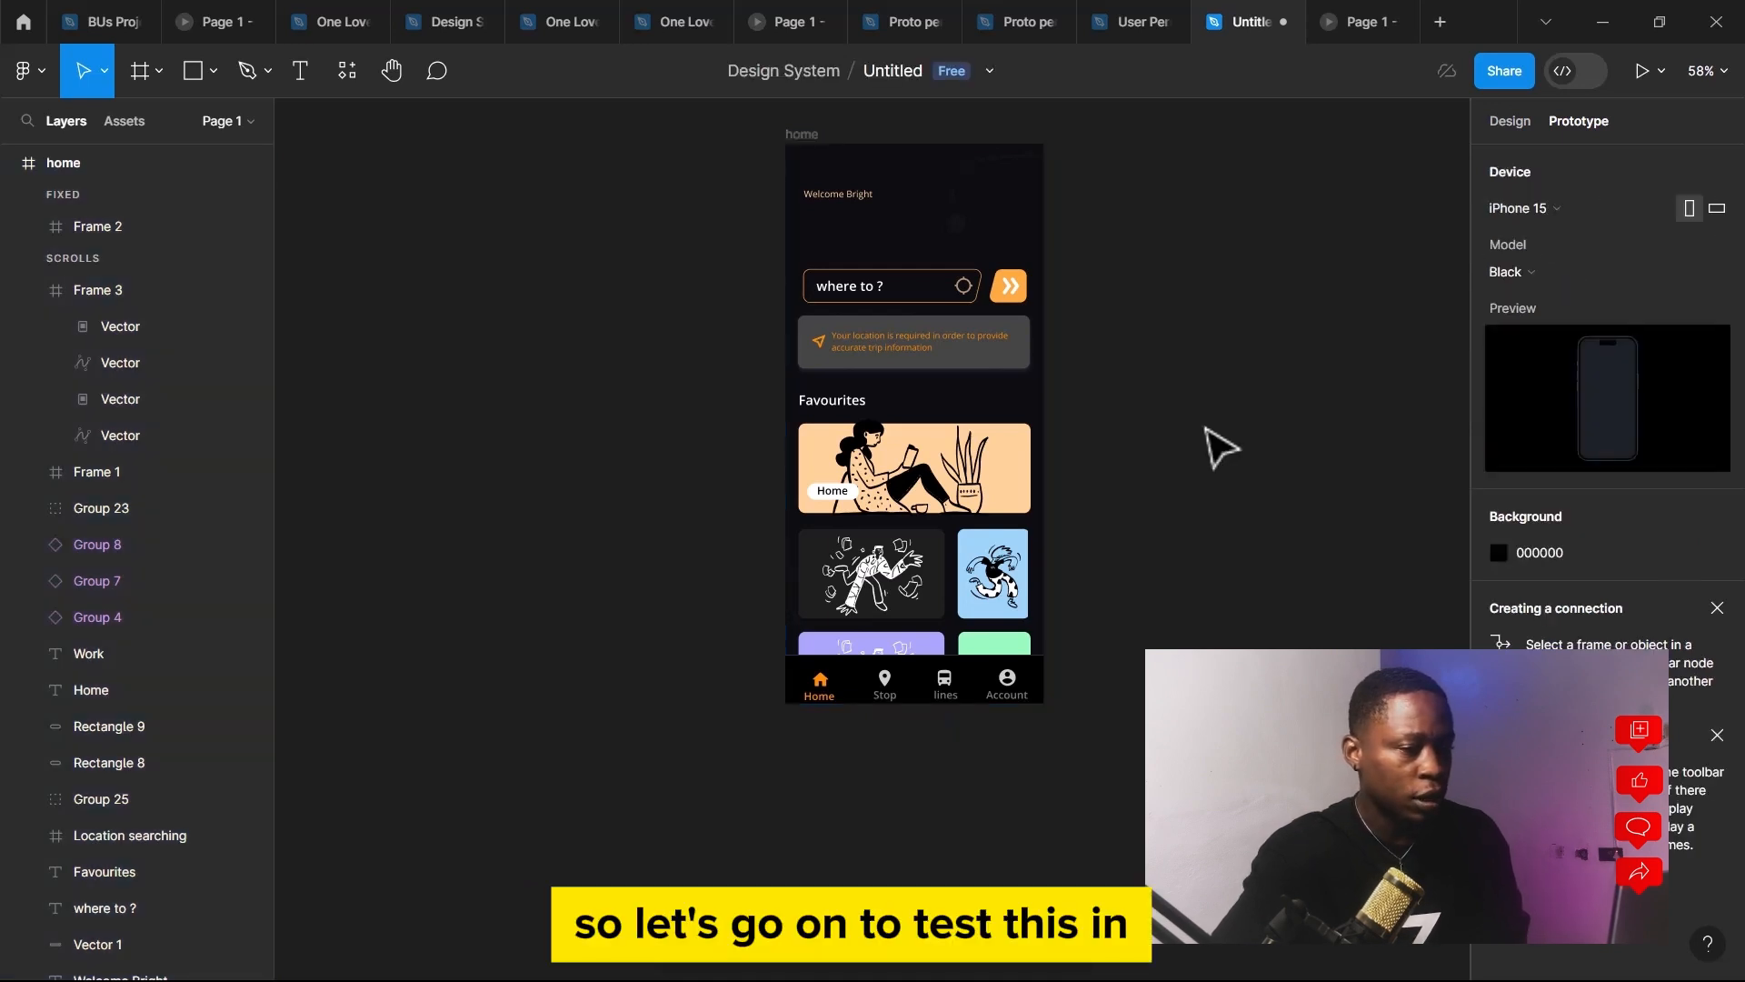
Run the prototype and test scrolling the home screen vertically down and back up
{"action": "scroll", "coordinate": [1218, 445], "scroll_direction": "up", "scroll_amount": 2}
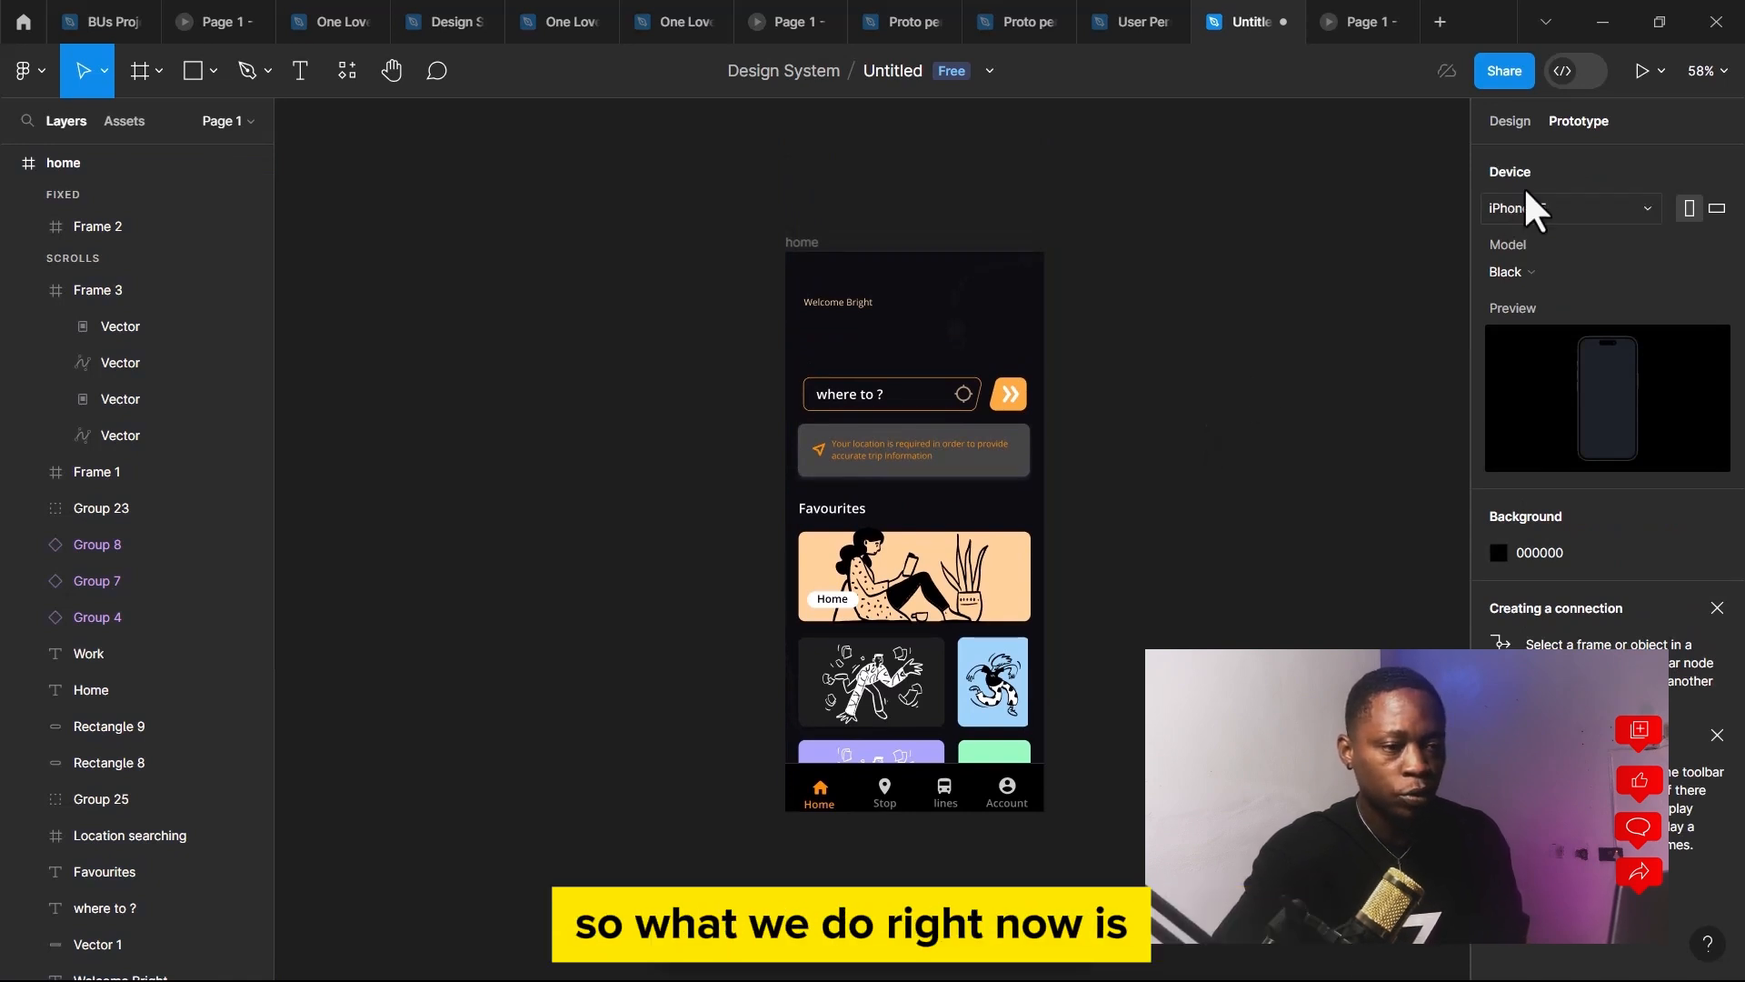
{"action": "left_click", "coordinate": [1643, 71]}
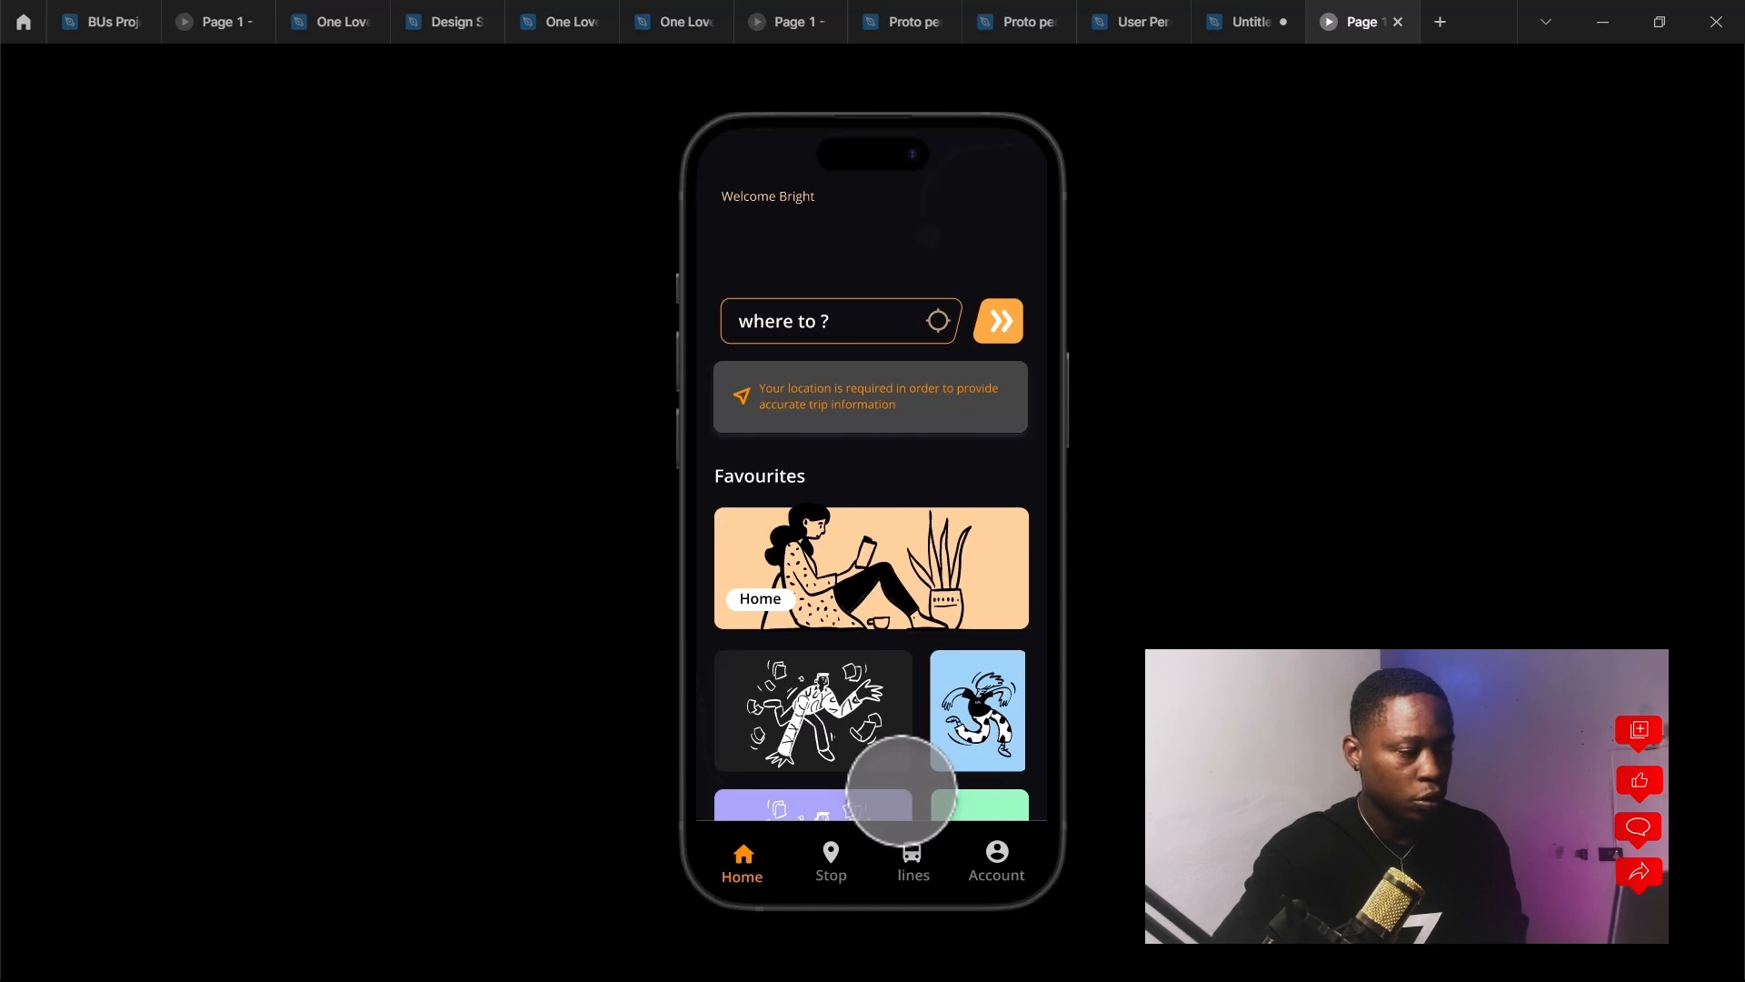
{"action": "scroll", "coordinate": [901, 789], "scroll_direction": "down", "scroll_amount": 2}
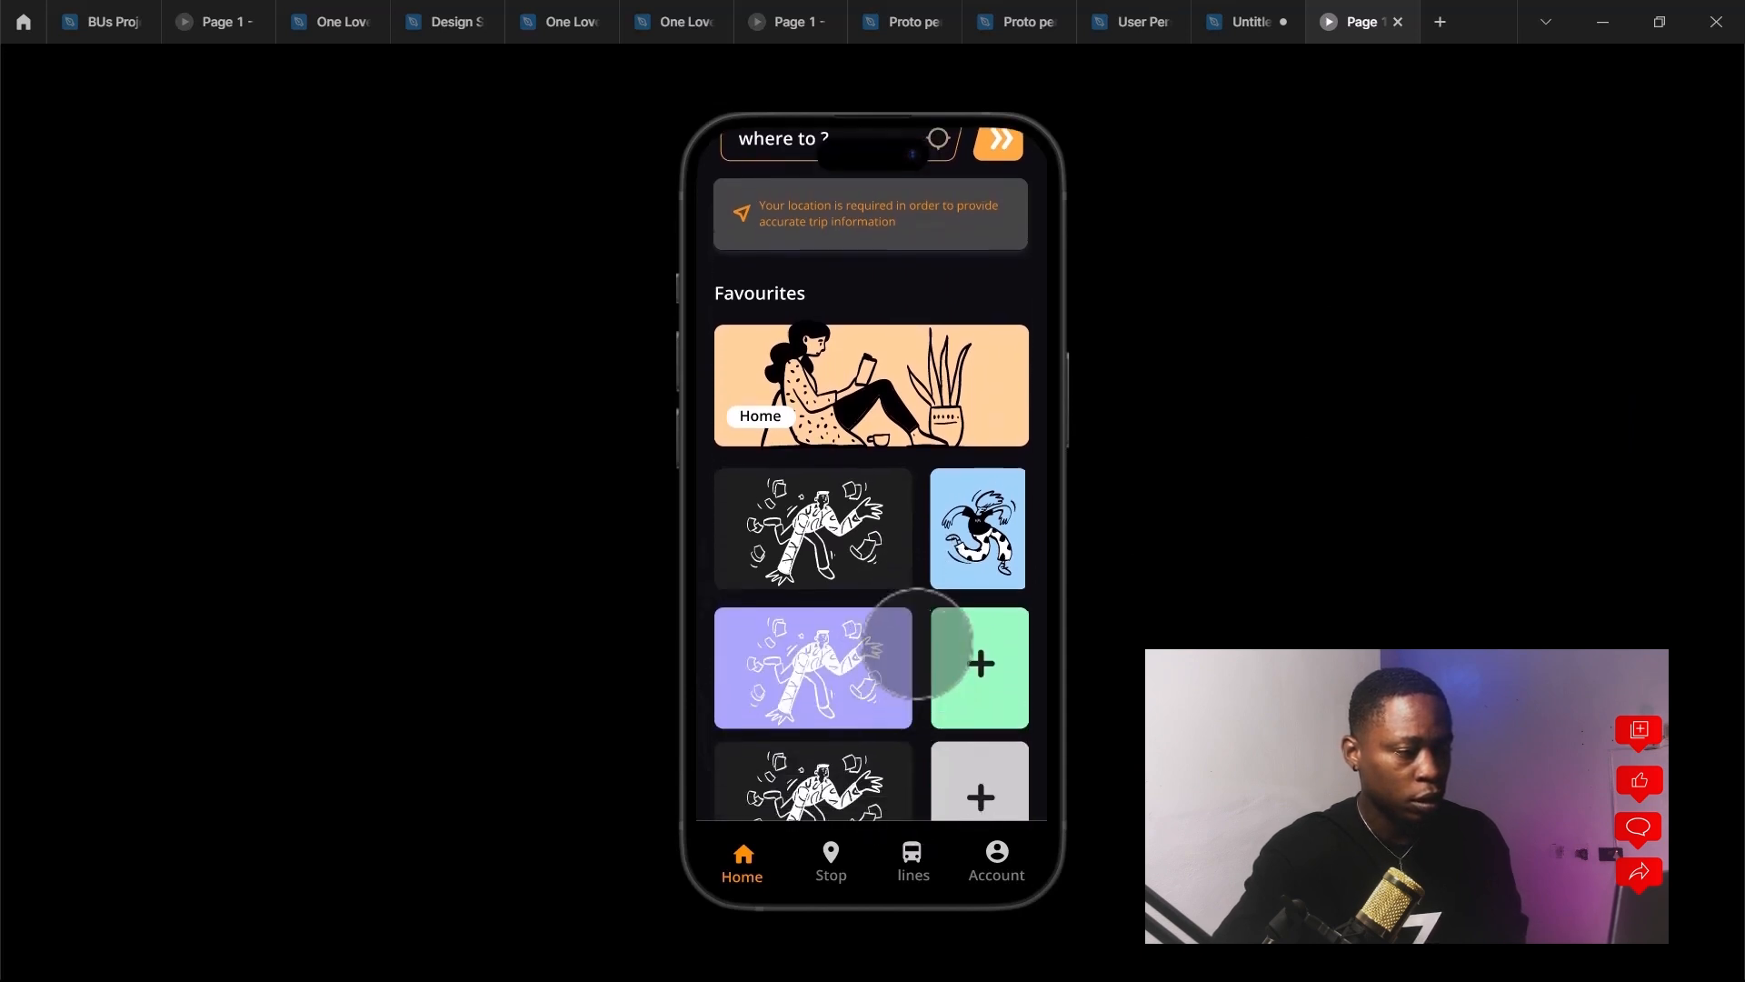
{"action": "scroll", "coordinate": [918, 690], "scroll_direction": "up", "scroll_amount": 3}
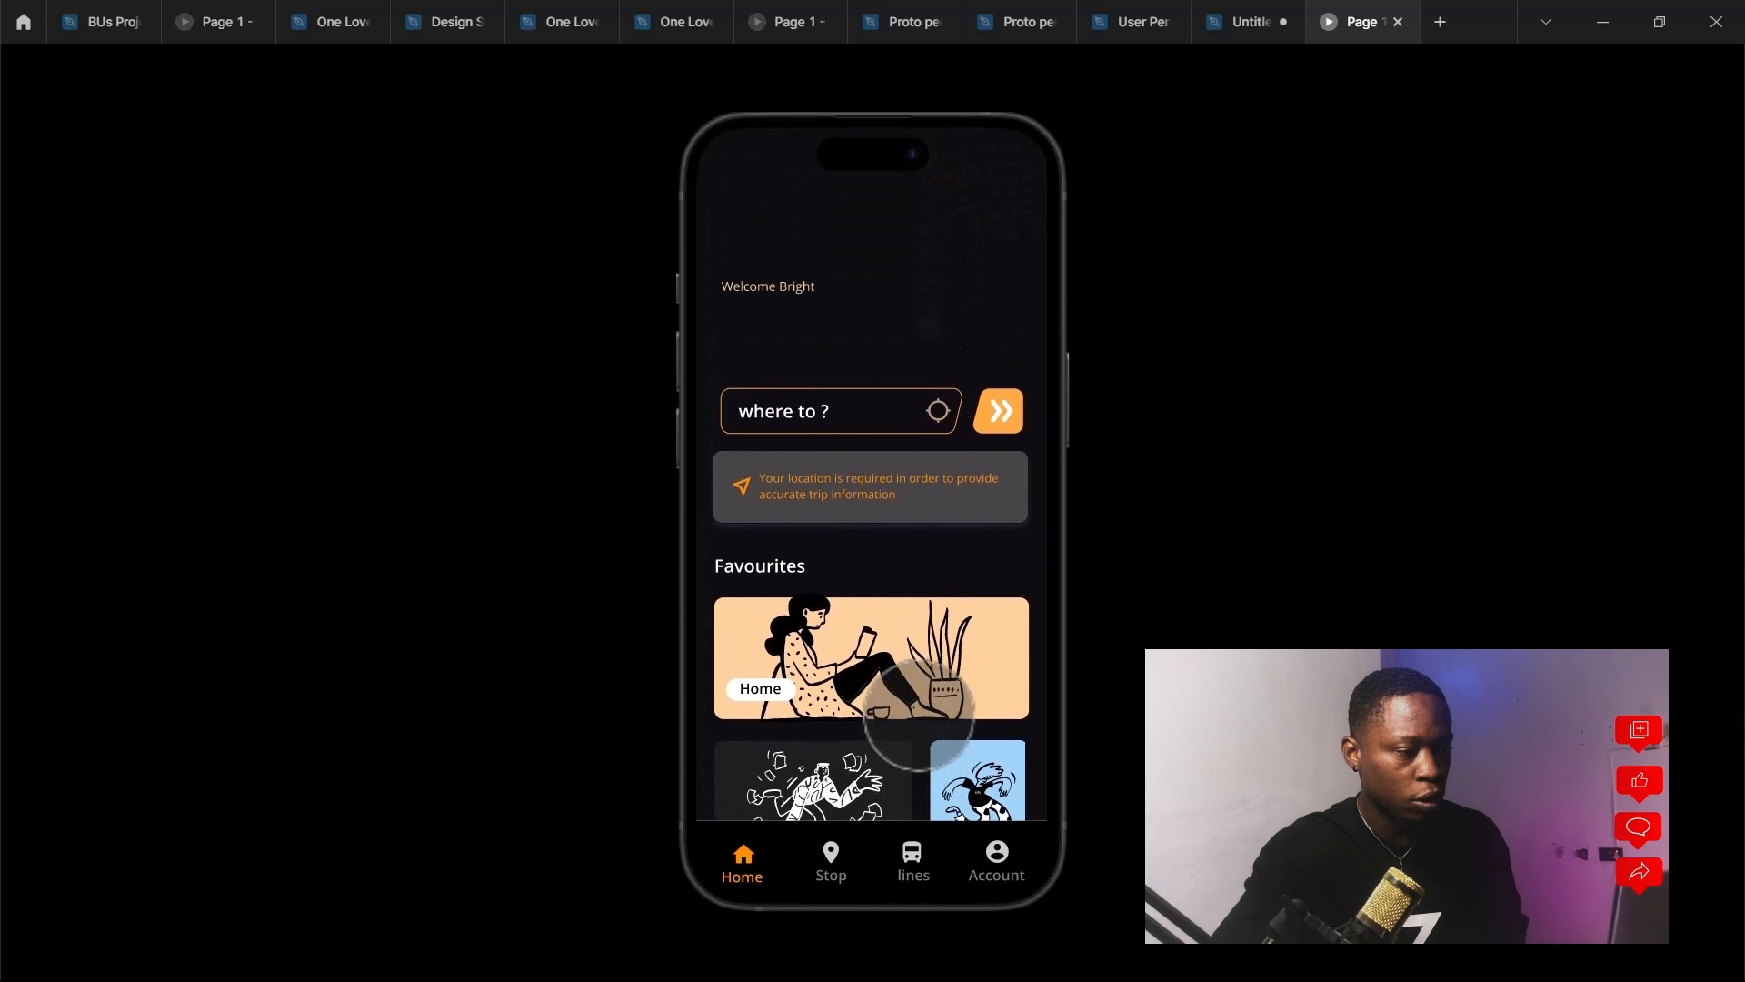
Test scrolling the home screen vertically in the prototype, checking how the bottom navigation bar behaves against the moving content
{"action": "scroll", "coordinate": [919, 655], "scroll_direction": "down", "scroll_amount": 3}
{"action": "left_click_drag", "start_coordinate": [912, 611], "coordinate": [911, 643]}
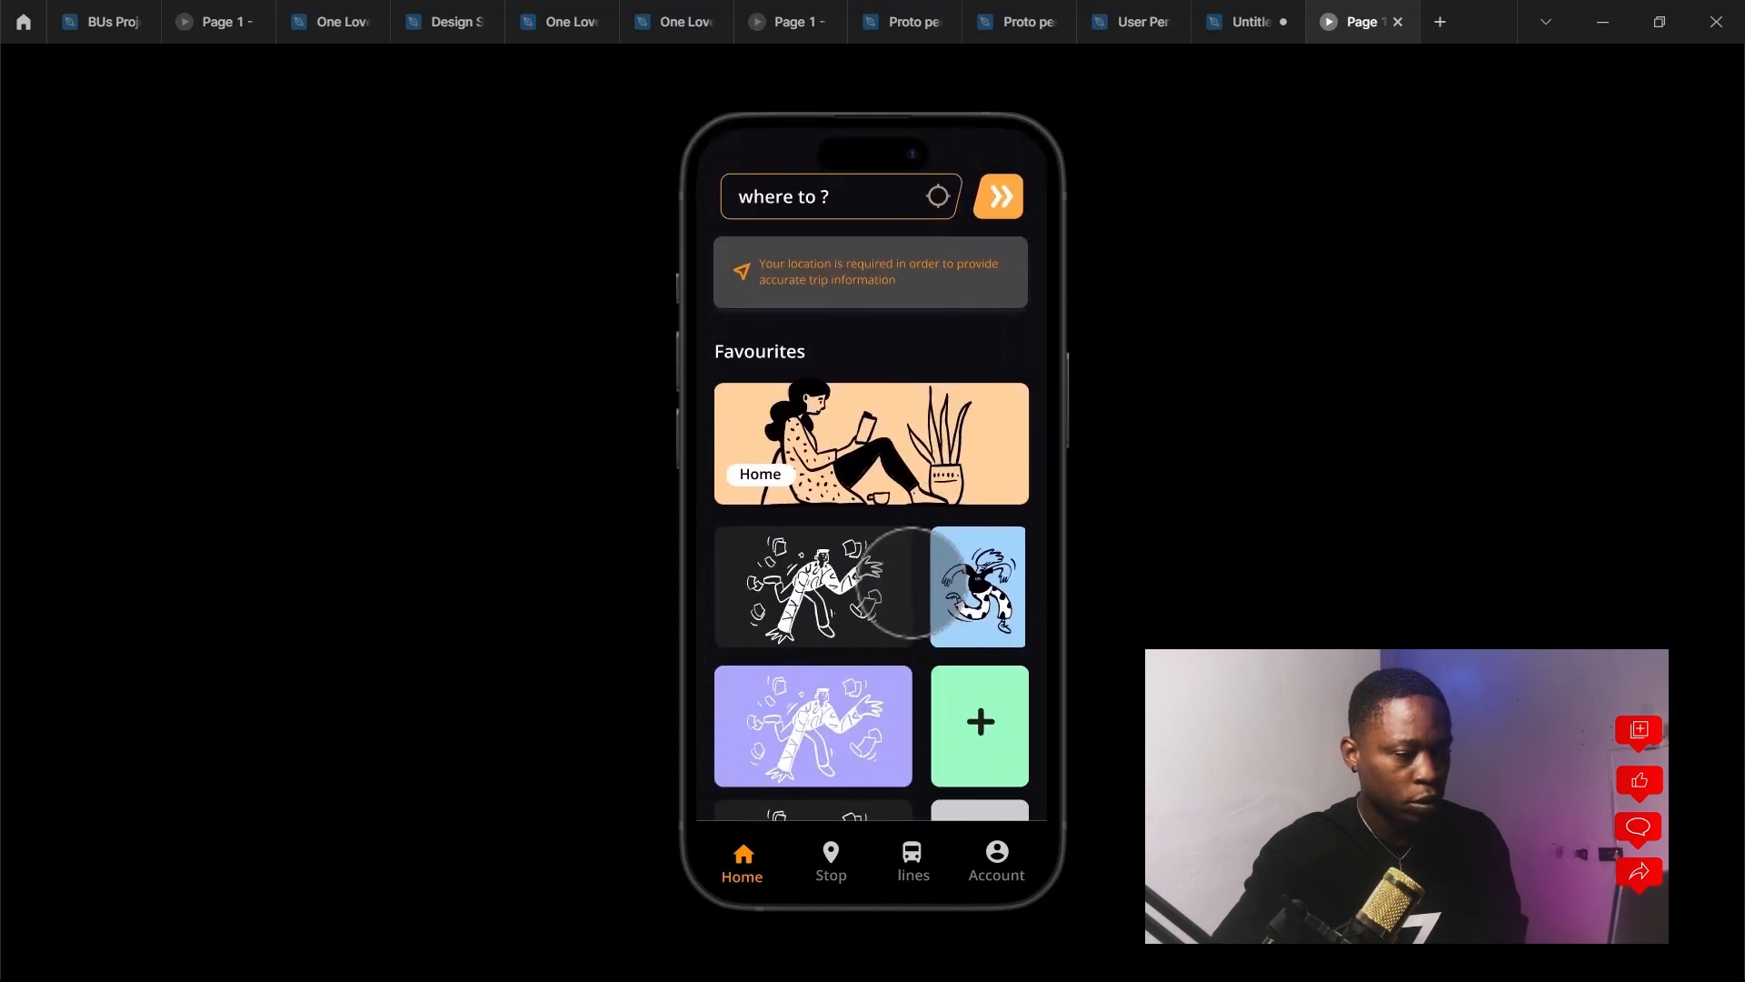
{"action": "left_click_drag", "start_coordinate": [912, 583], "coordinate": [910, 483]}
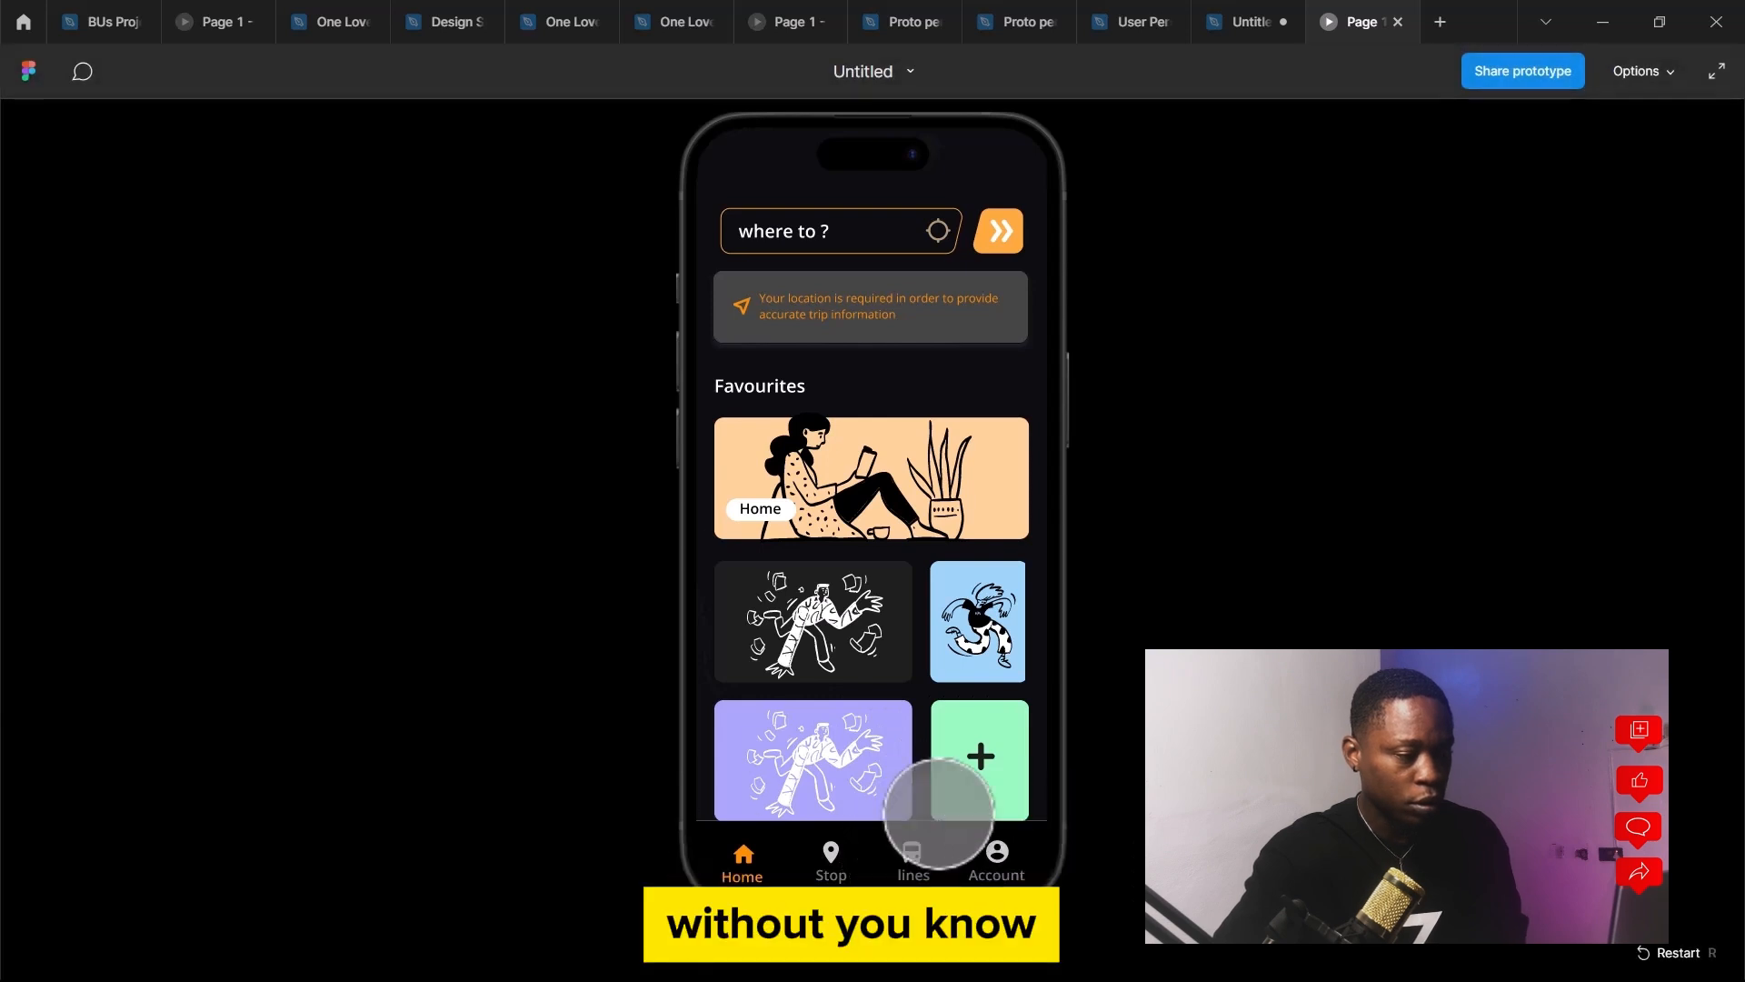
{"action": "left_click_drag", "start_coordinate": [913, 677], "coordinate": [945, 637]}
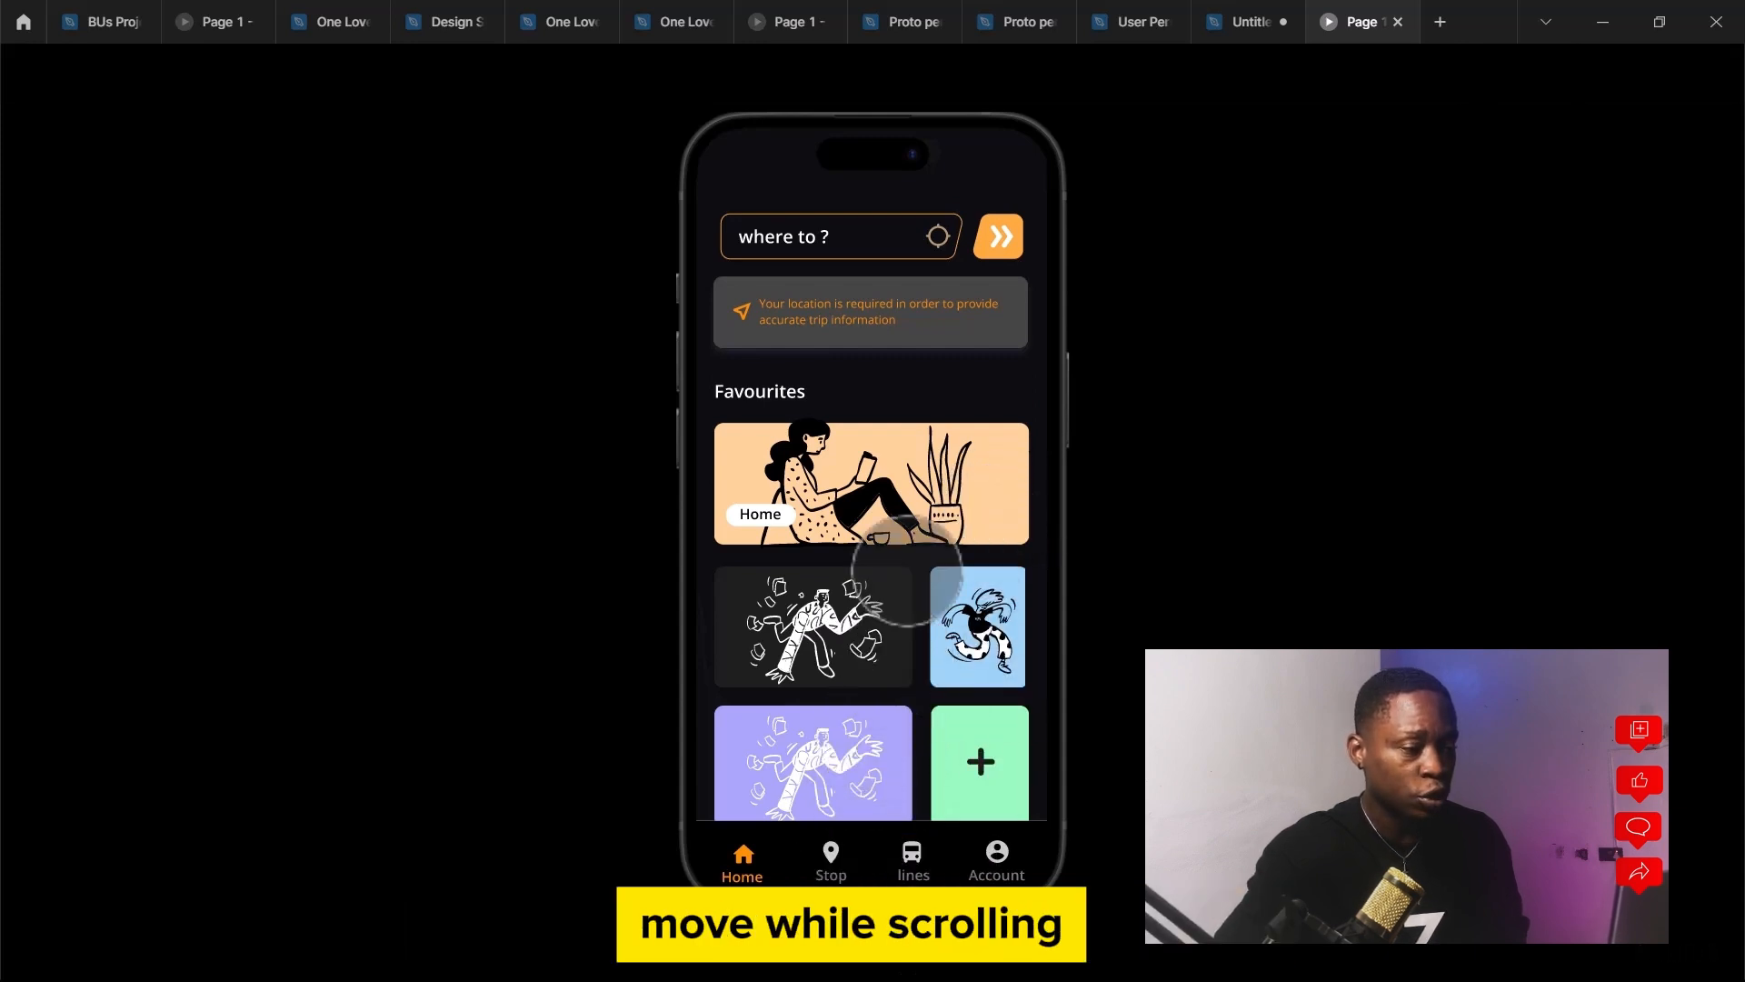
{"action": "scroll", "coordinate": [914, 525], "scroll_direction": "down", "scroll_amount": 2}
{"action": "left_click_drag", "start_coordinate": [913, 524], "coordinate": [900, 633]}
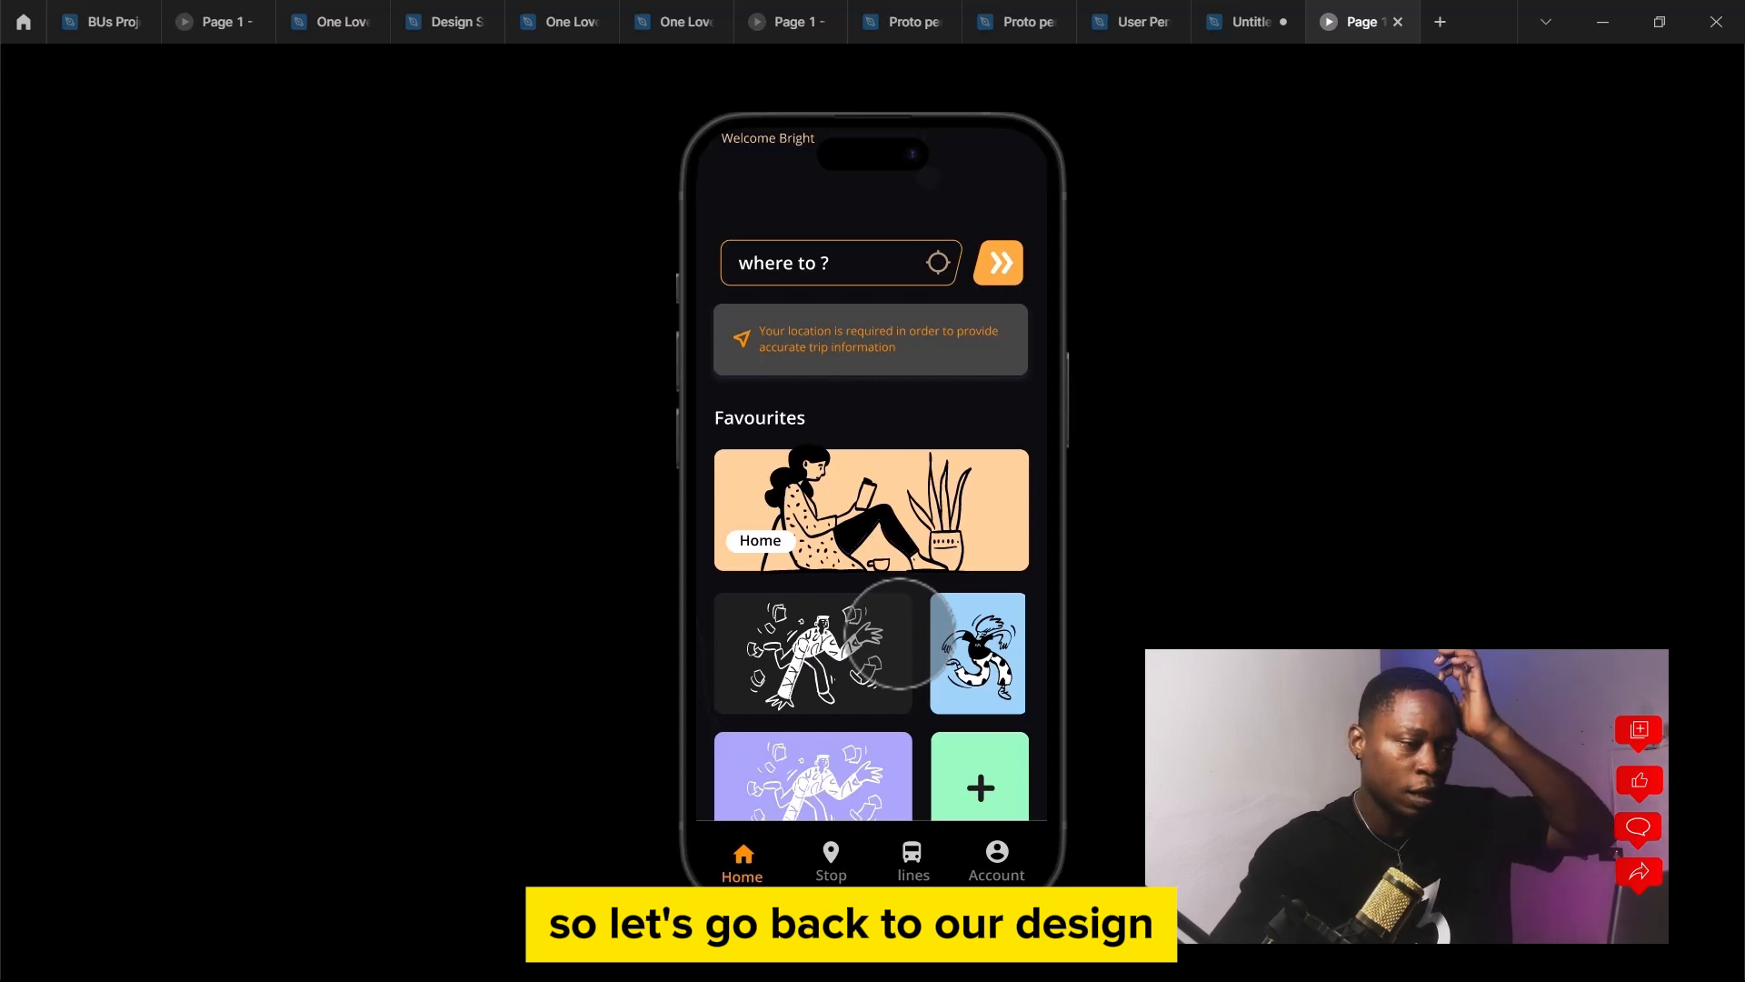
Return to the design file and ungroup Frame 2, the navigation bar at the bottom of the home screen
{"action": "left_click", "coordinate": [1244, 20]}
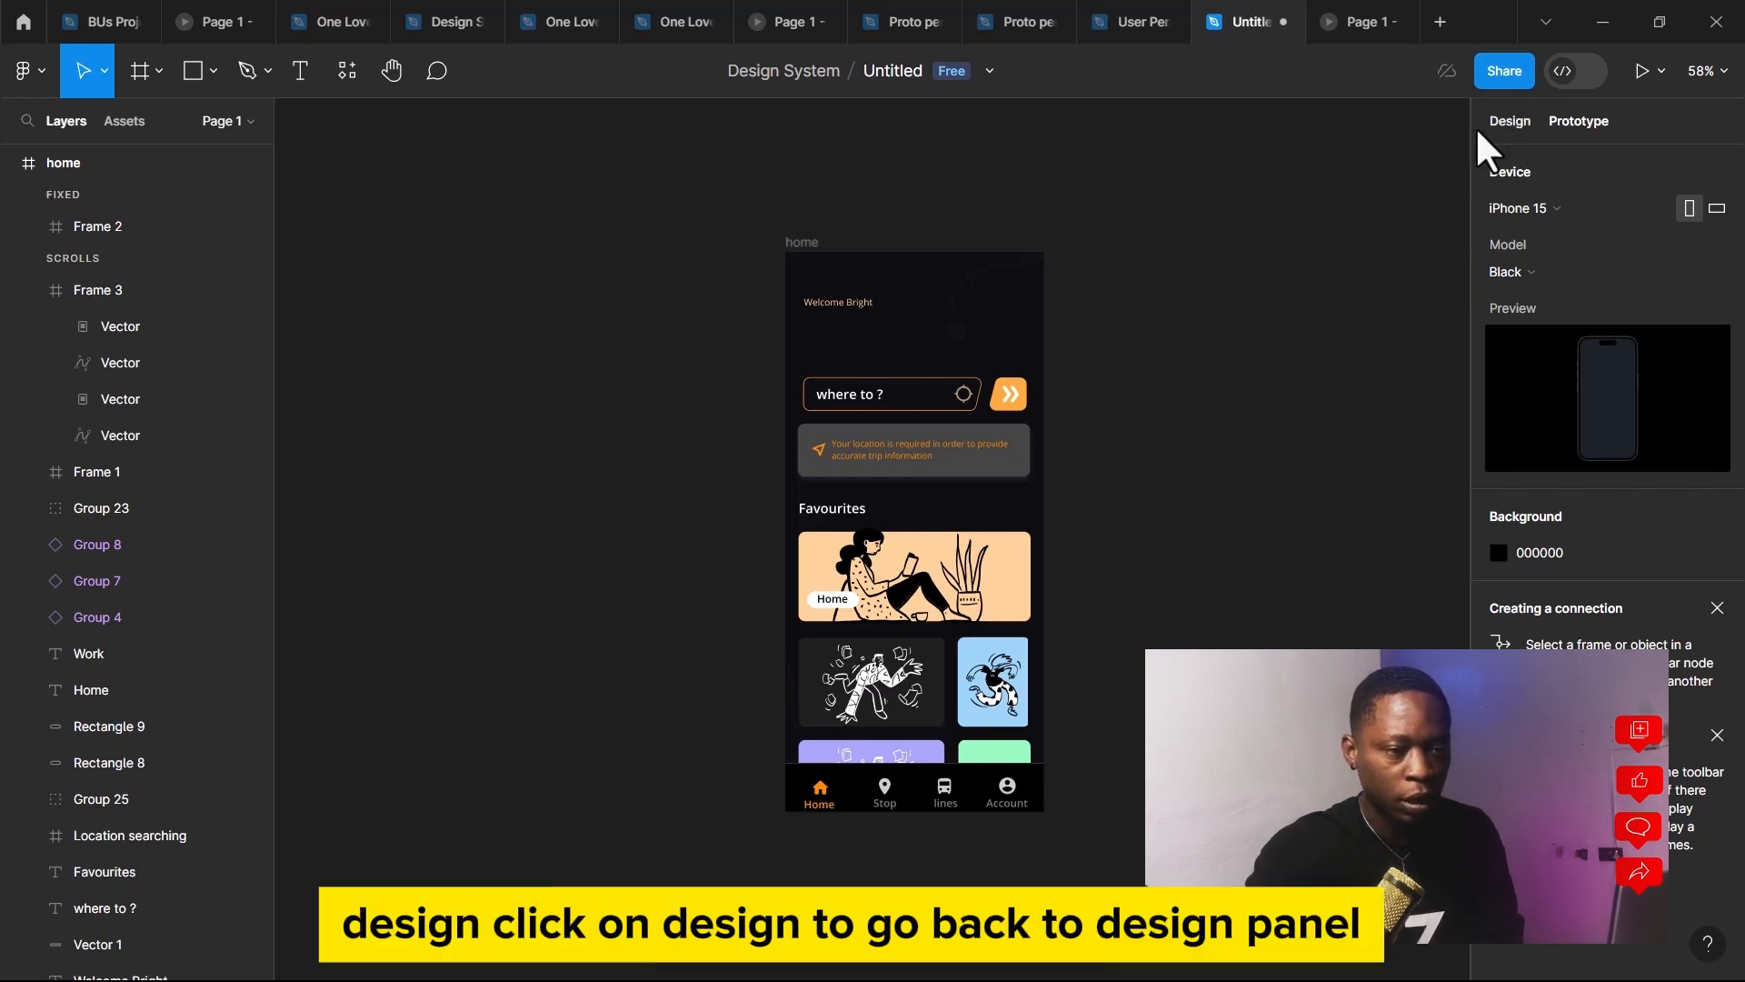
{"action": "left_click", "coordinate": [1511, 122]}
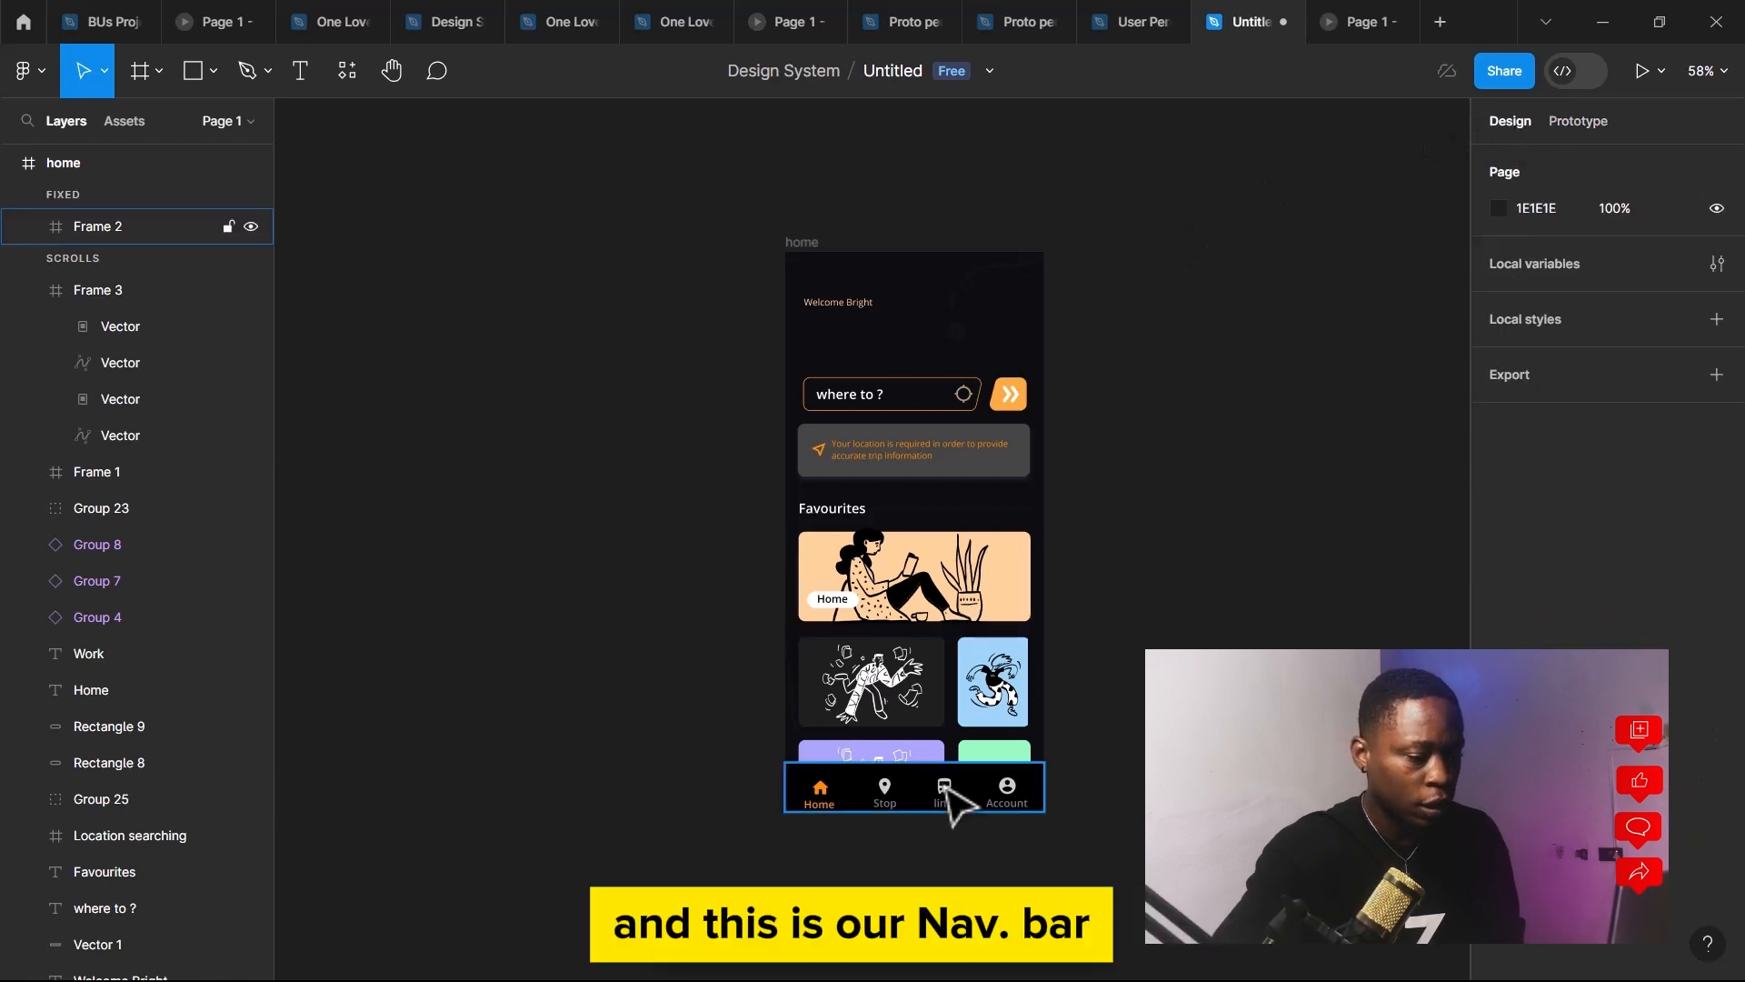
{"action": "left_click", "coordinate": [1015, 782]}
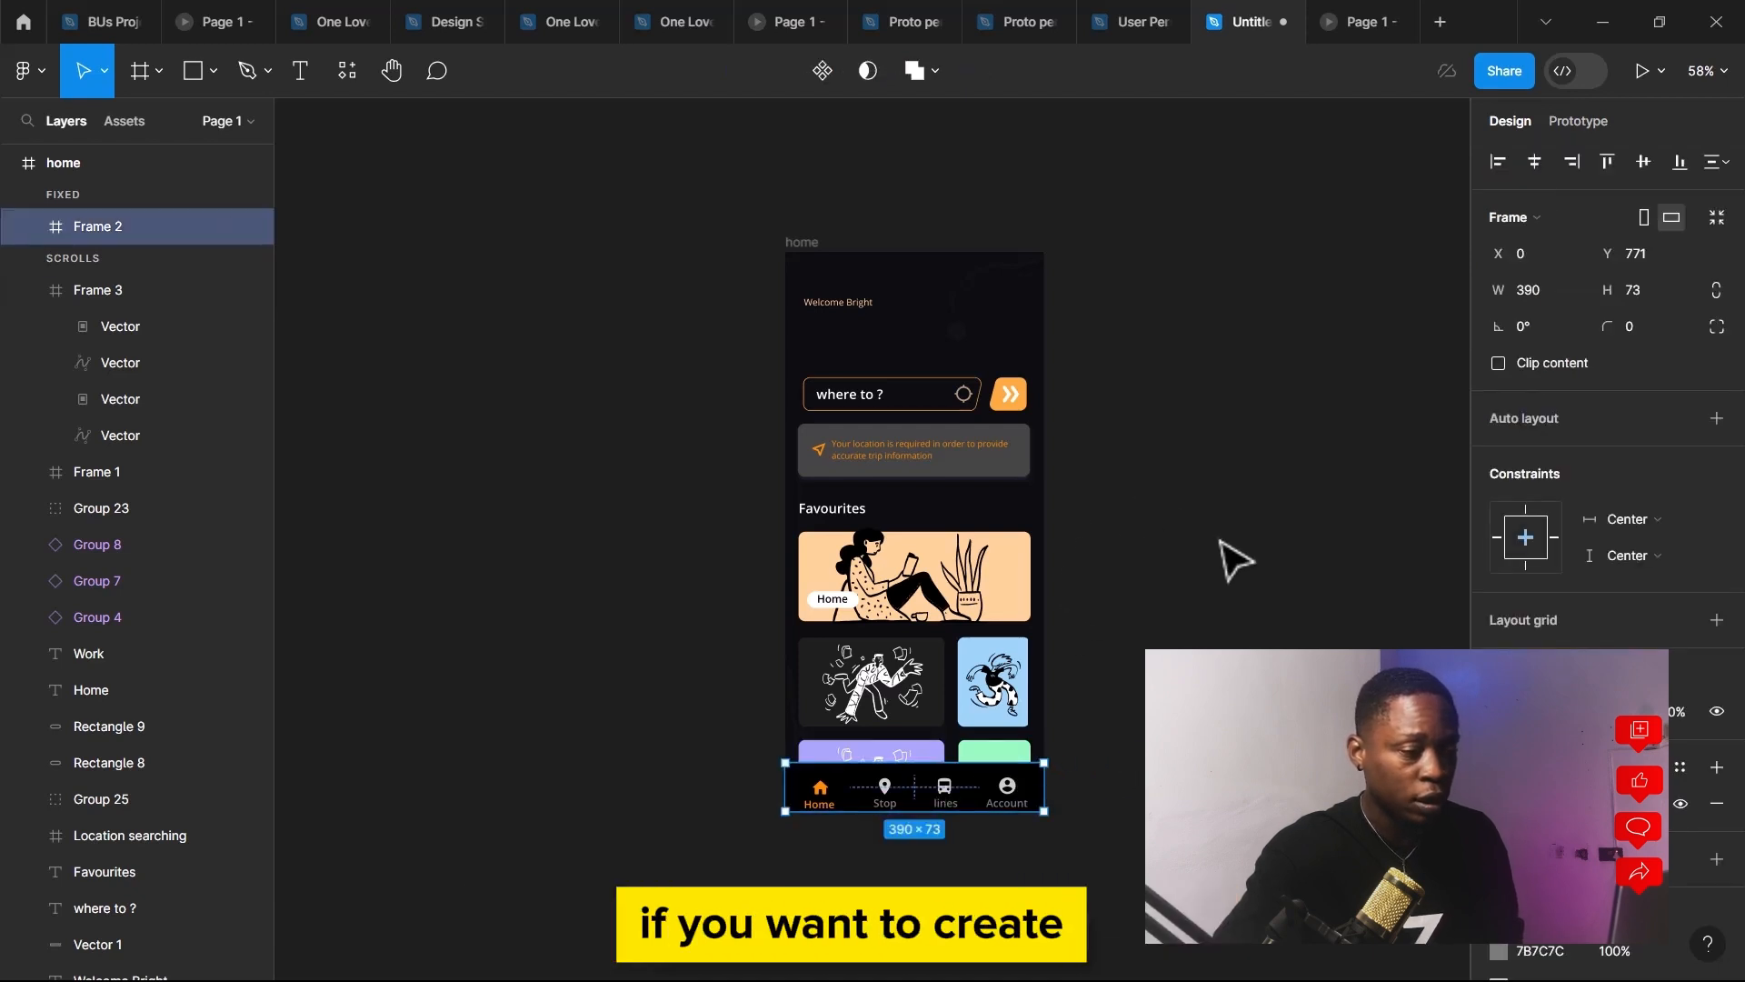
{"action": "key", "text": "Escape"}
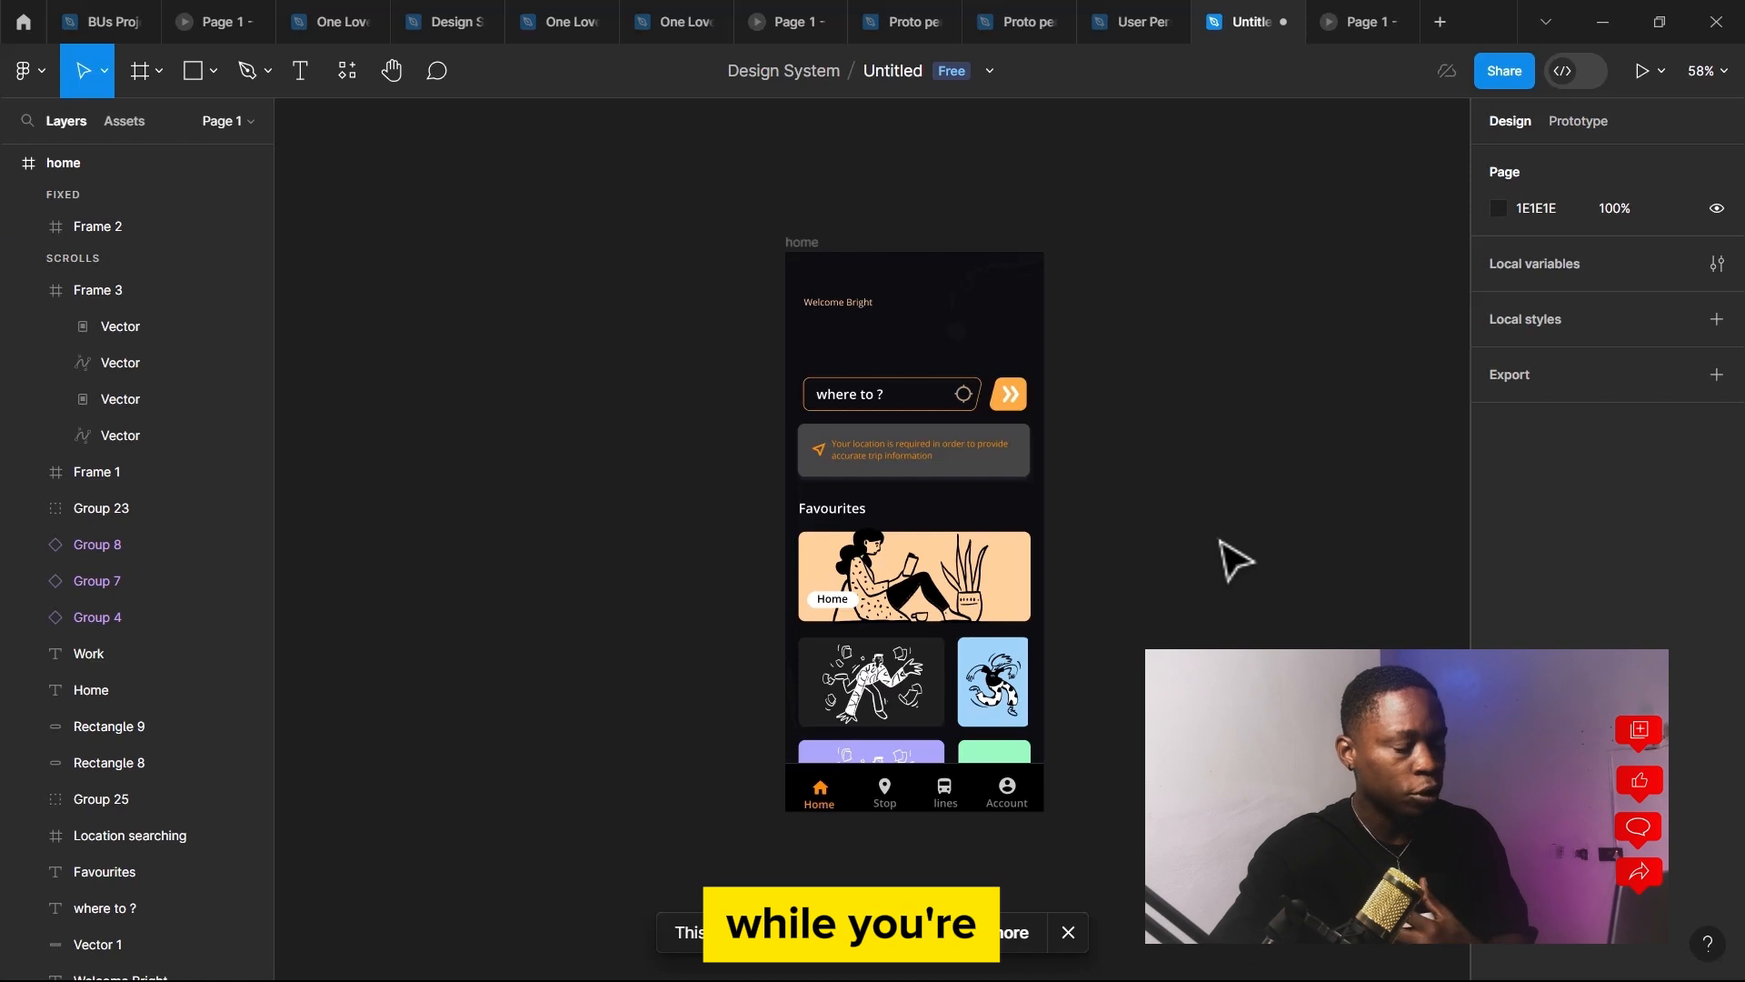
{"action": "left_click", "coordinate": [1000, 818]}
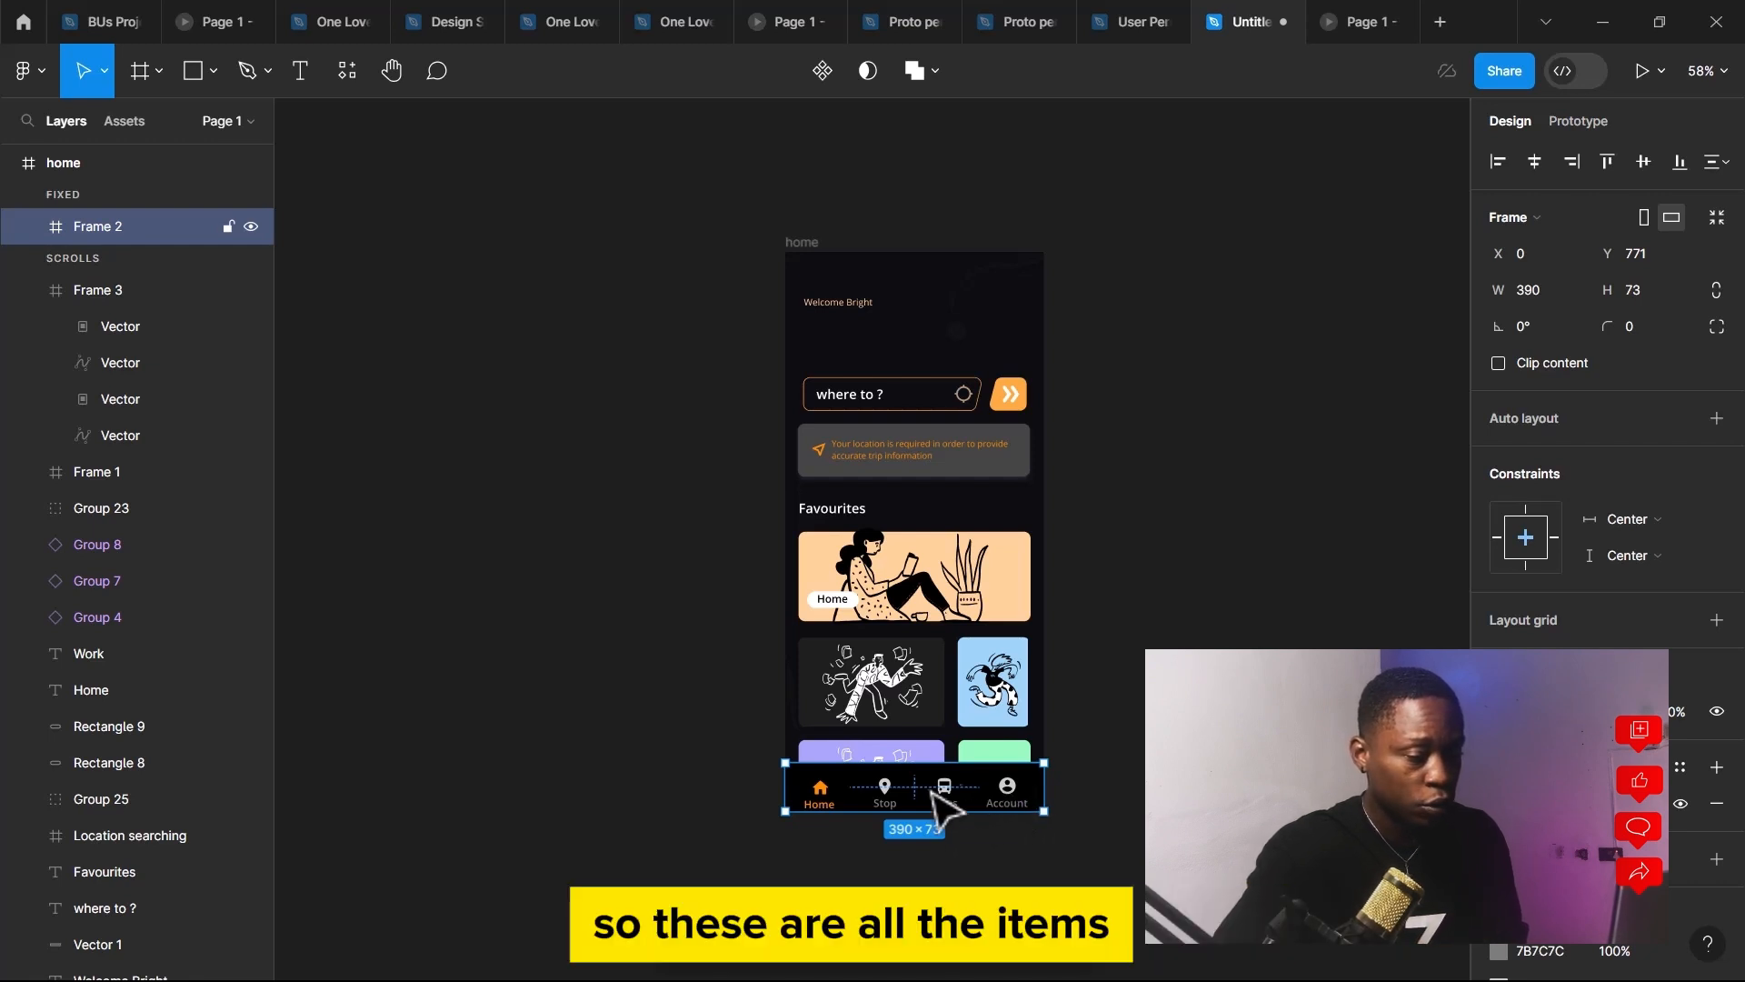
{"action": "right_click", "coordinate": [1027, 791]}
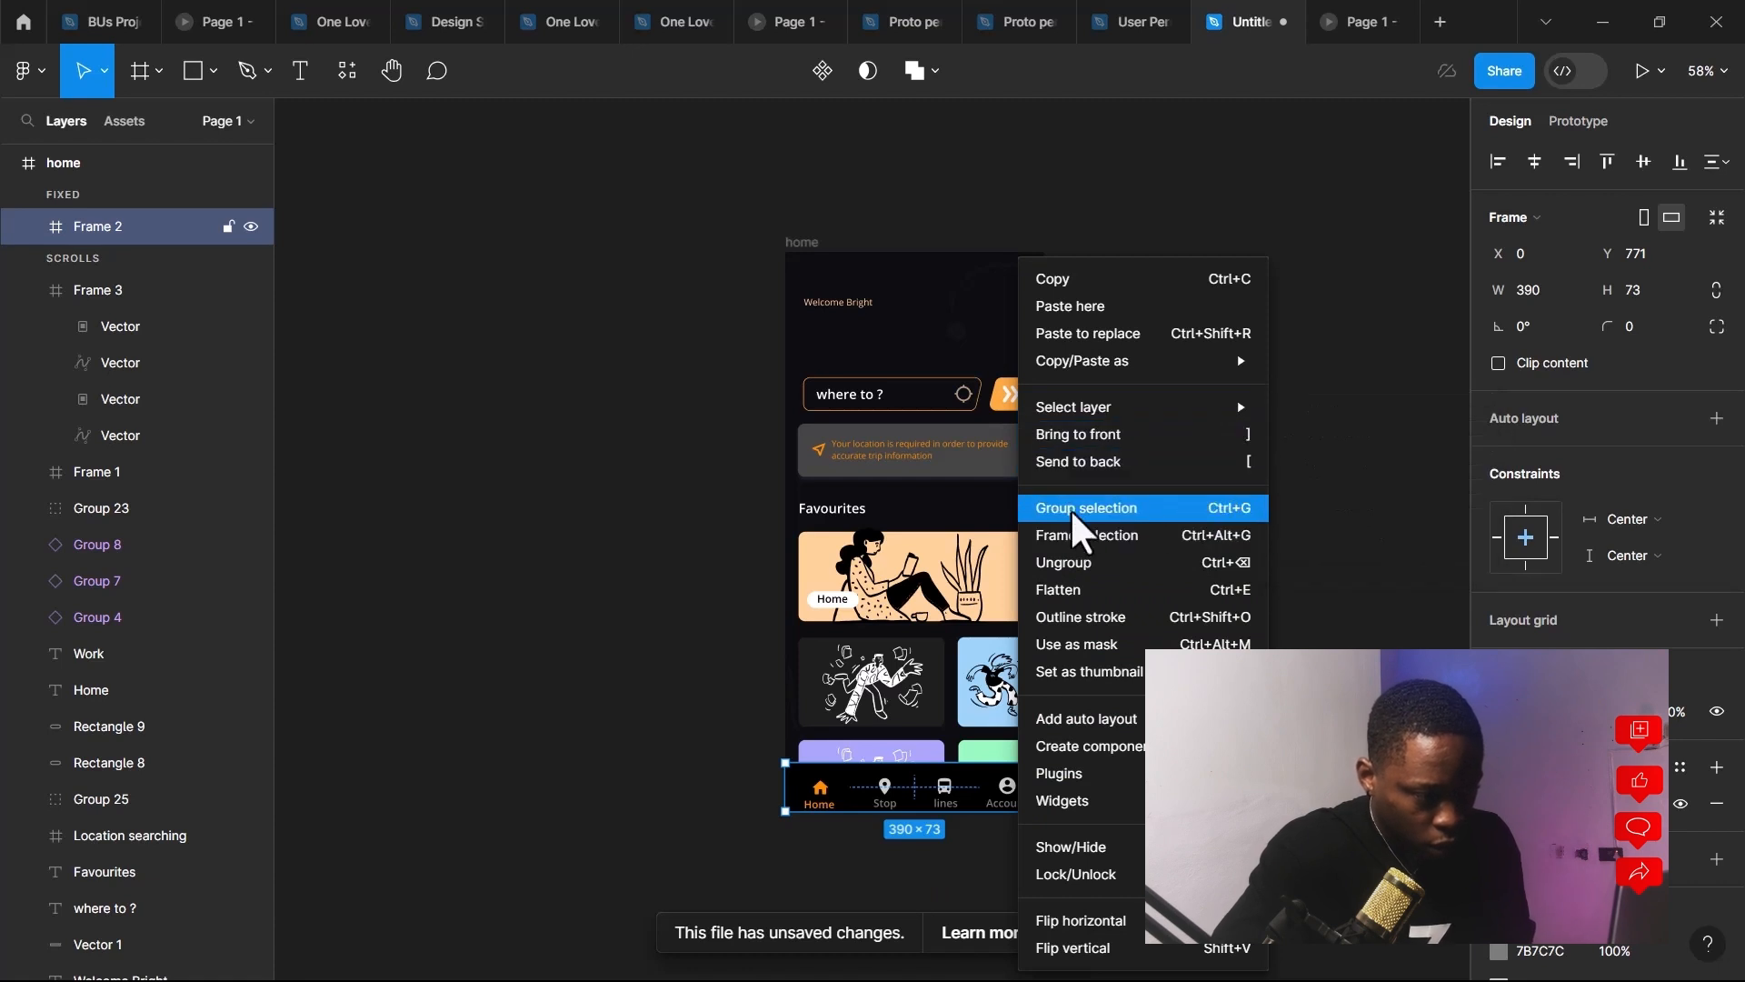
{"action": "left_click", "coordinate": [1082, 565]}
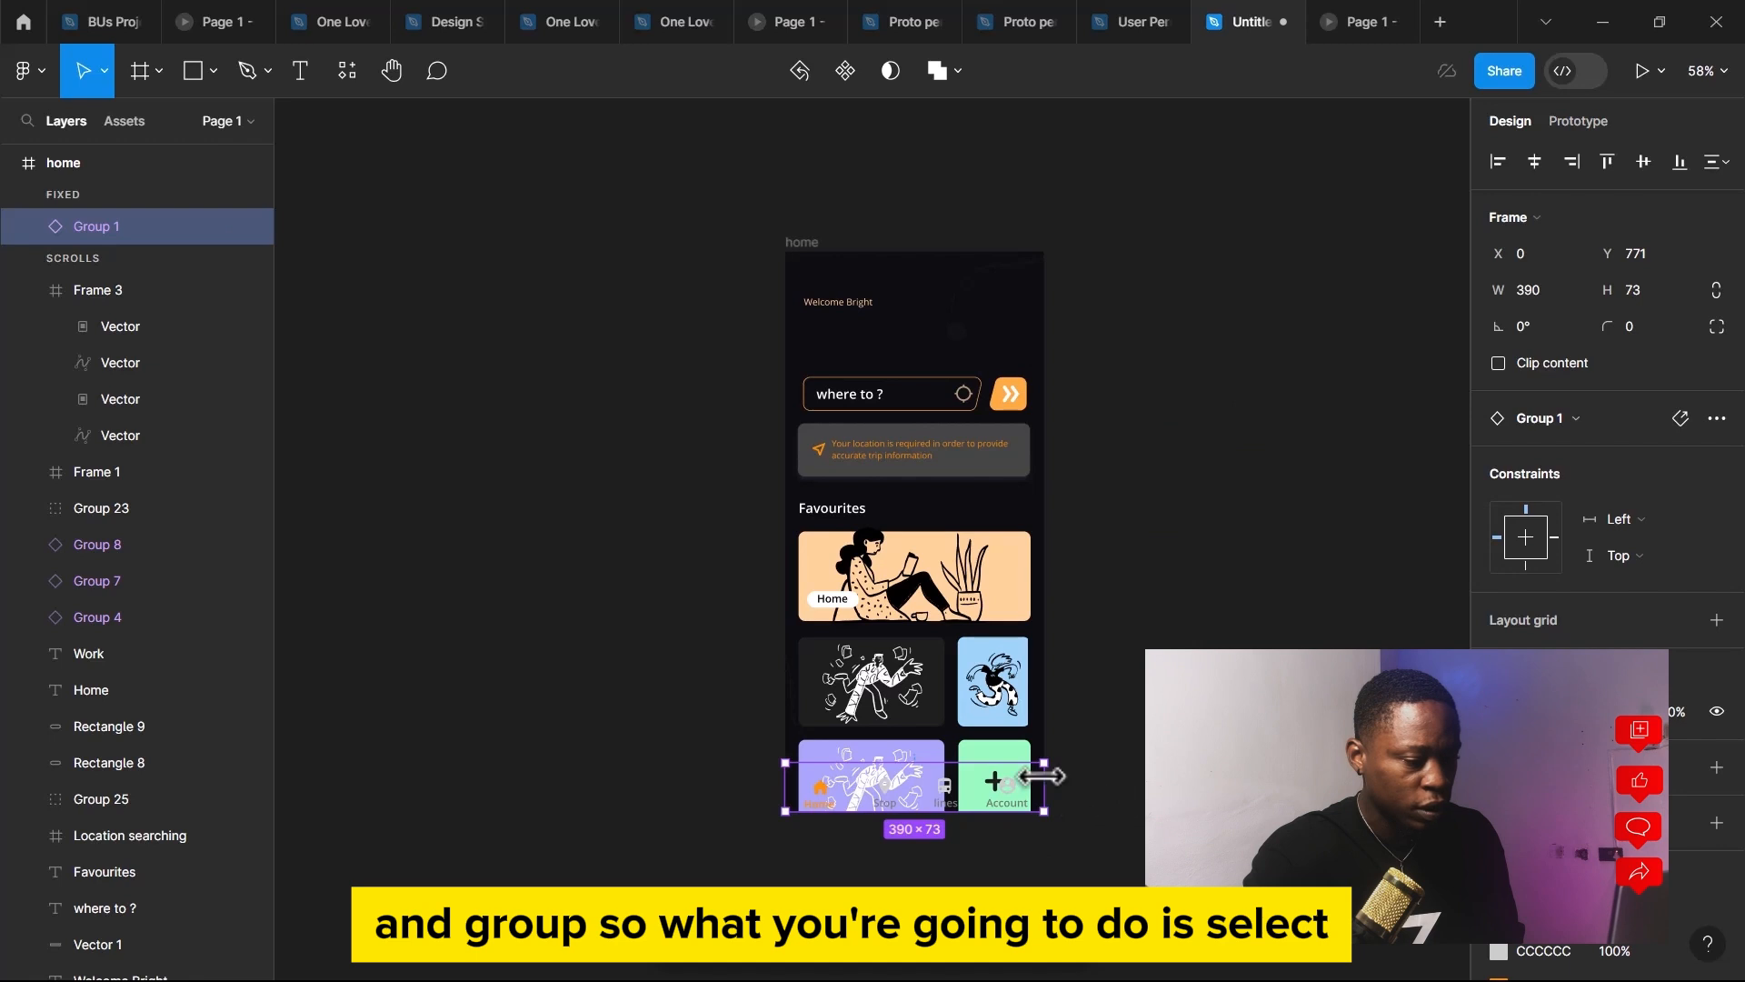
Wrap the ungrouped navigation bar items in a new frame using Frame selection
{"action": "left_click", "coordinate": [1199, 791]}
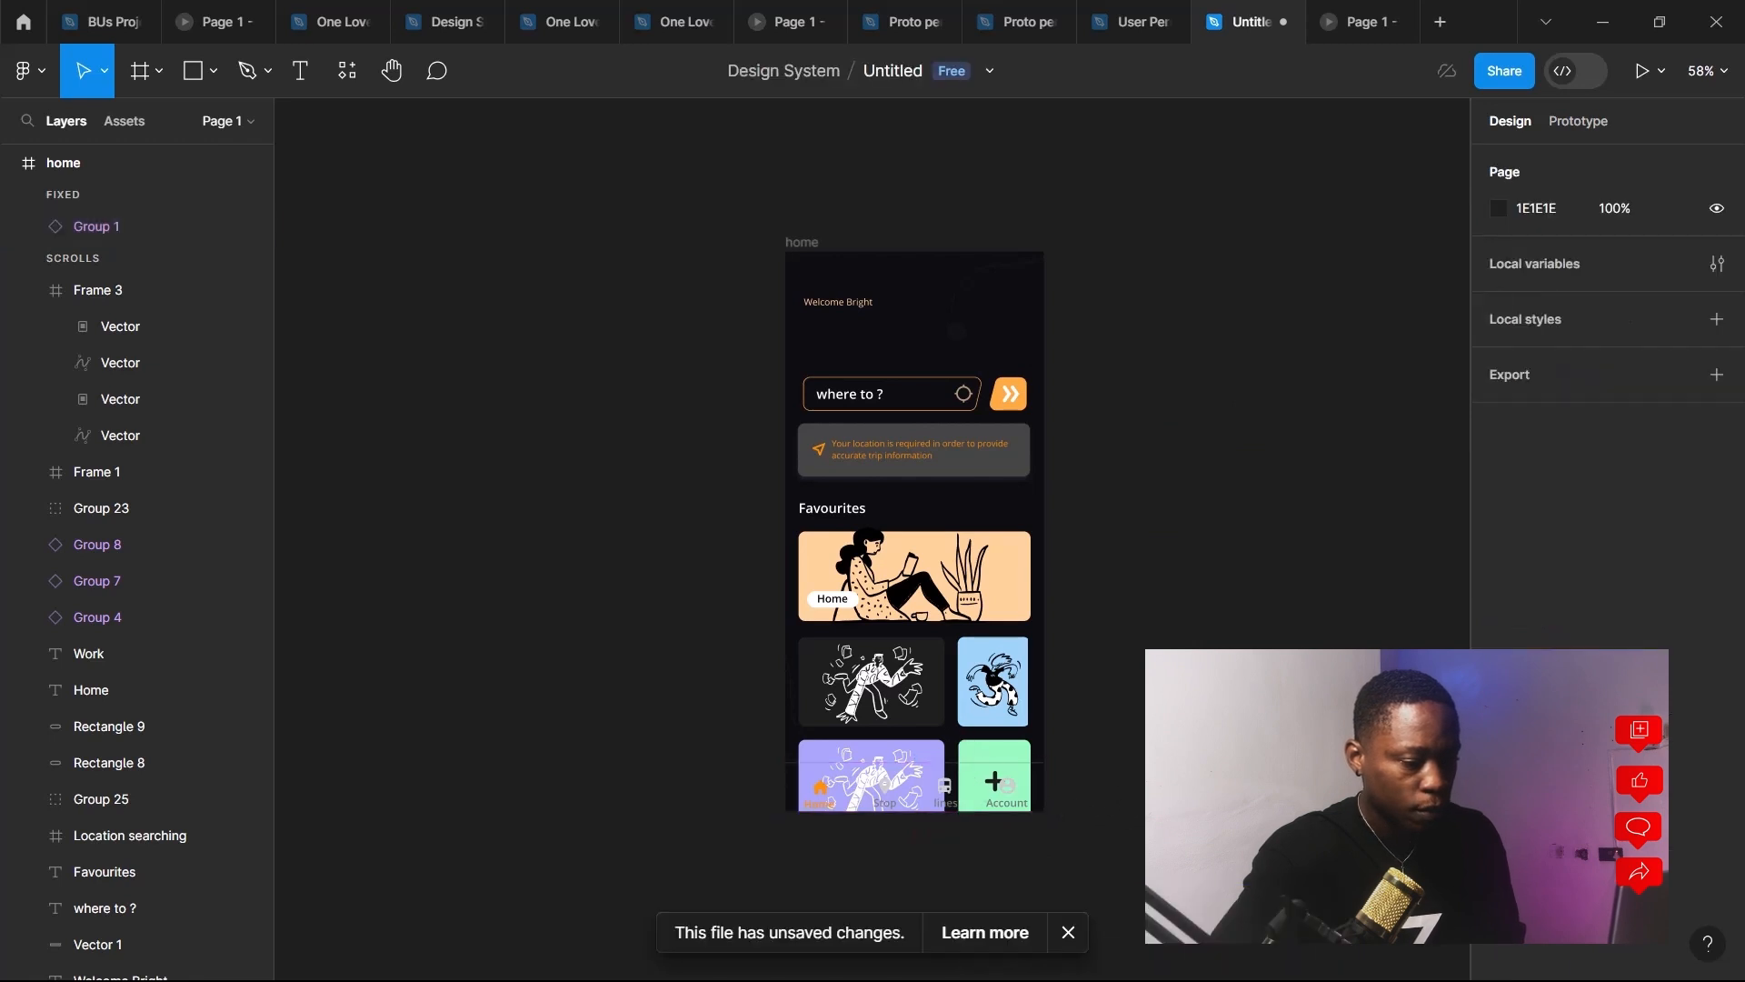
{"action": "left_click", "coordinate": [955, 772]}
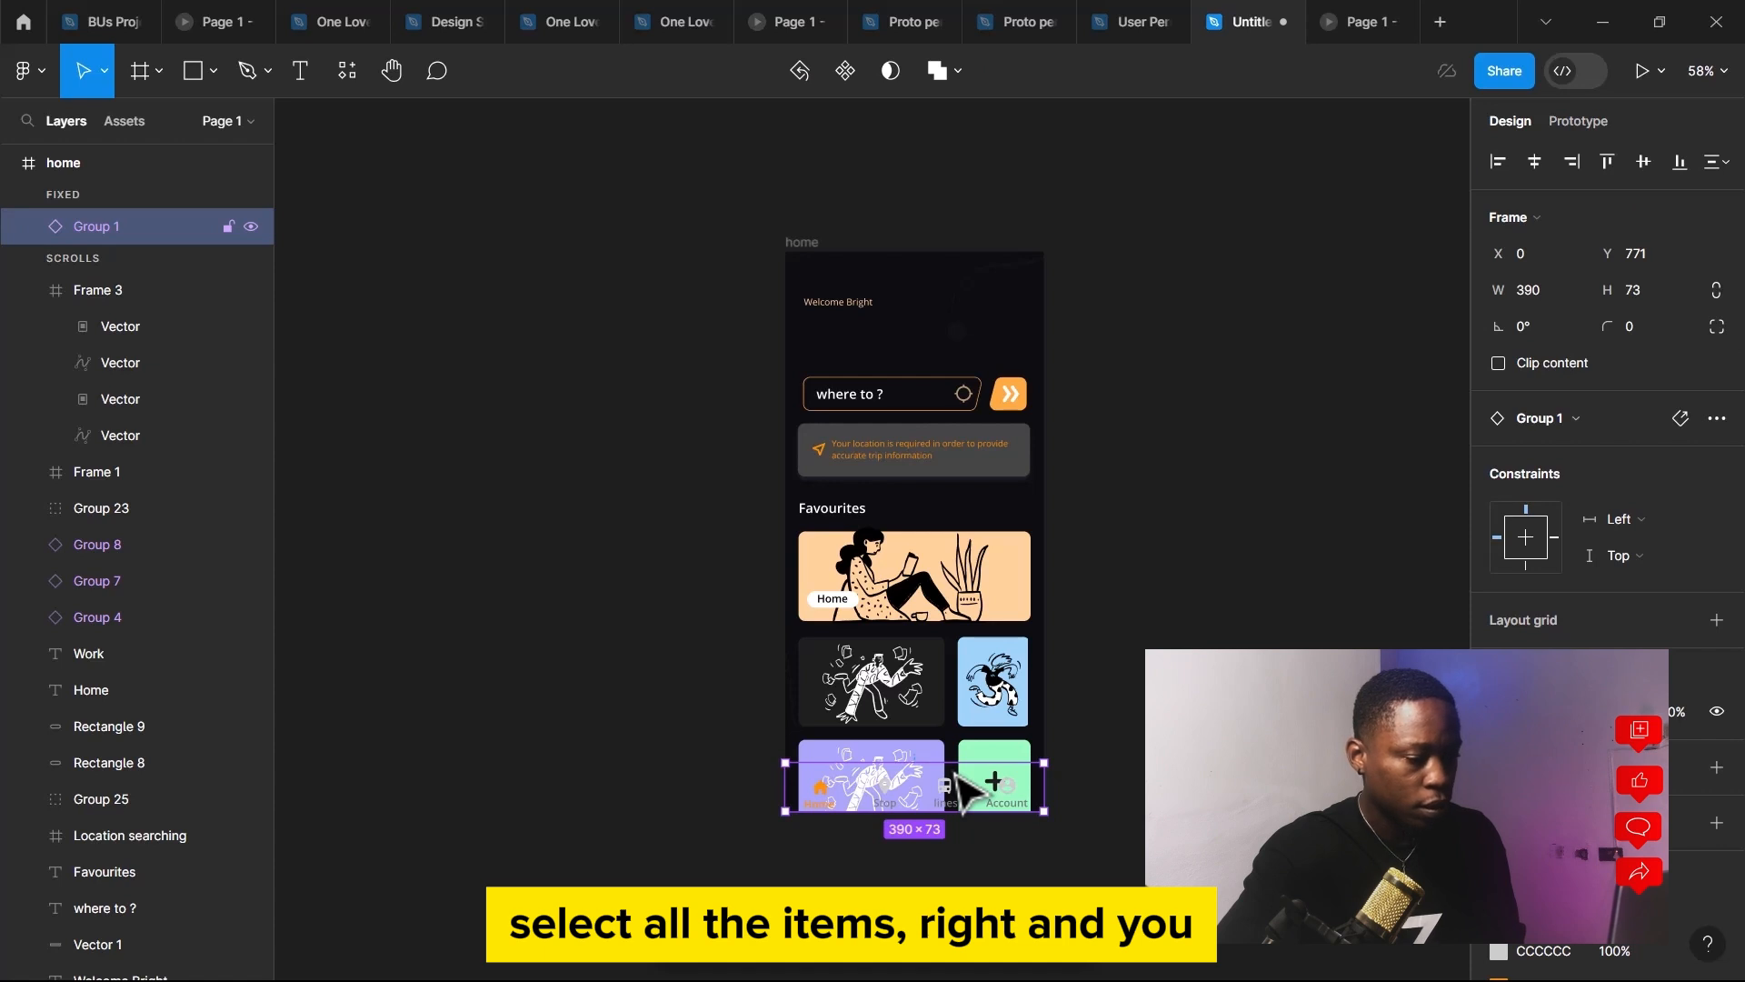
{"action": "right_click", "coordinate": [956, 773]}
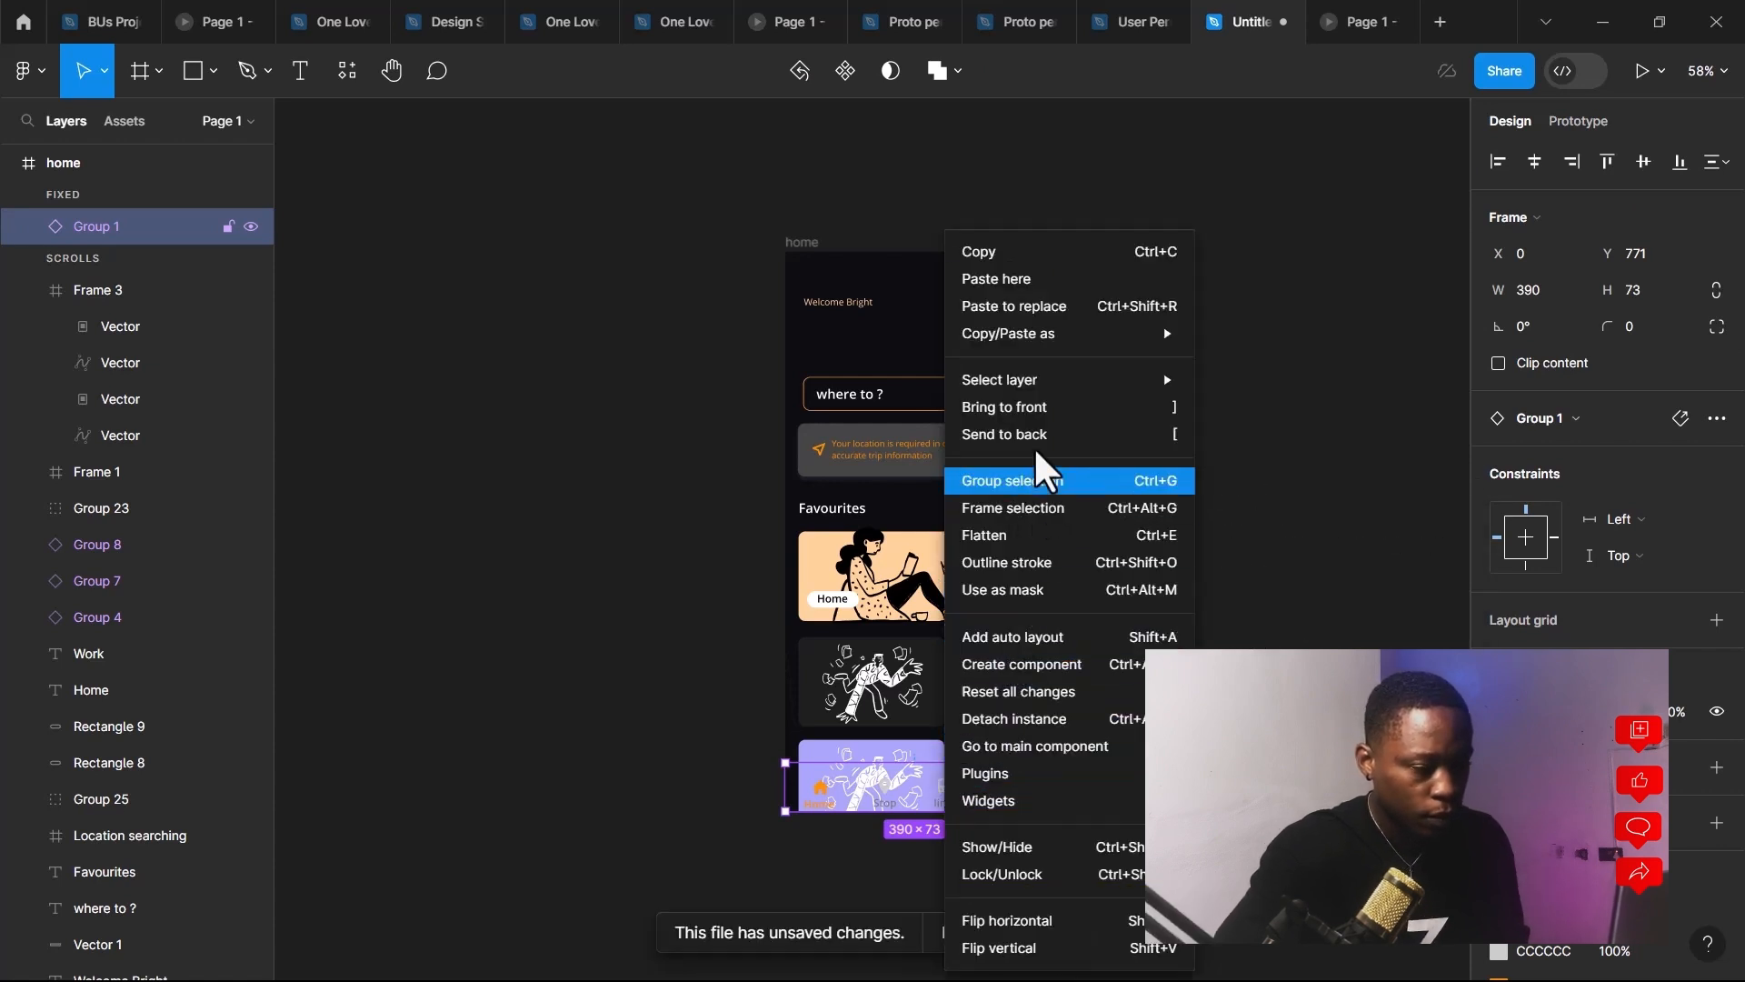
{"action": "left_click", "coordinate": [1011, 502]}
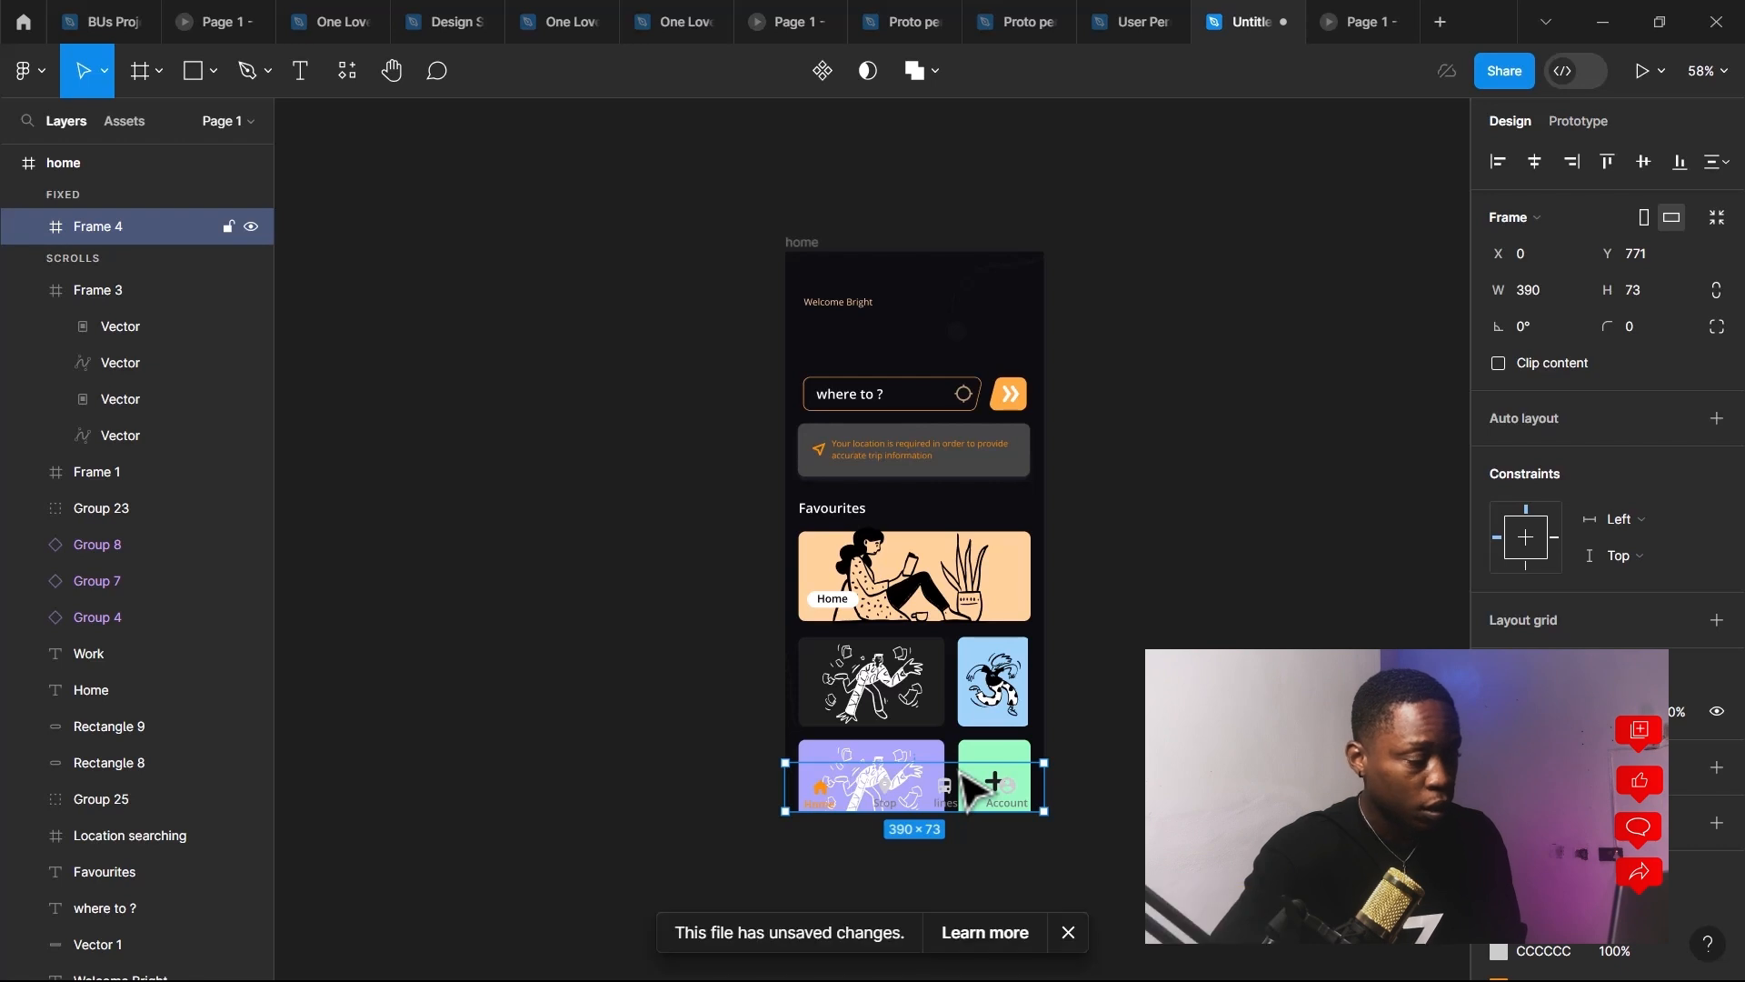
Add a black fill, hex 000000, to the new navigation bar frame
{"action": "scroll", "coordinate": [1599, 545], "scroll_direction": "down", "scroll_amount": 3}
{"action": "scroll", "coordinate": [1599, 545], "scroll_direction": "down", "scroll_amount": 1}
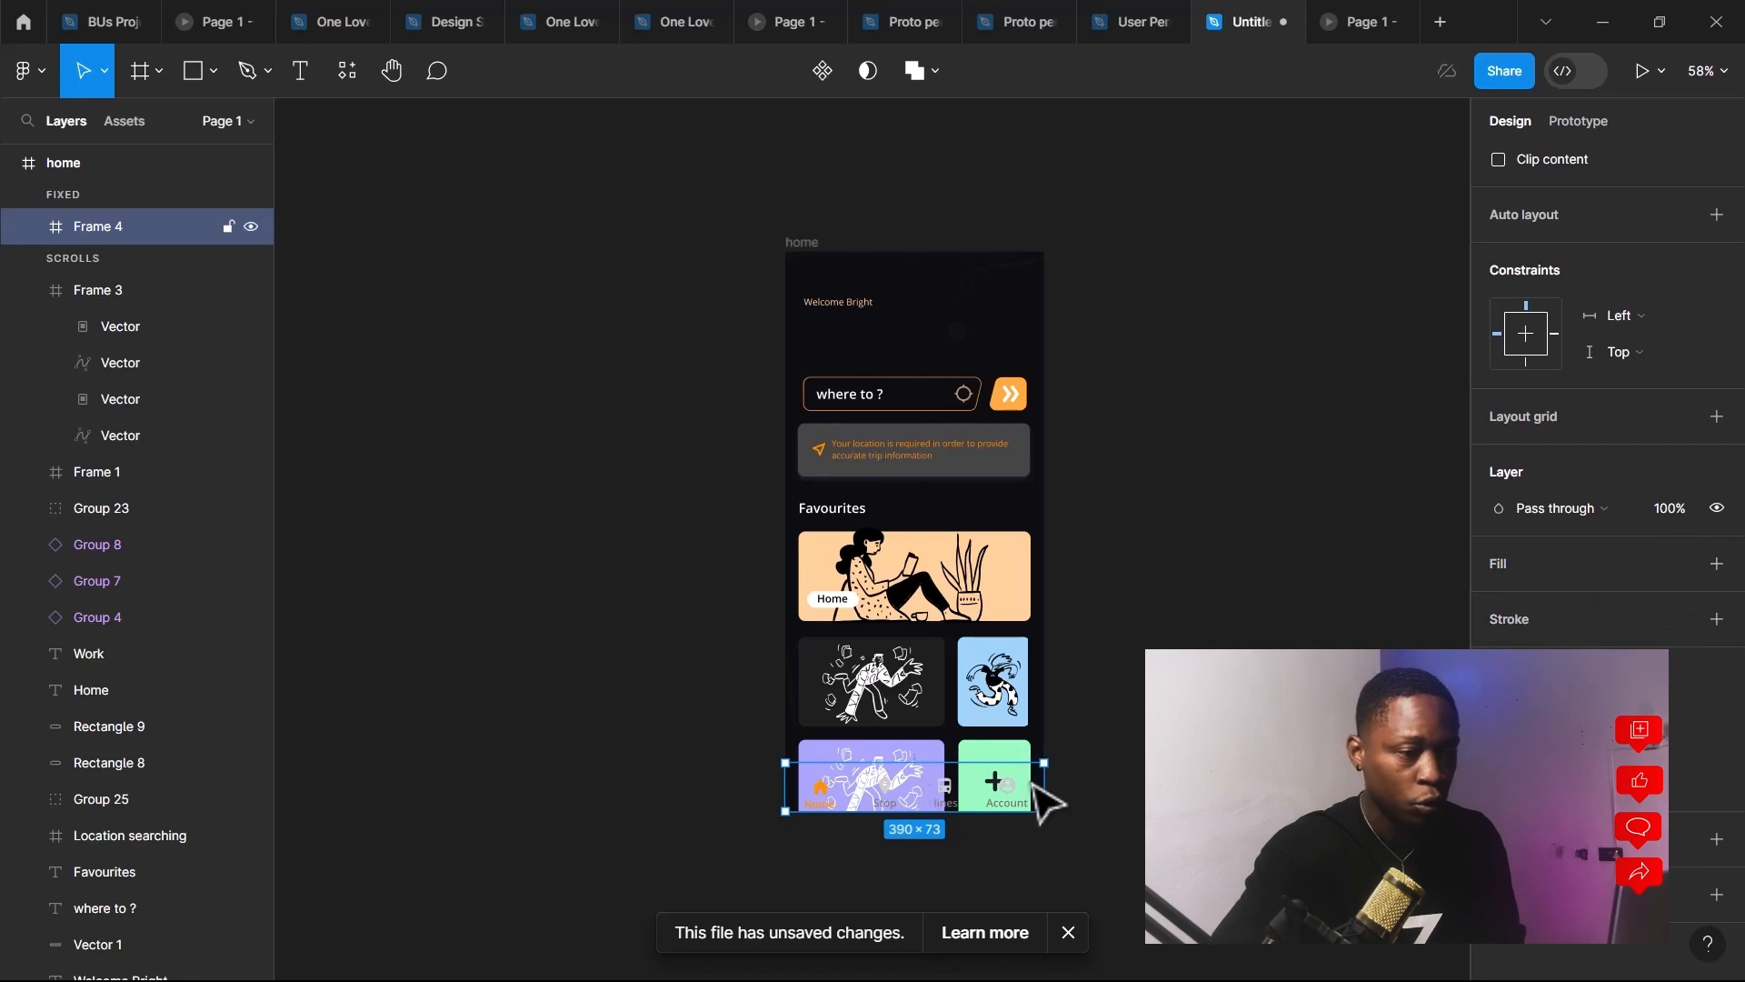
{"action": "left_click", "coordinate": [1715, 565]}
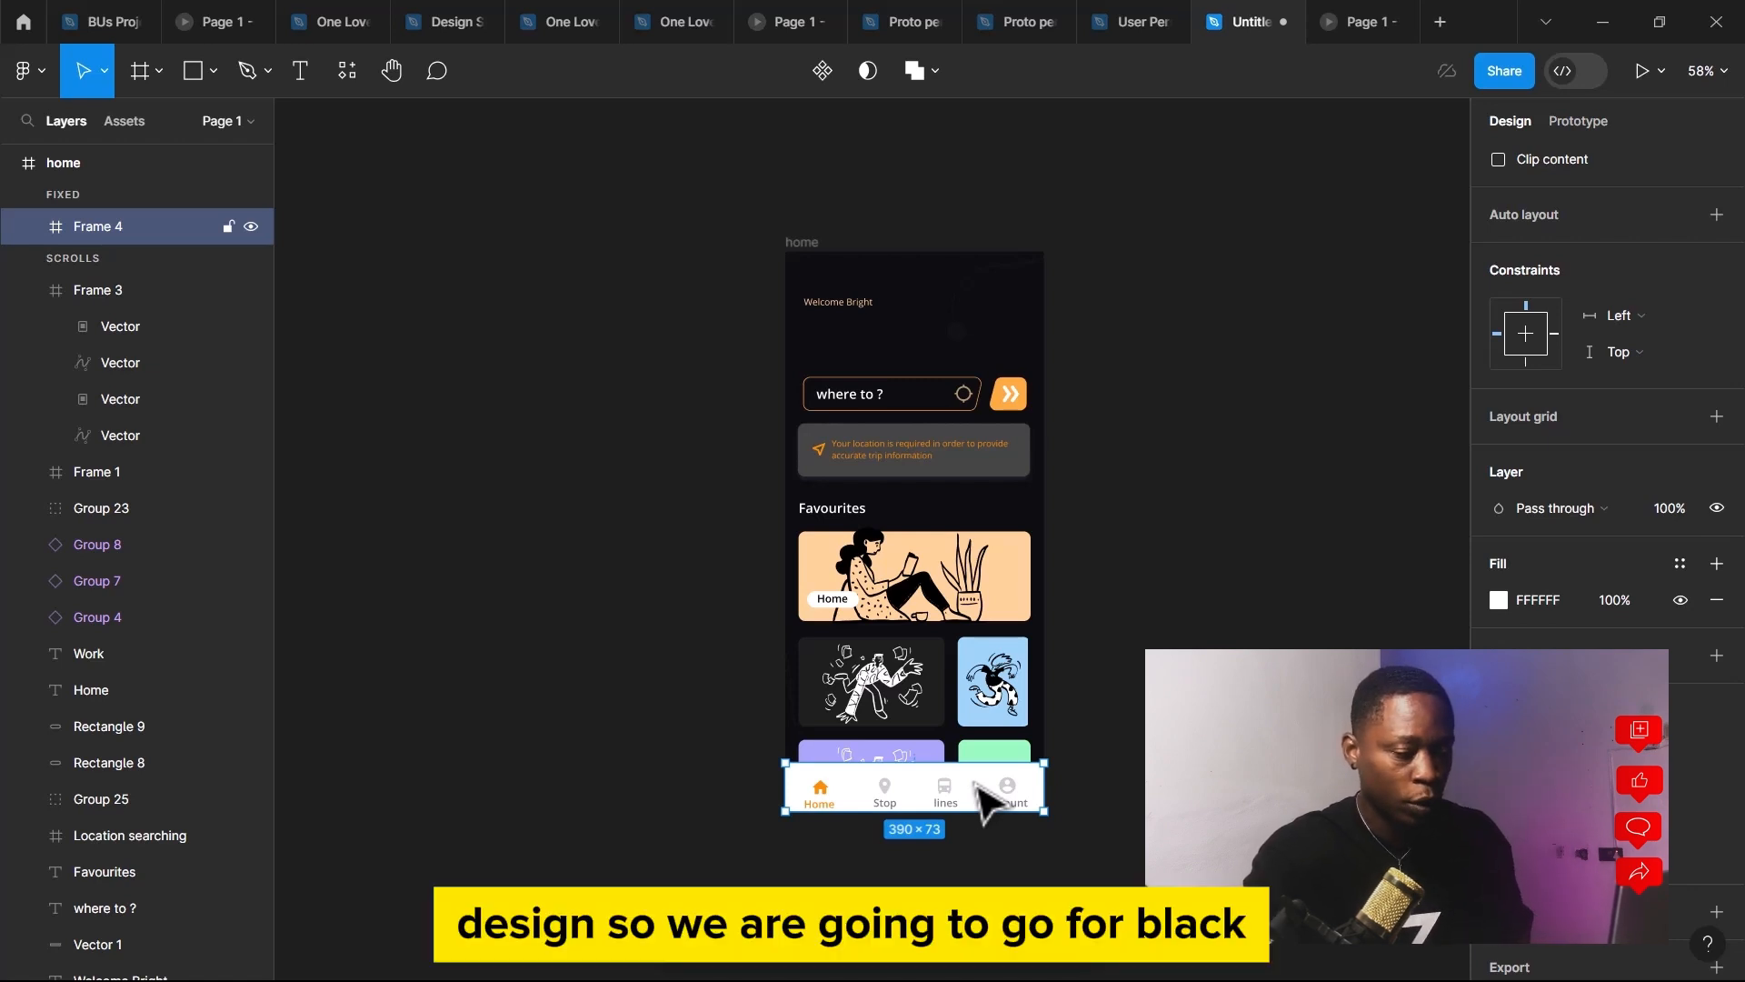
{"action": "left_click", "coordinate": [1570, 604]}
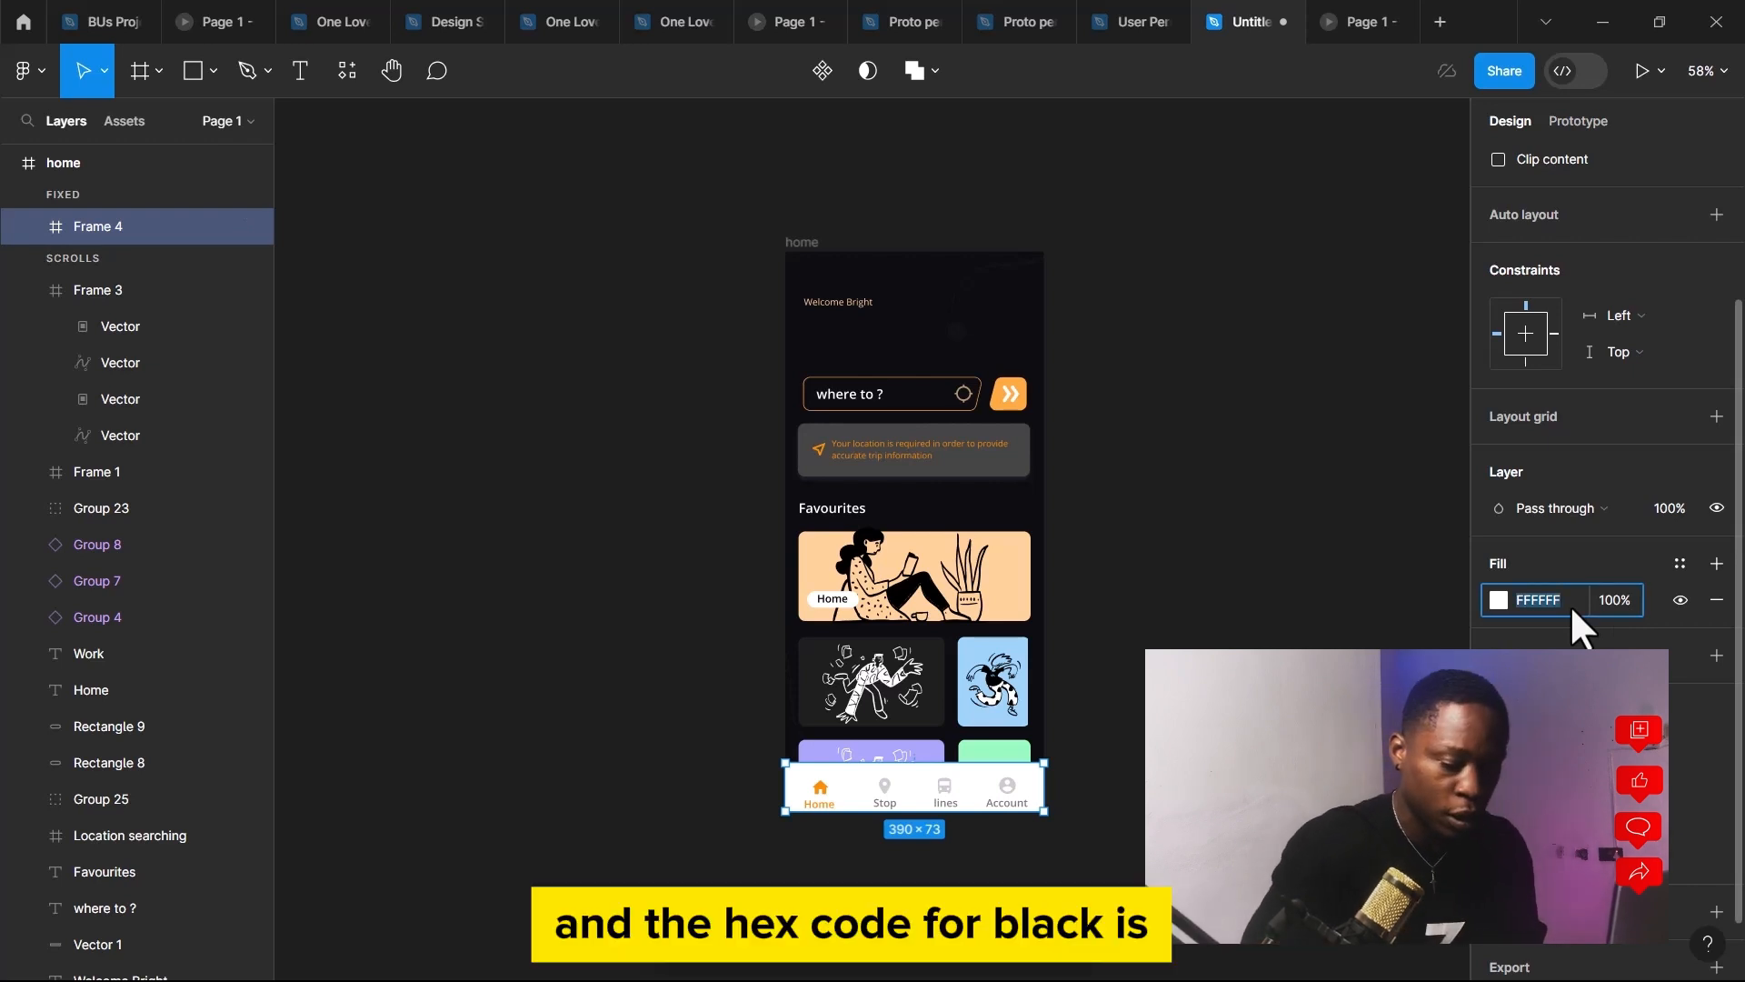
{"action": "type", "text": "0"}
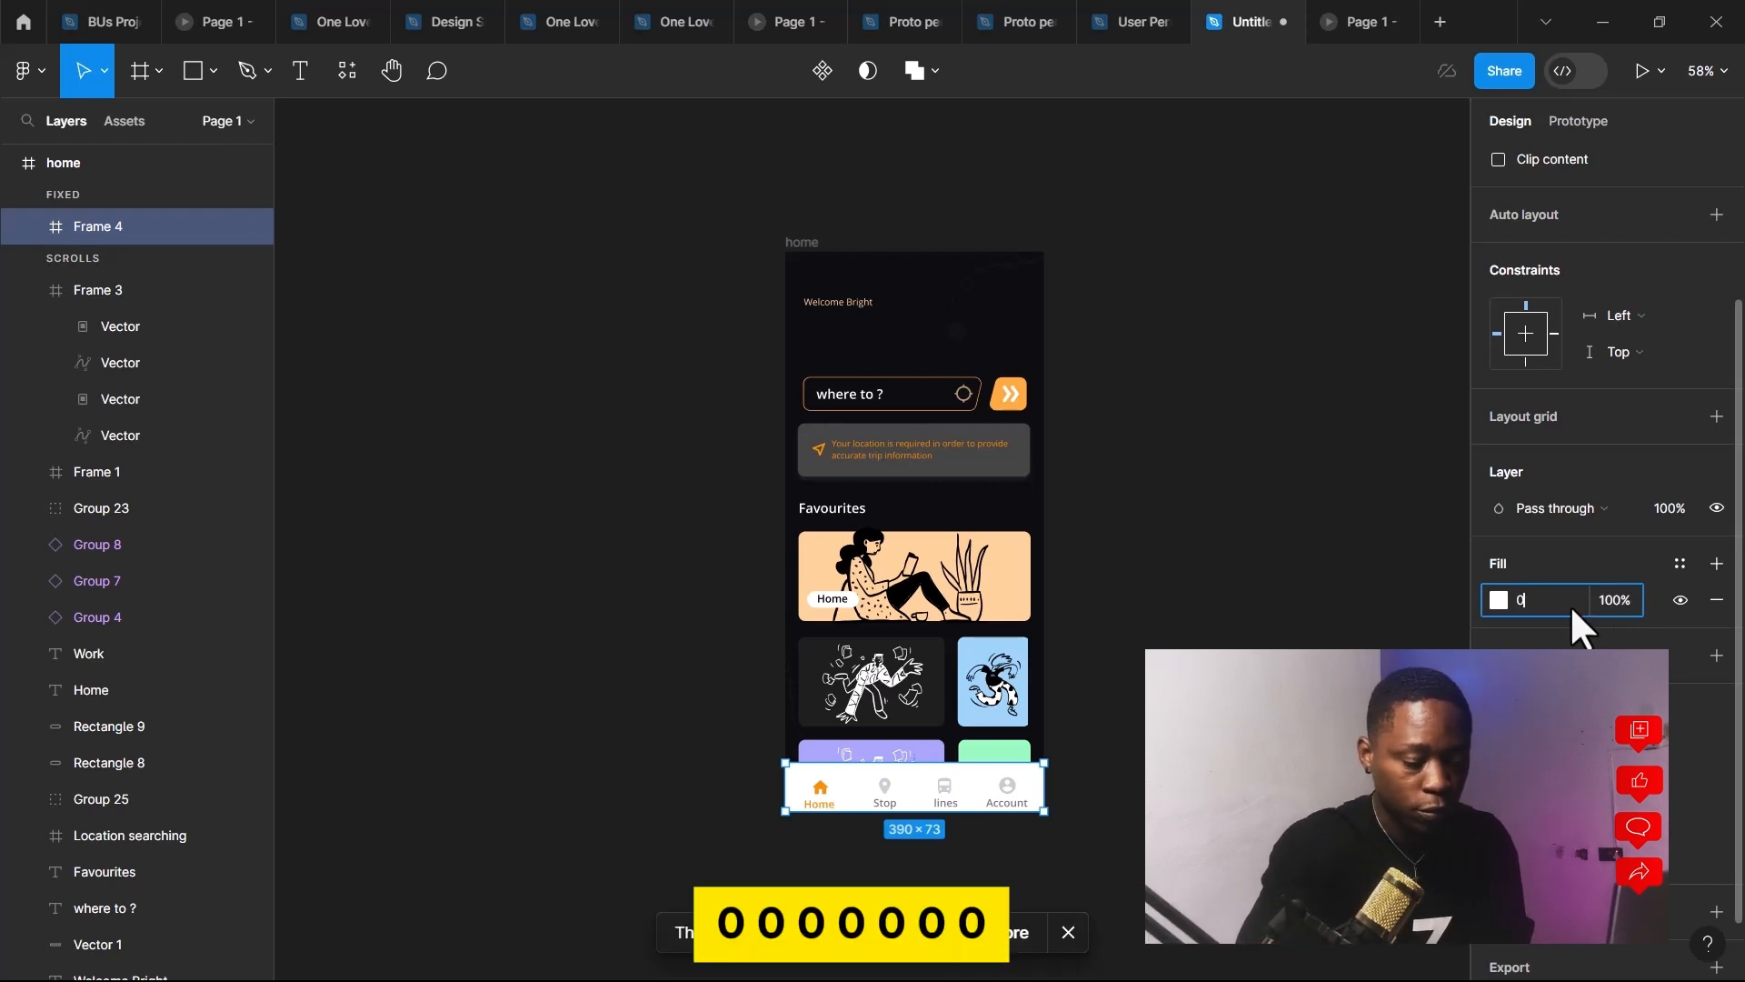
{"action": "type", "text": "00000"}
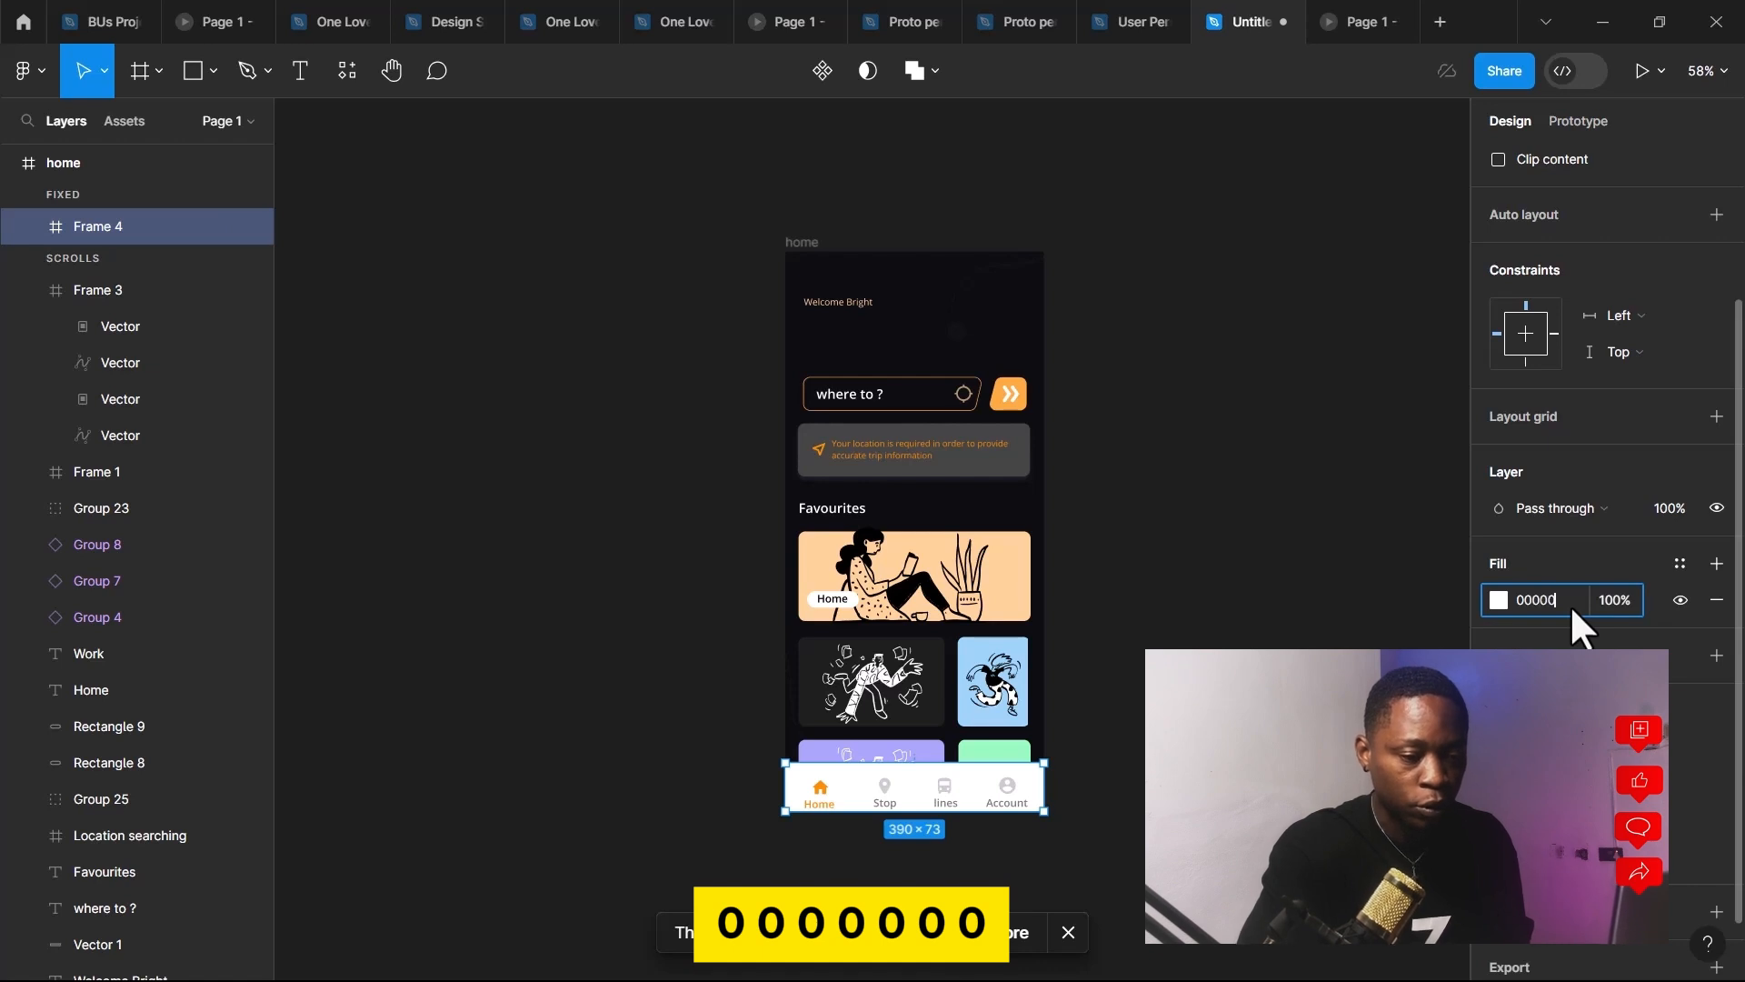
{"action": "left_click", "coordinate": [1334, 630]}
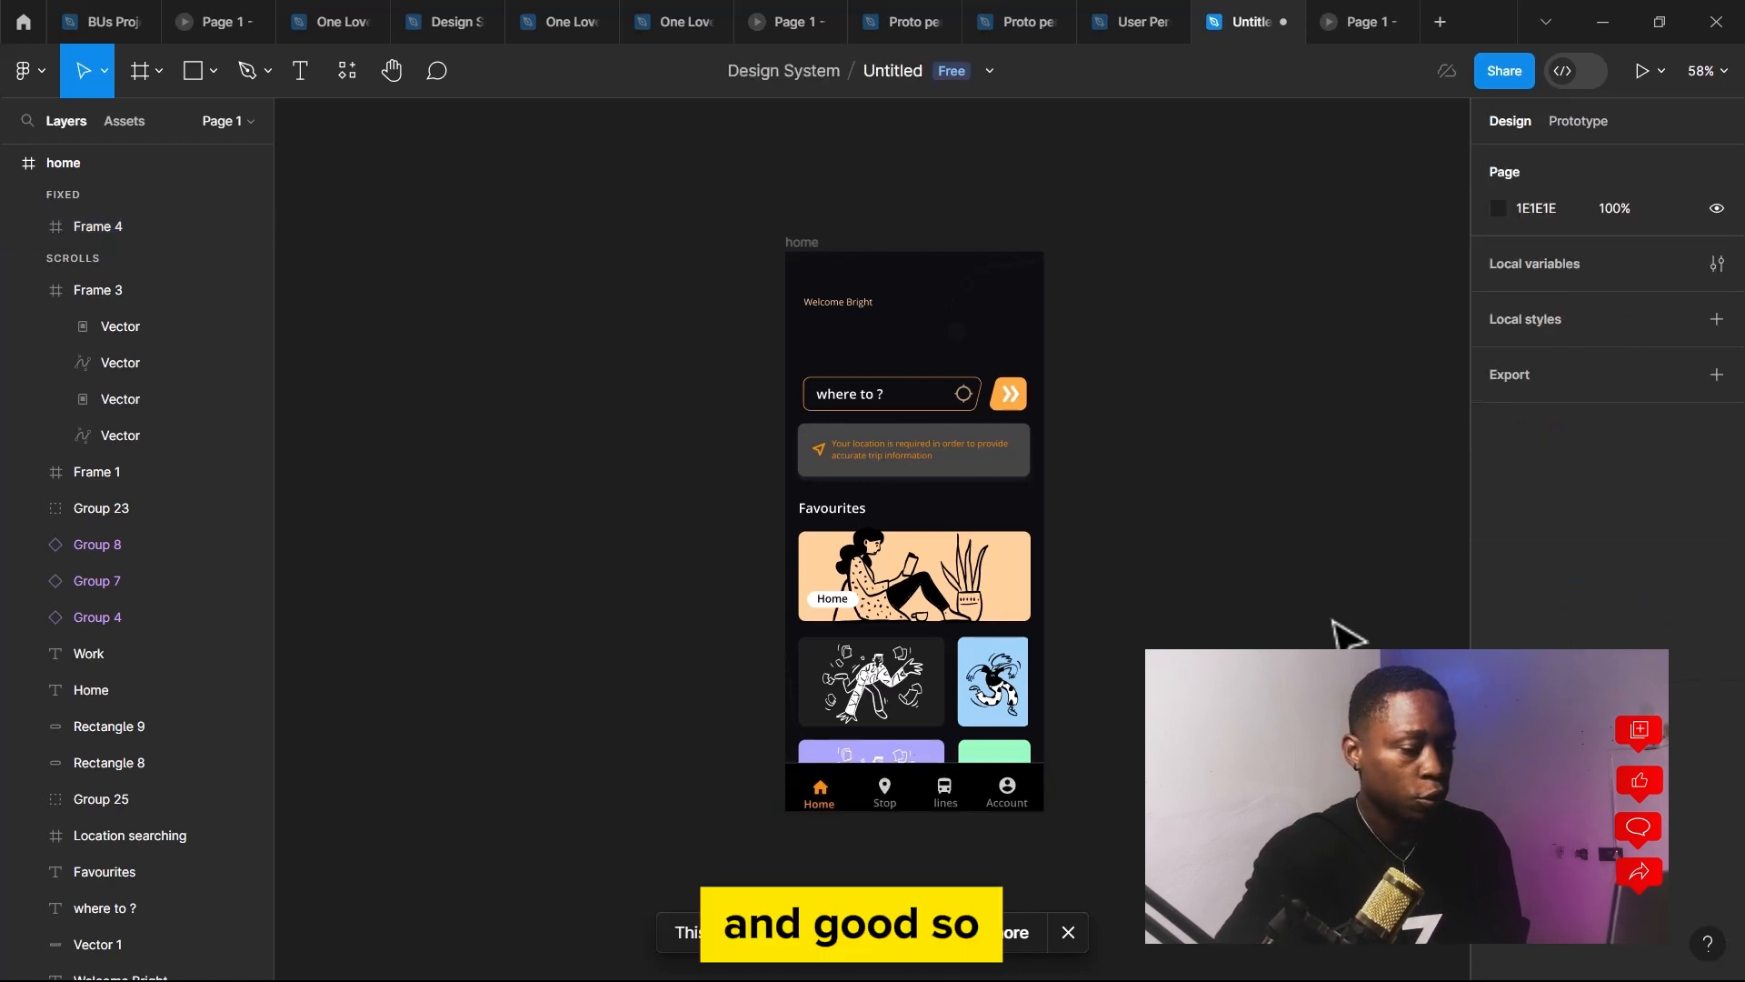
Set the navigation bar frame's scroll overflow to No scrolling in its prototype settings
{"action": "left_click", "coordinate": [974, 780]}
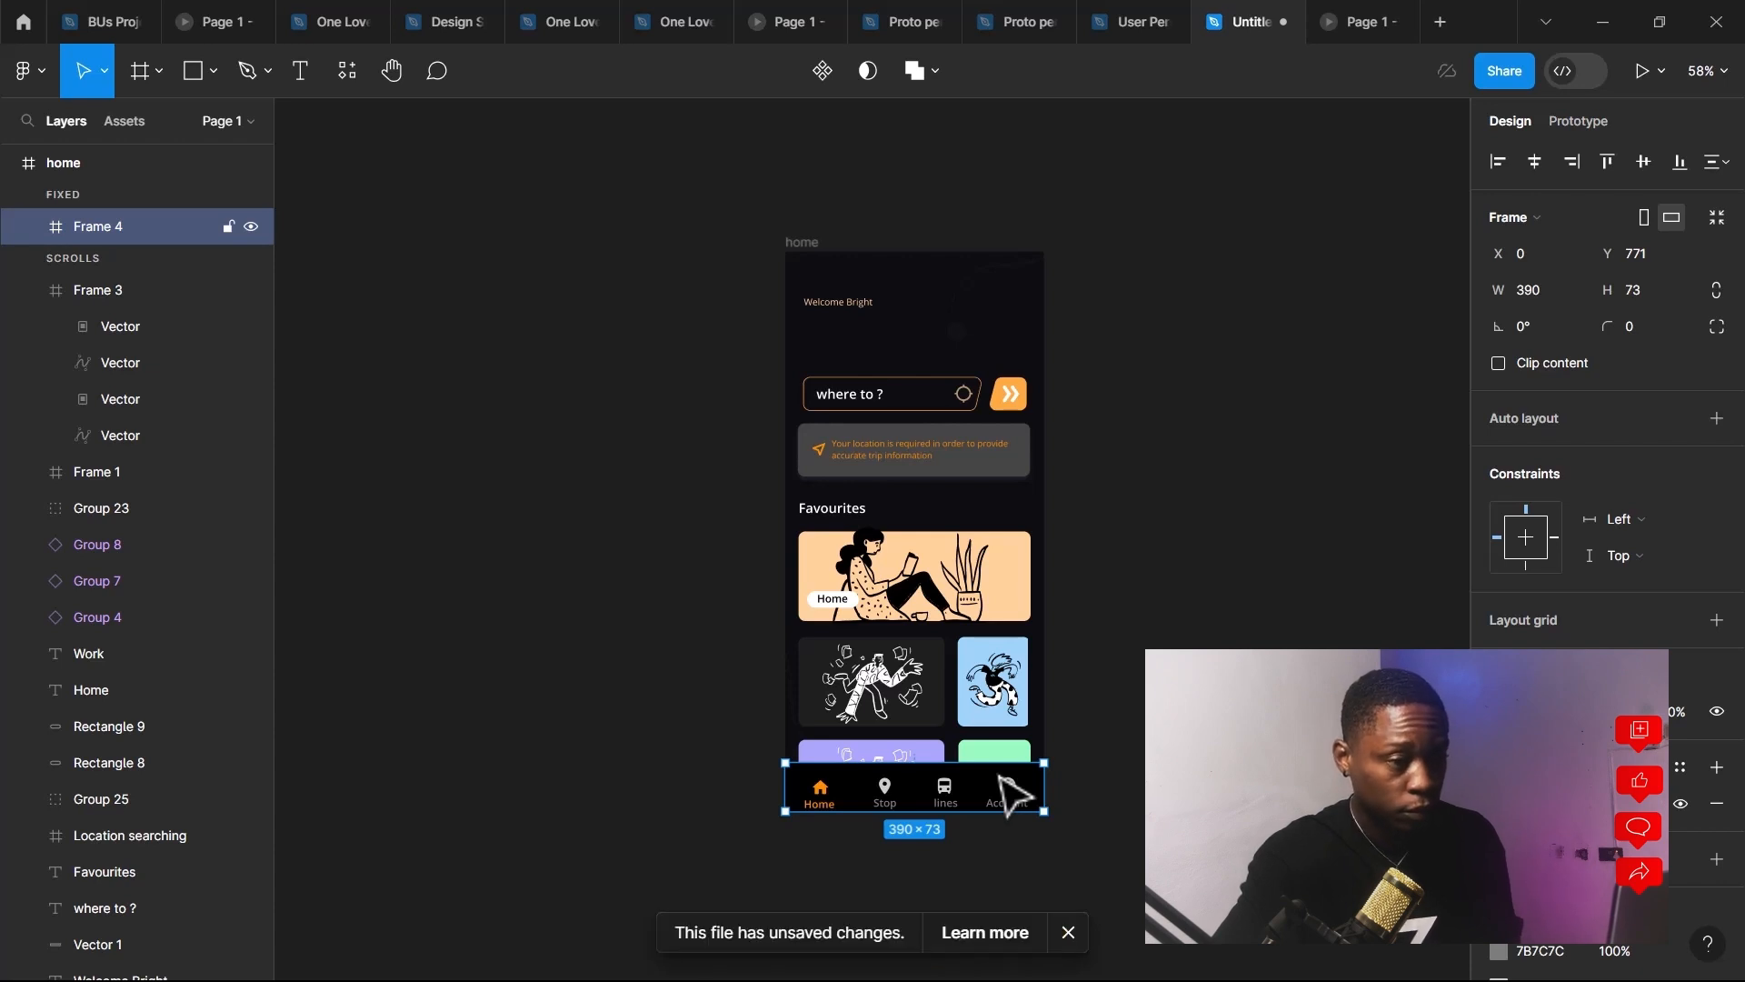
{"action": "left_click", "coordinate": [1570, 127]}
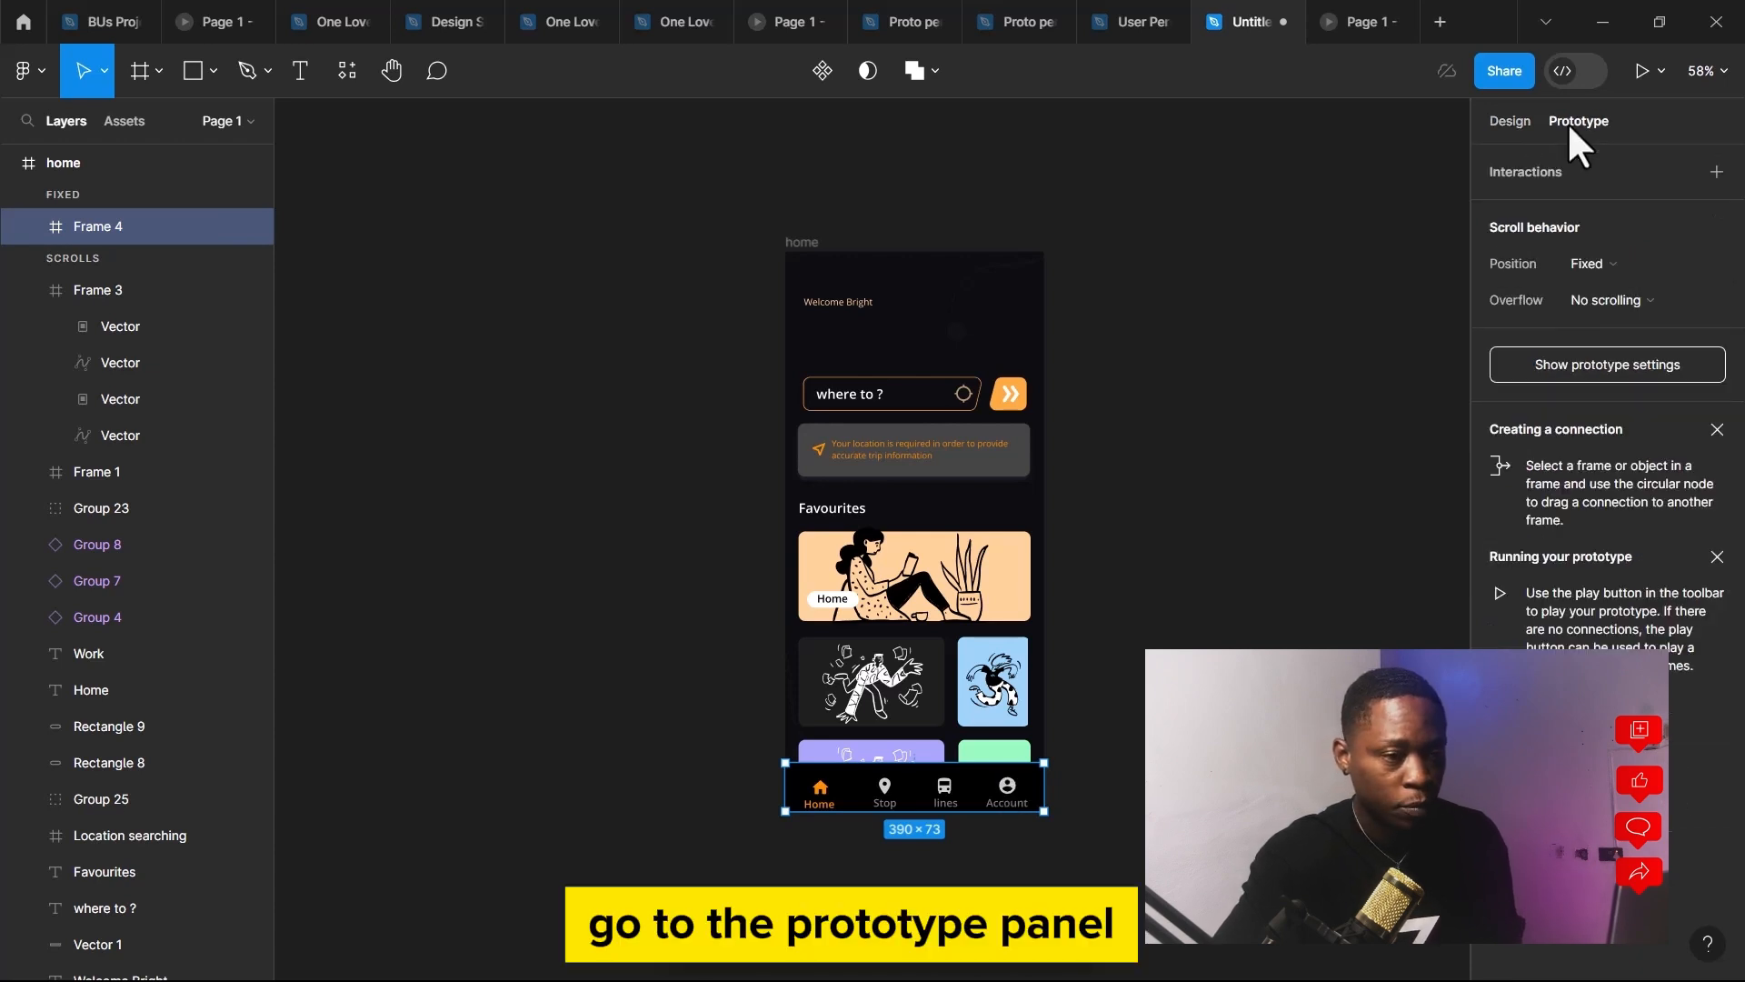
{"action": "left_click", "coordinate": [1630, 304]}
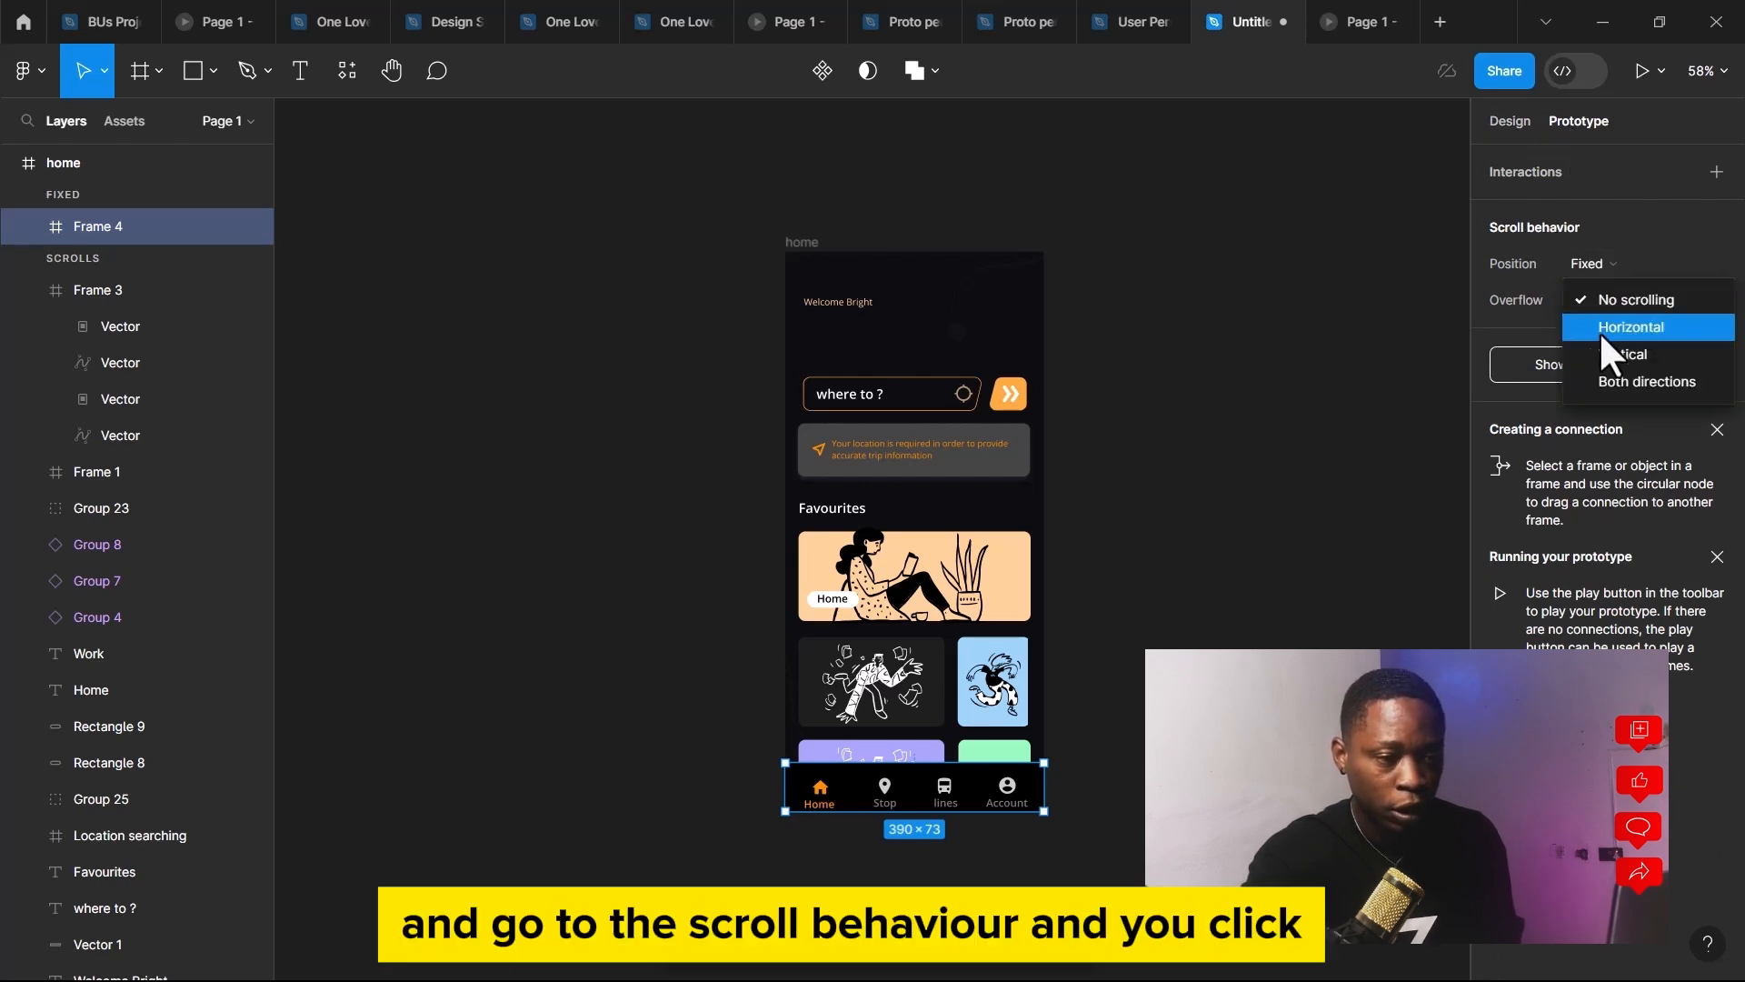
{"action": "left_click", "coordinate": [1619, 300]}
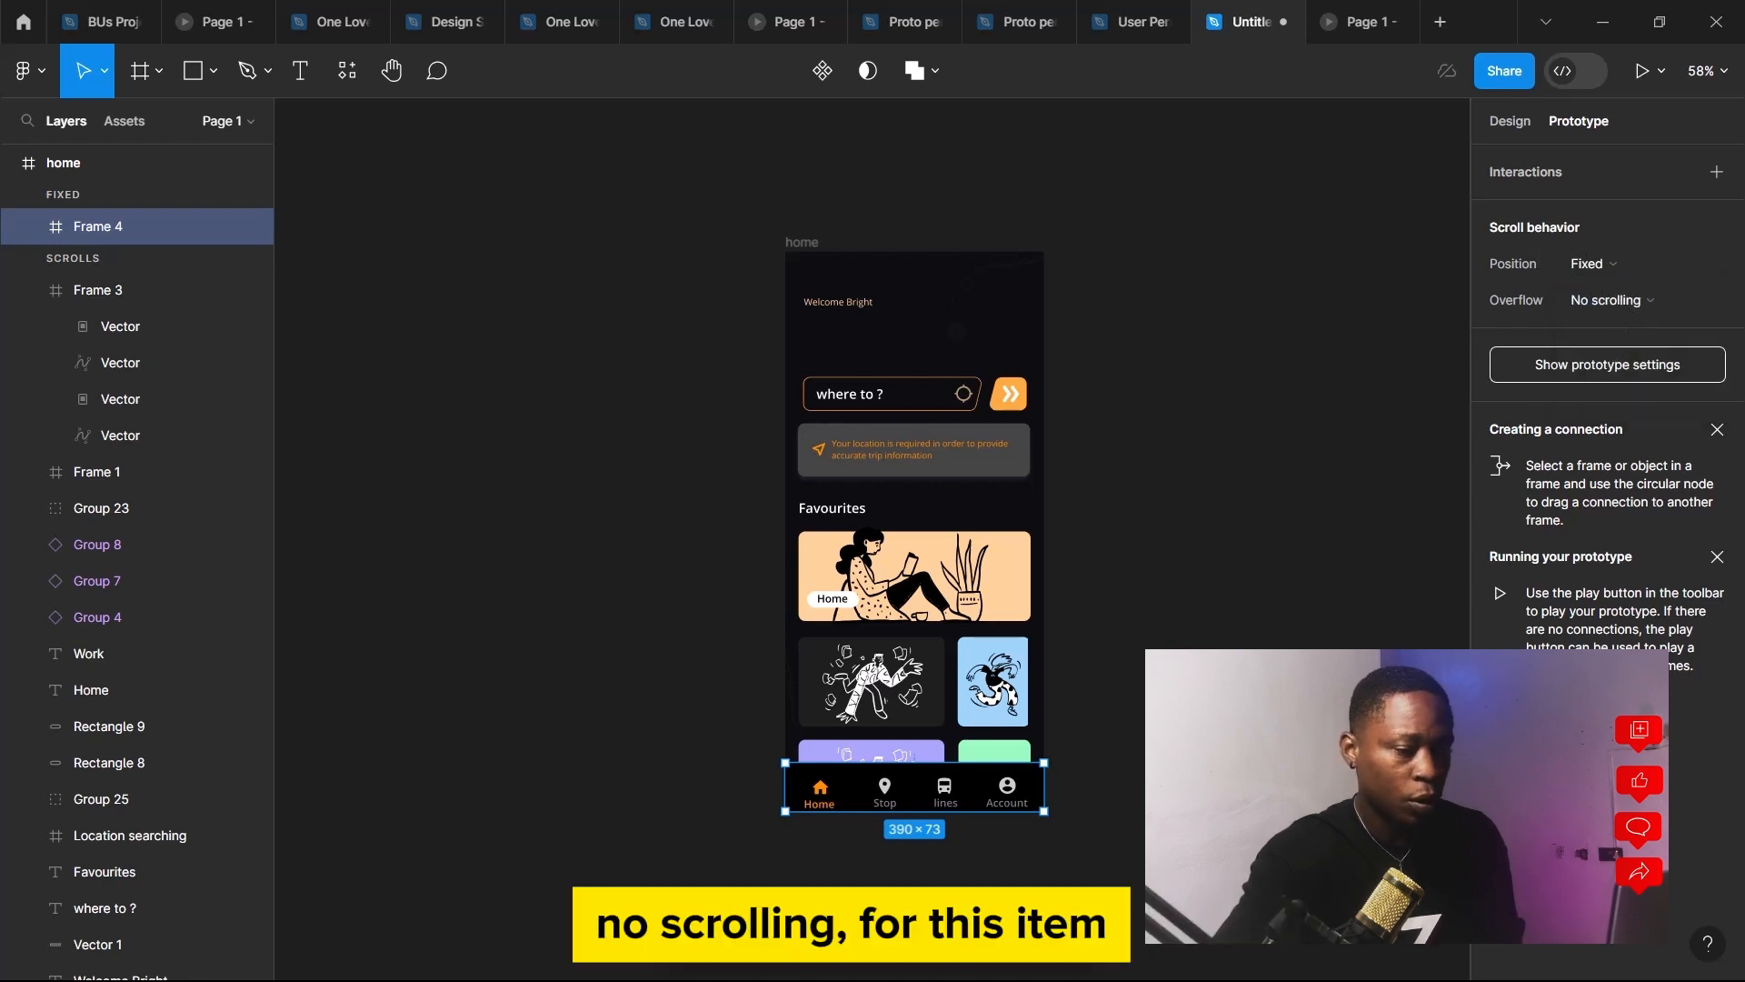
{"action": "key", "text": "Escape"}
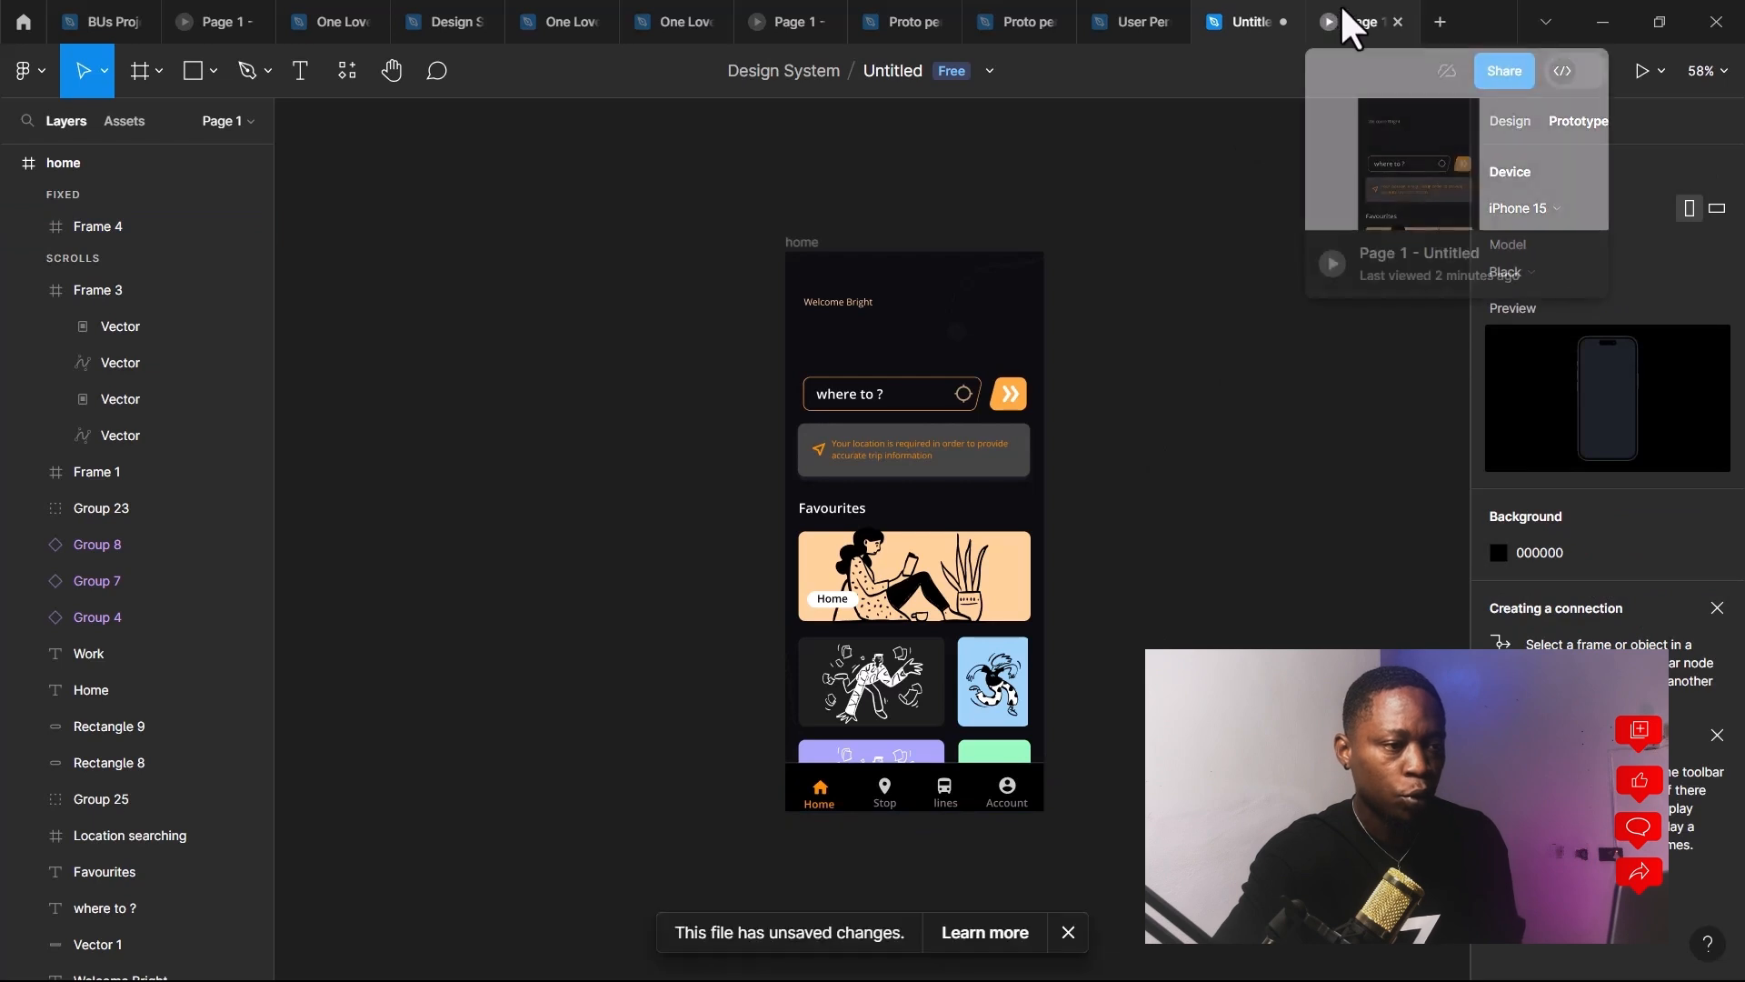
Run the prototype and test scrolling the home screen's content behind the rebuilt navigation bar
{"action": "left_click", "coordinate": [1638, 70]}
{"action": "left_click_drag", "start_coordinate": [847, 738], "coordinate": [889, 519]}
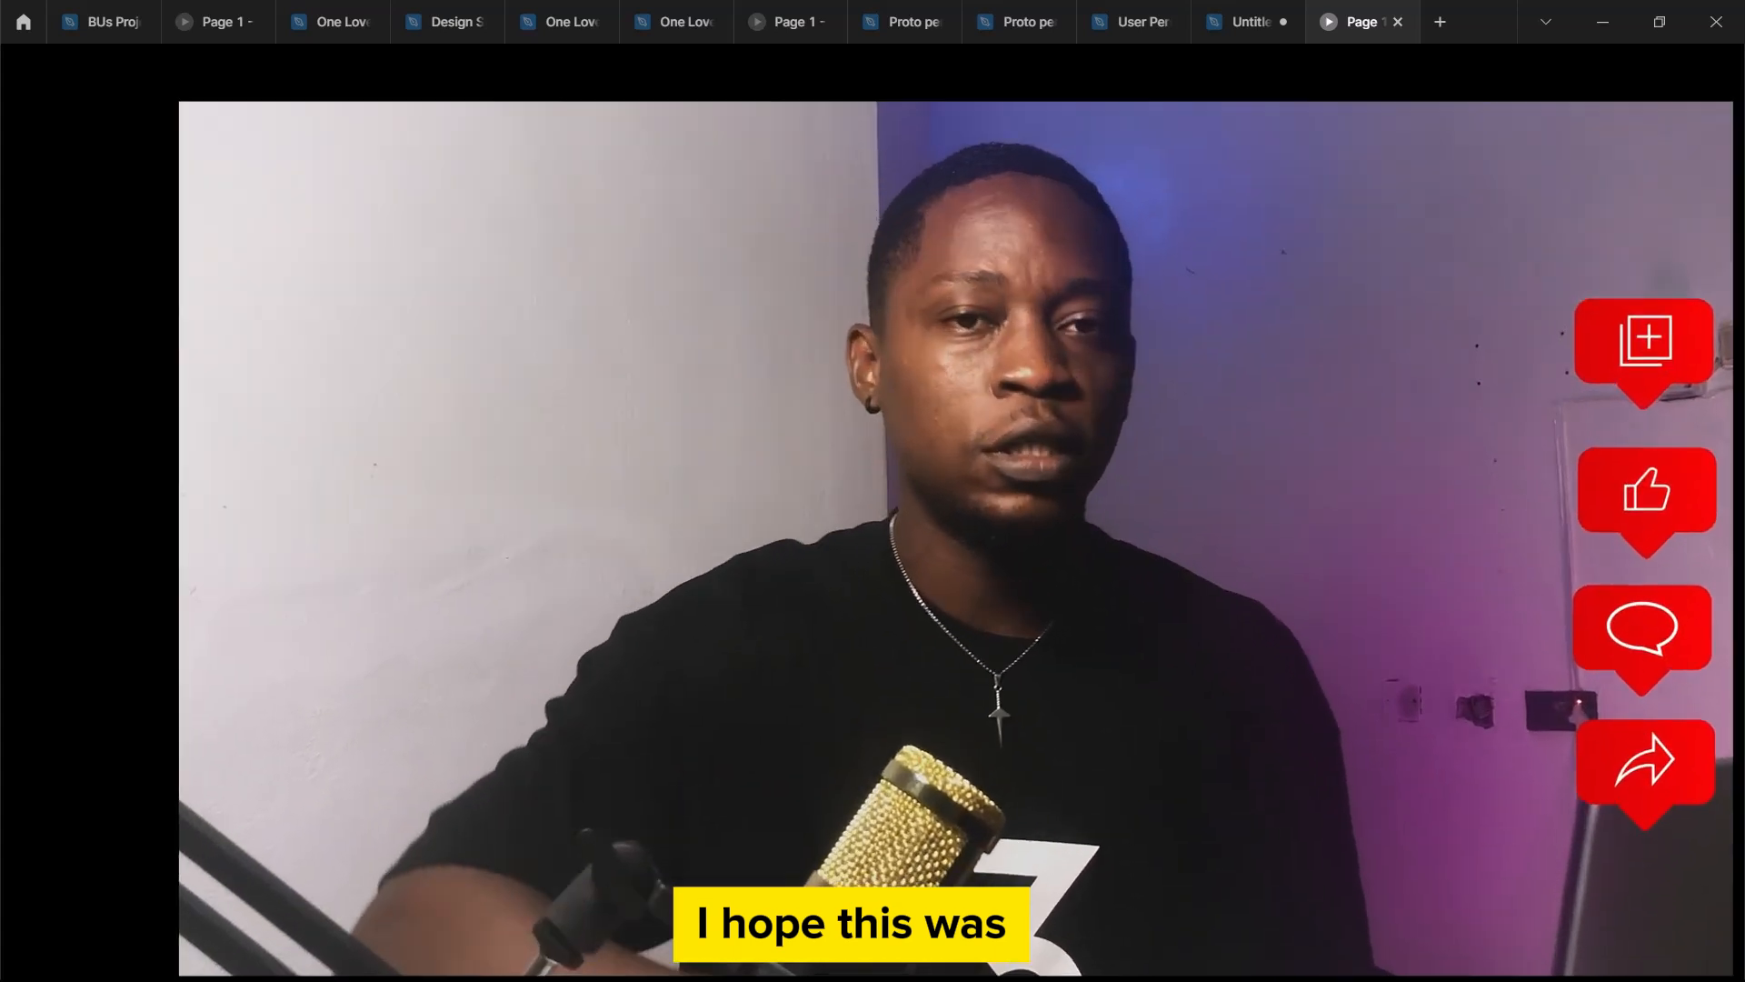